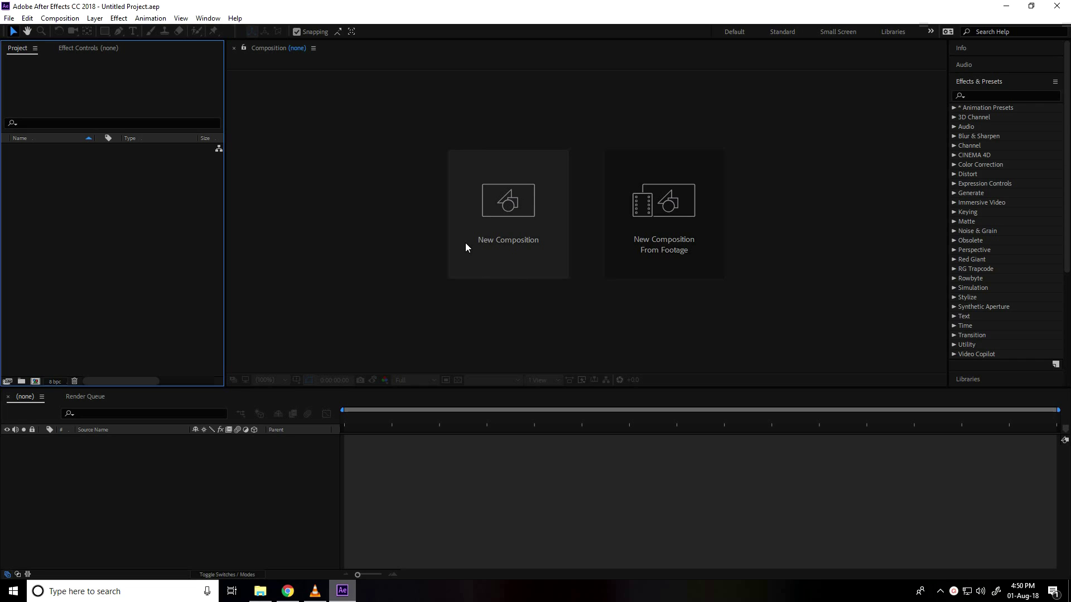
Create a white-background composition, Comp 1, using the HDTV 1080 29.97 preset
{"action": "left_click", "coordinate": [521, 243]}
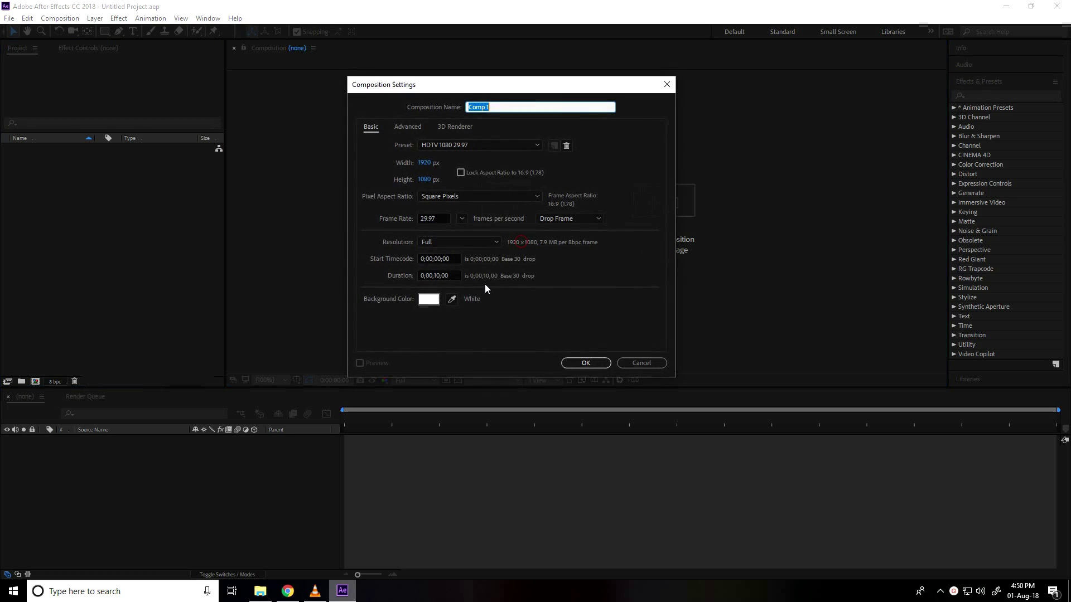
{"action": "left_click", "coordinate": [474, 145]}
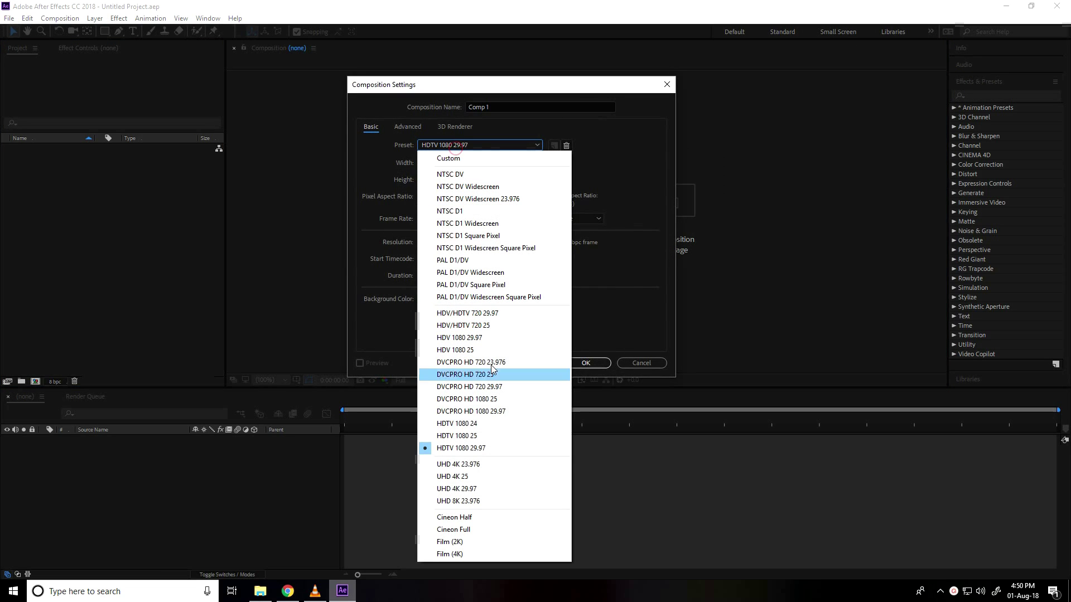
{"action": "left_click", "coordinate": [498, 446]}
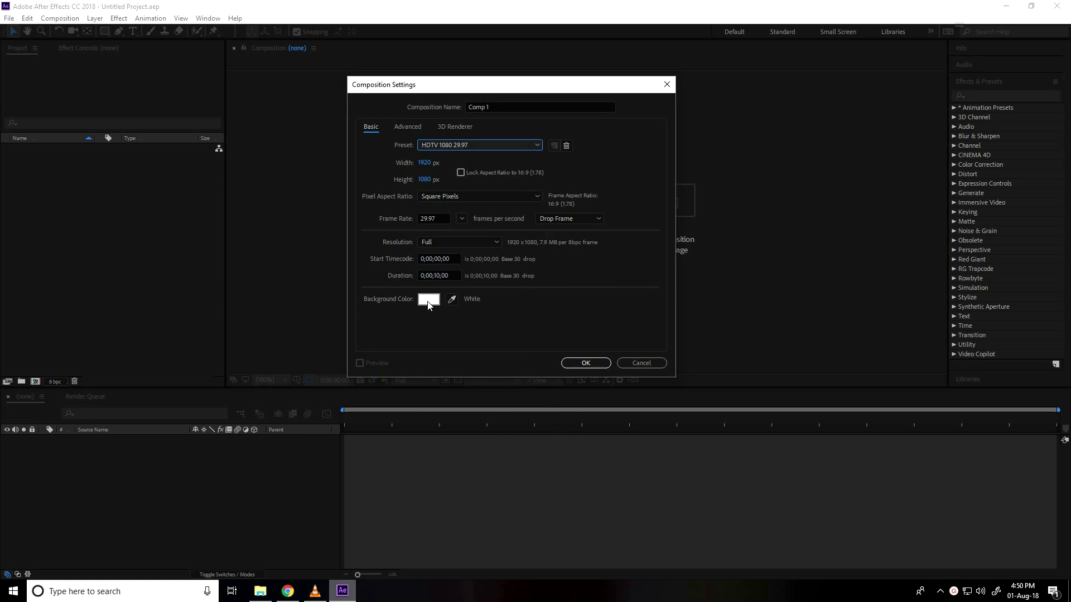
{"action": "left_click", "coordinate": [582, 364]}
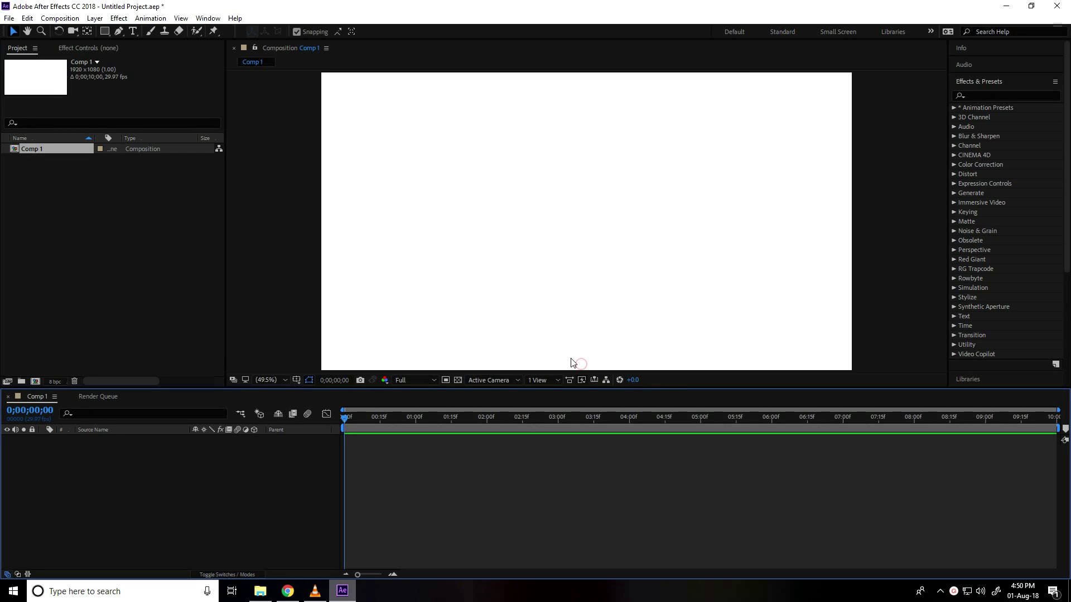
Import Sweet Logo.png into the project and place it in Comp 1's timeline
{"action": "right_click", "coordinate": [79, 232]}
{"action": "mouse_move", "coordinate": [102, 292]}
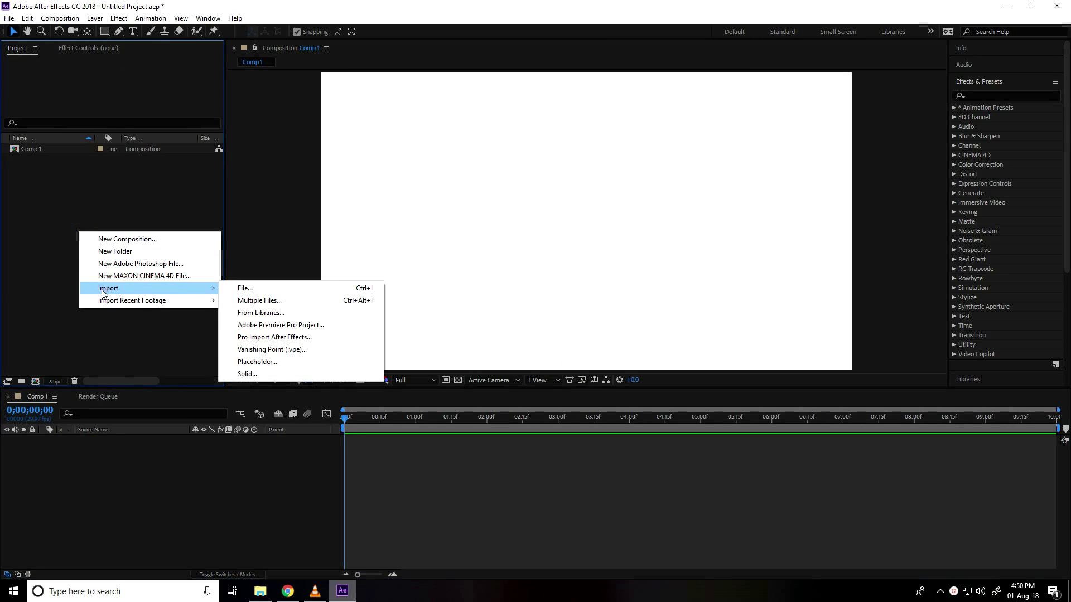
{"action": "left_click", "coordinate": [267, 291]}
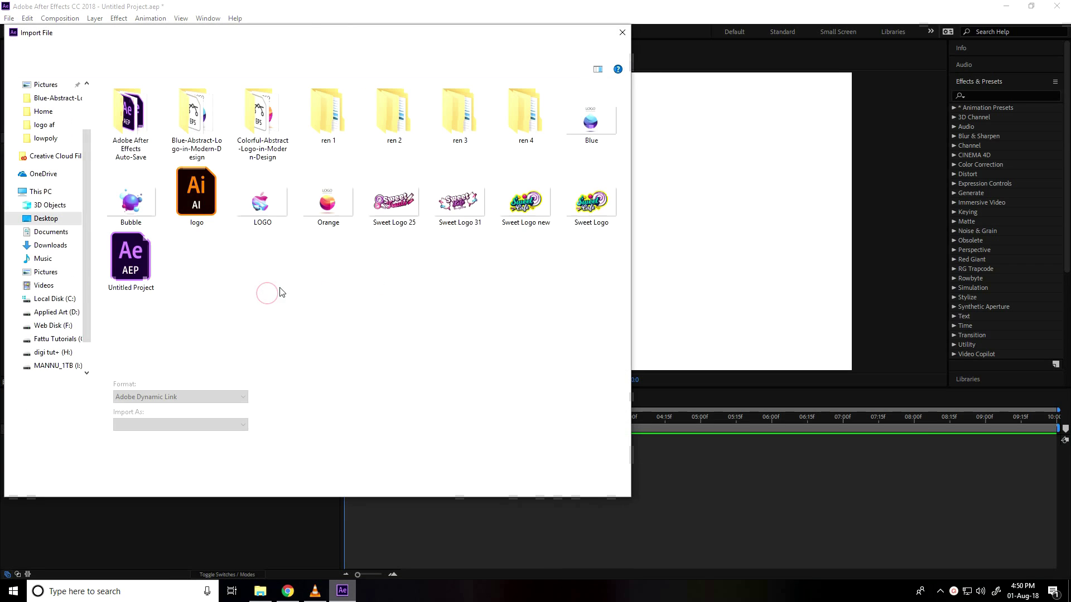
{"action": "left_click", "coordinate": [585, 214]}
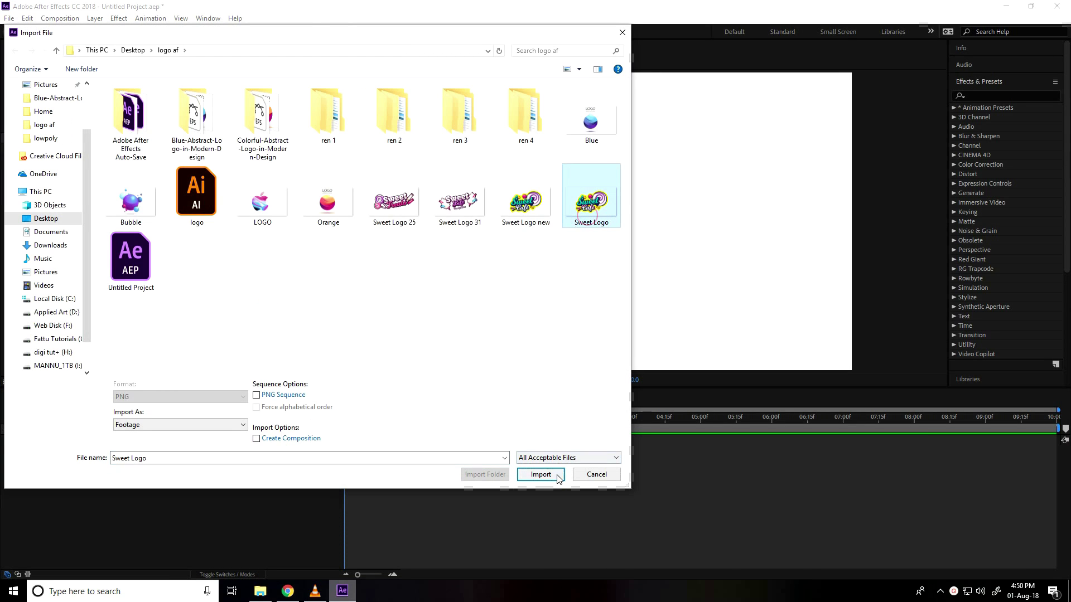
{"action": "left_click", "coordinate": [538, 475]}
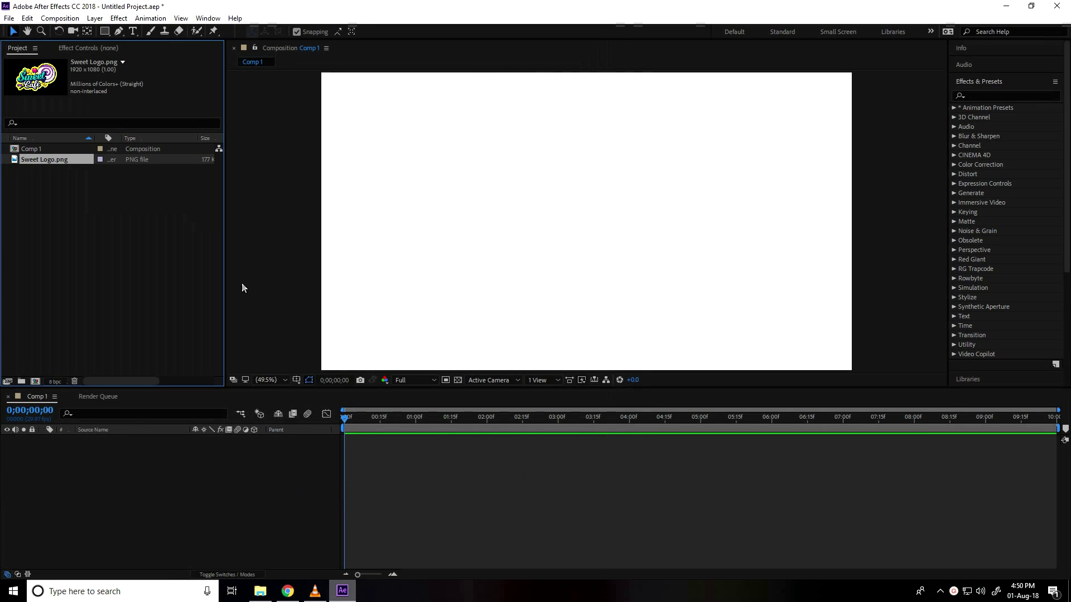
{"action": "left_click_drag", "start_coordinate": [53, 163], "coordinate": [178, 488]}
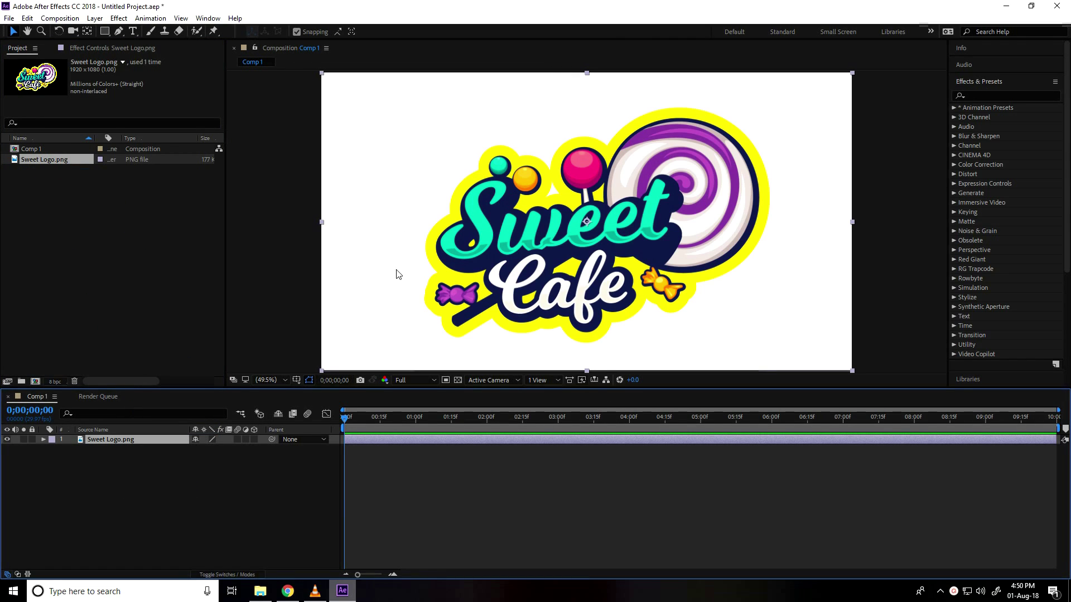
Add a new white solid layer named BG to the composition
{"action": "right_click", "coordinate": [127, 506]}
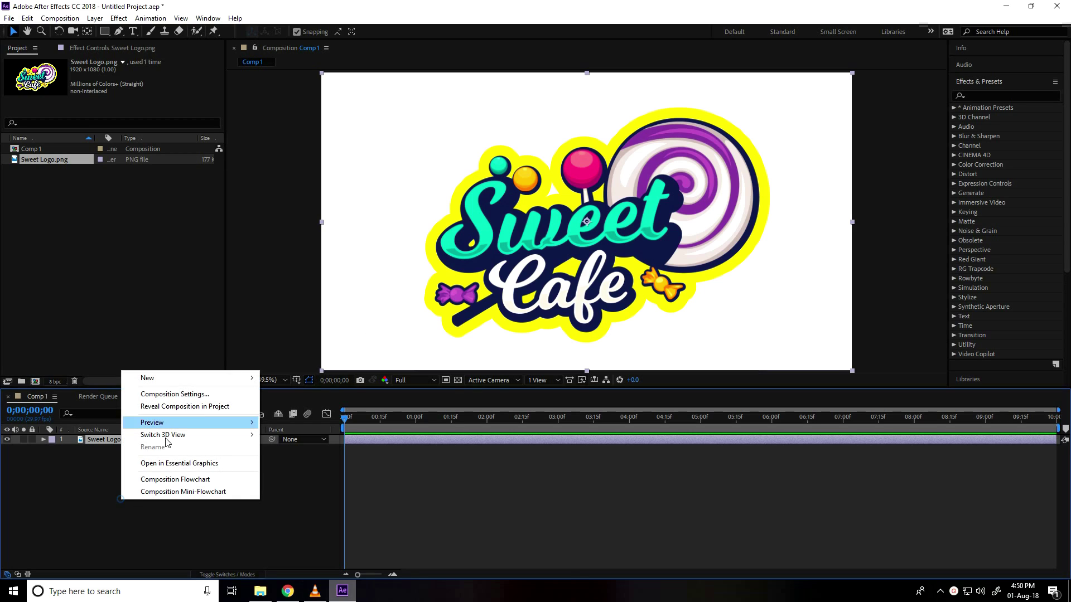
{"action": "mouse_move", "coordinate": [226, 379]}
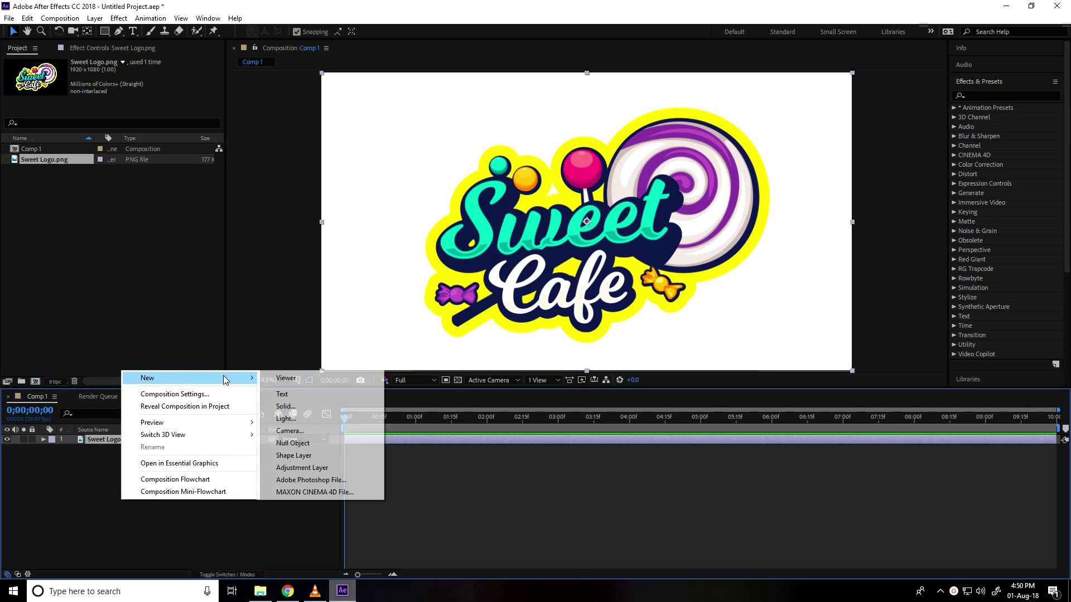
{"action": "left_click", "coordinate": [308, 407]}
{"action": "type", "text": "BG"}
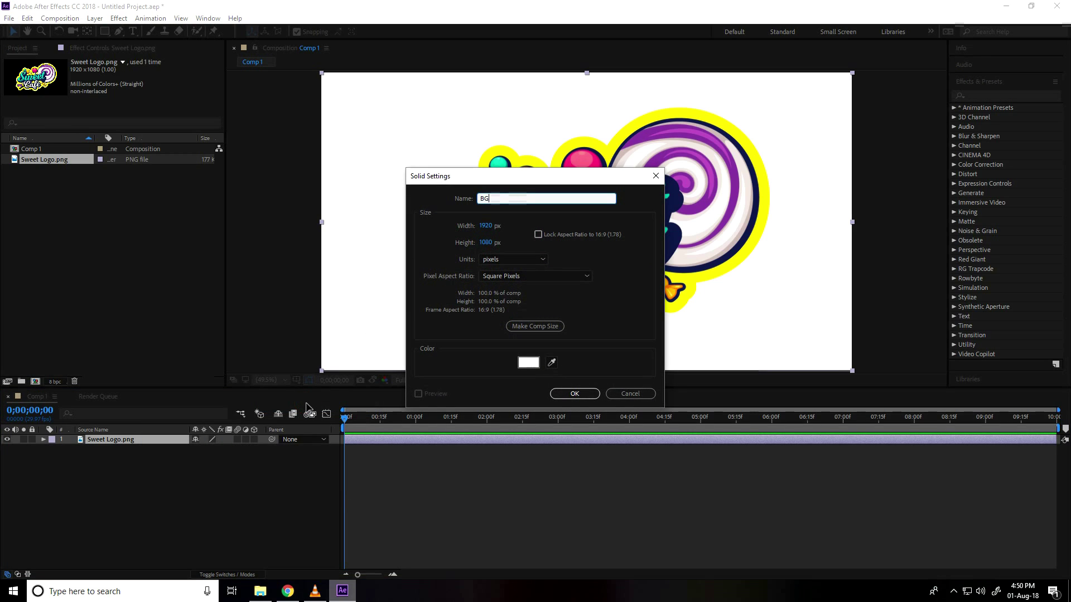
{"action": "left_click", "coordinate": [592, 394]}
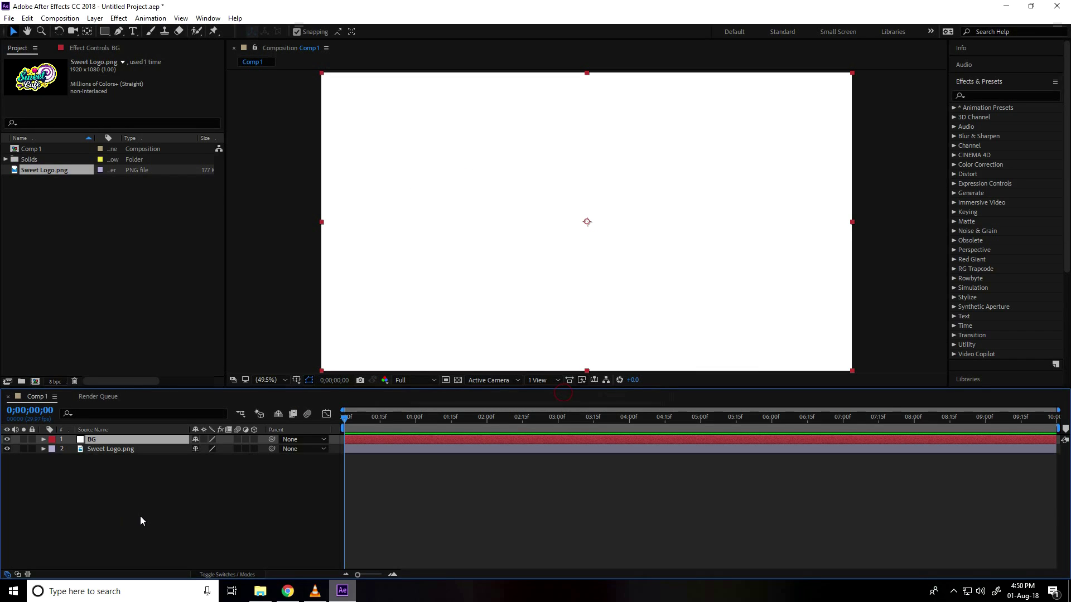
Move the logo above BG and pre-compose it as LOGO, moving all attributes
{"action": "left_click_drag", "start_coordinate": [110, 451], "coordinate": [126, 438]}
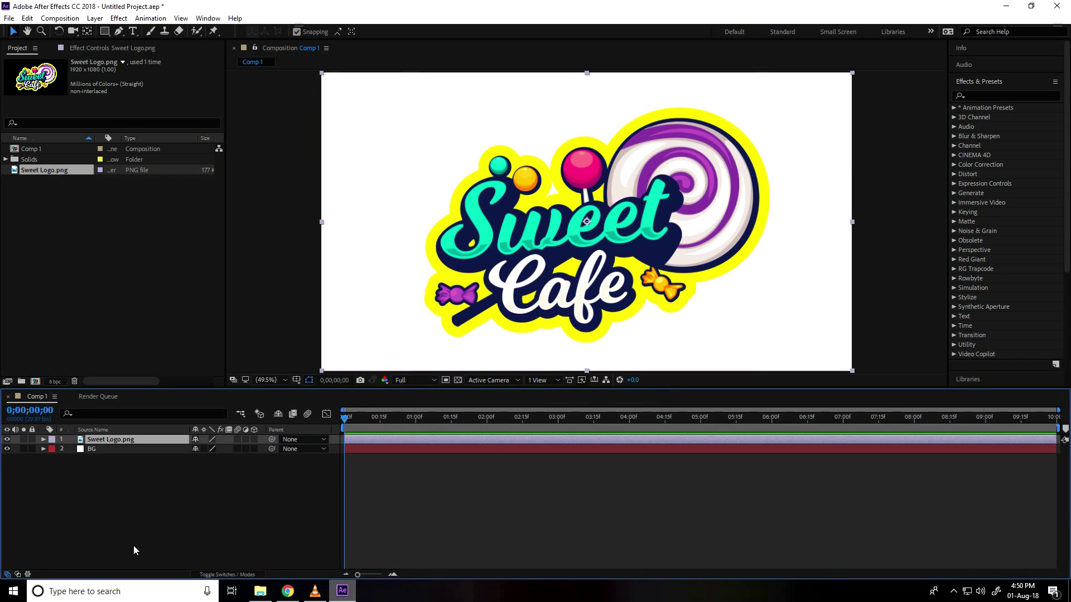
{"action": "left_click", "coordinate": [107, 444]}
{"action": "right_click", "coordinate": [113, 444]}
{"action": "left_click", "coordinate": [170, 478]}
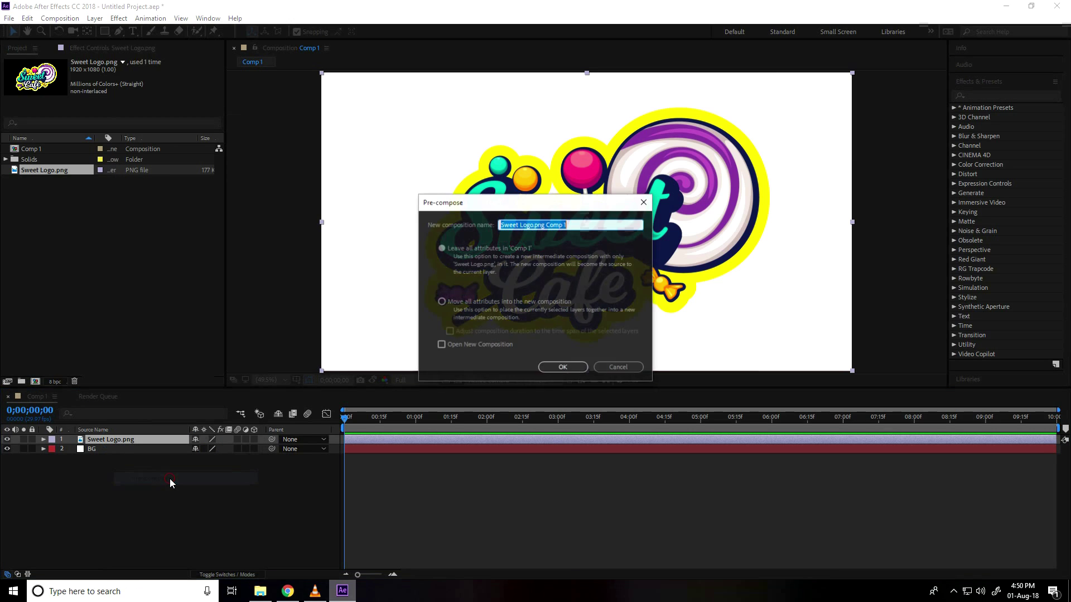
{"action": "key", "text": "BackSpace"}
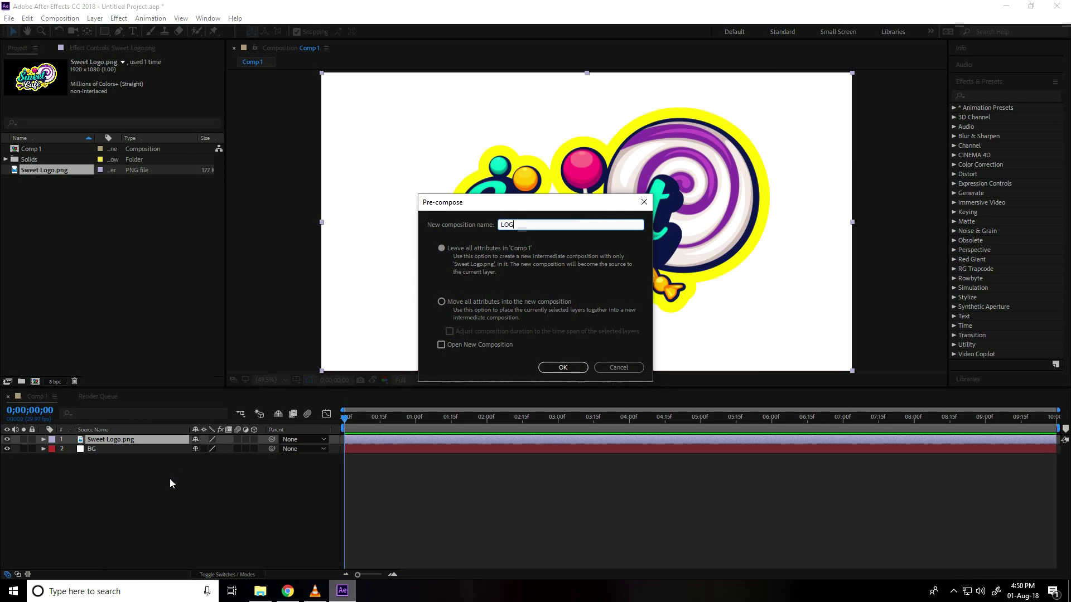
{"action": "type", "text": "LOGO"}
{"action": "left_click", "coordinate": [454, 302]}
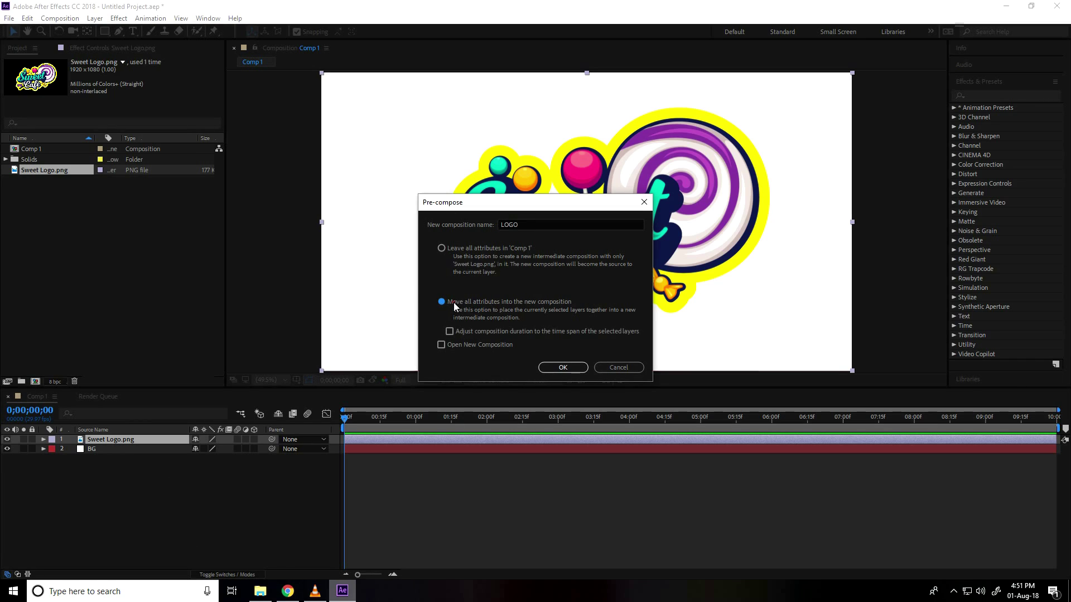
{"action": "left_click", "coordinate": [563, 368]}
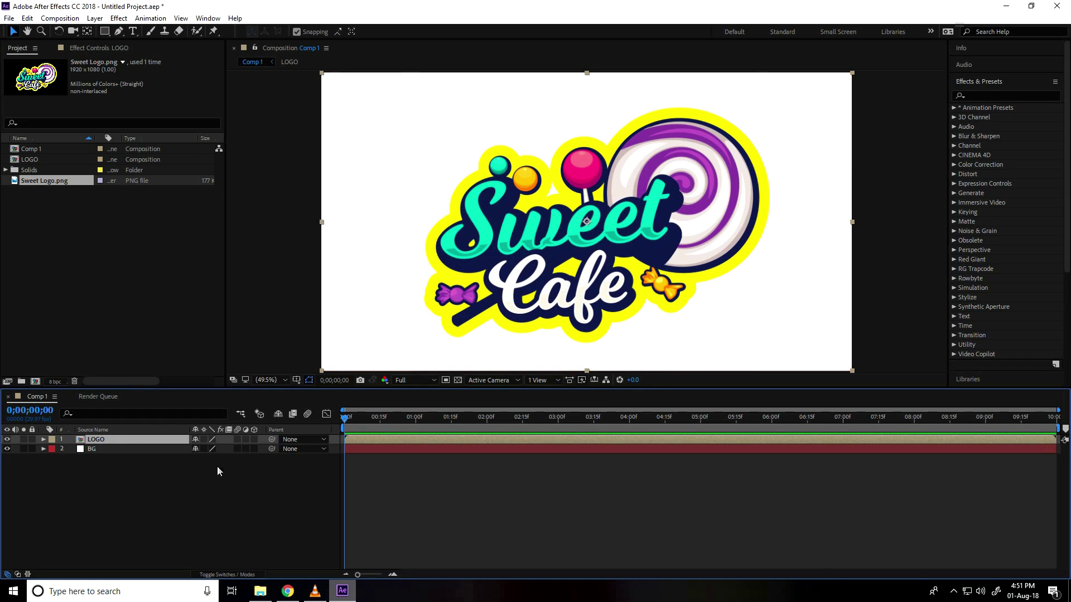
At 33.3% view, draw a rectangular mask strip along the comp's bottom edge on LOGO
{"action": "left_click", "coordinate": [276, 380]}
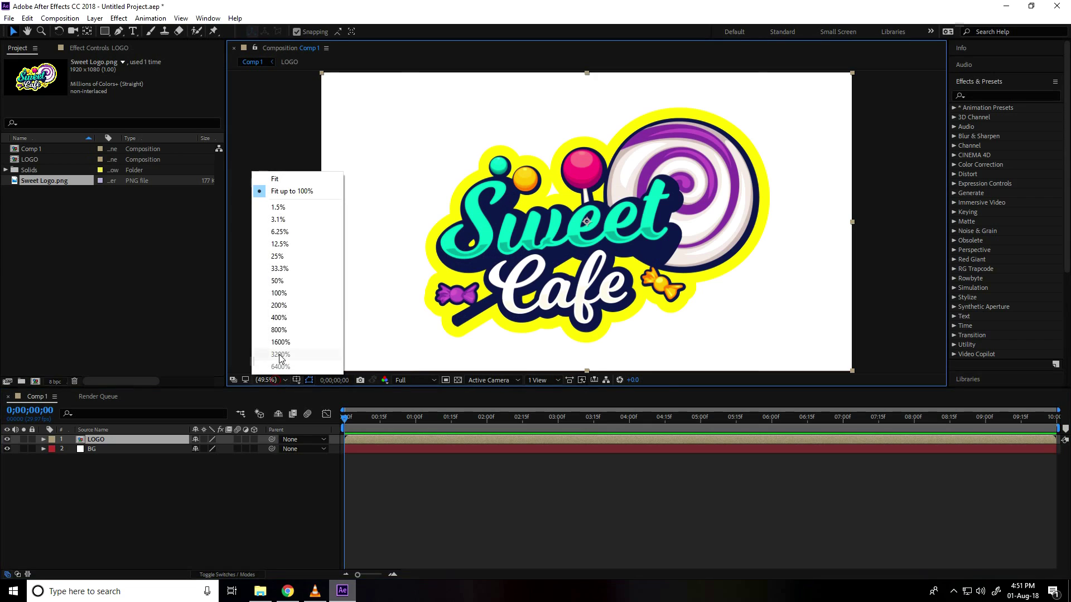
{"action": "left_click", "coordinate": [300, 270]}
{"action": "left_click", "coordinate": [104, 439]}
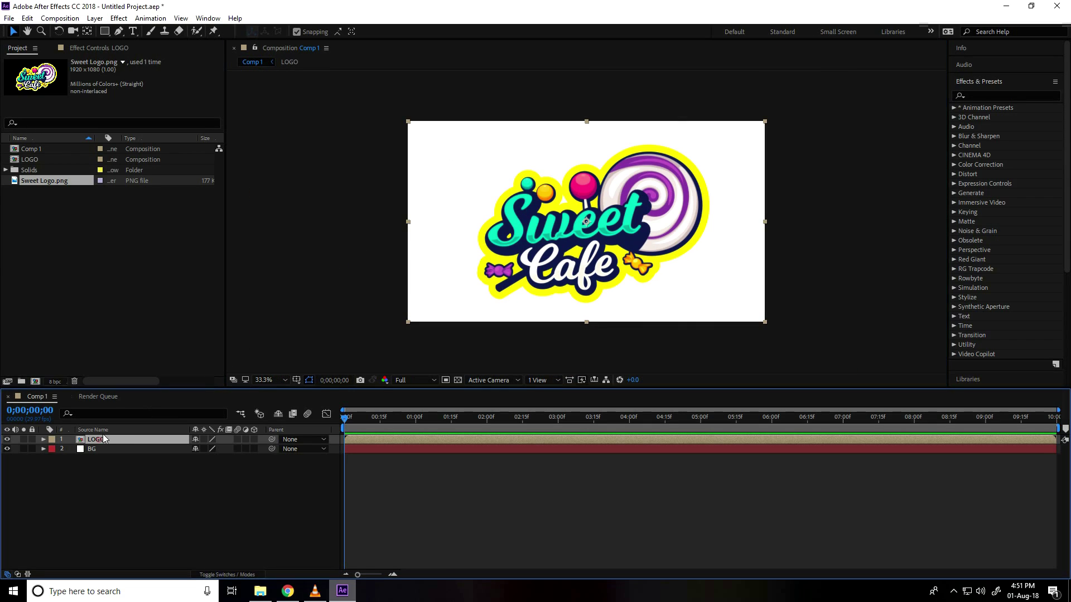
{"action": "left_click", "coordinate": [107, 33]}
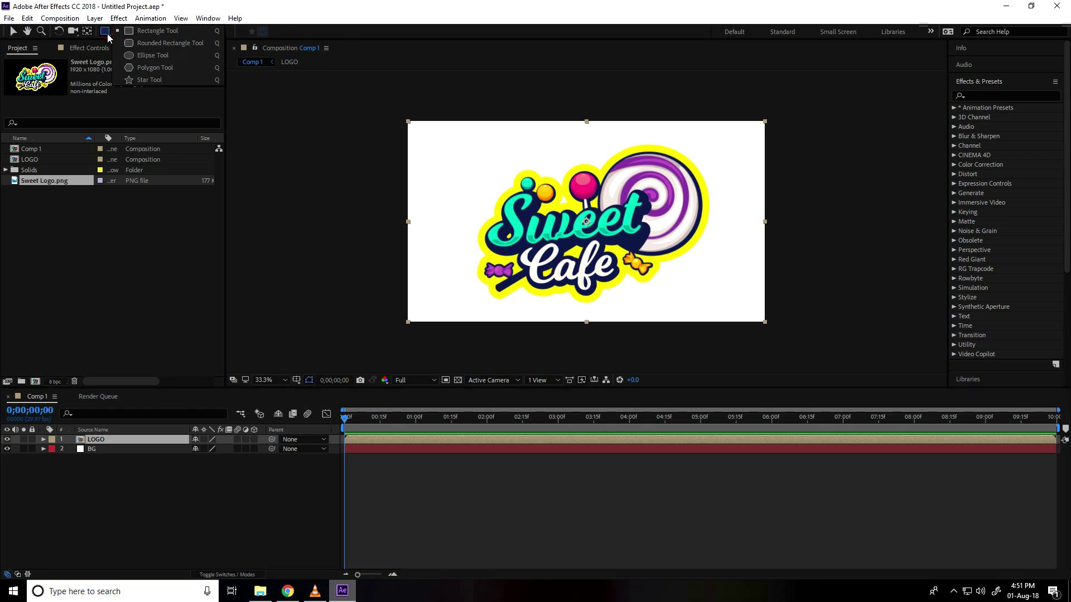
{"action": "left_click", "coordinate": [149, 32]}
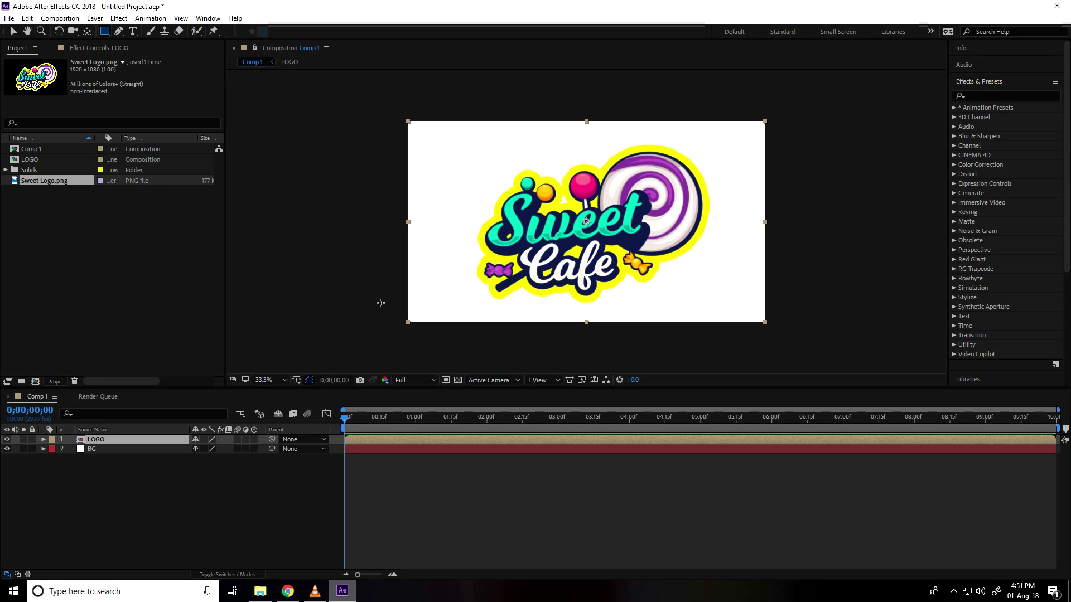
{"action": "left_click_drag", "start_coordinate": [383, 302], "coordinate": [784, 344]}
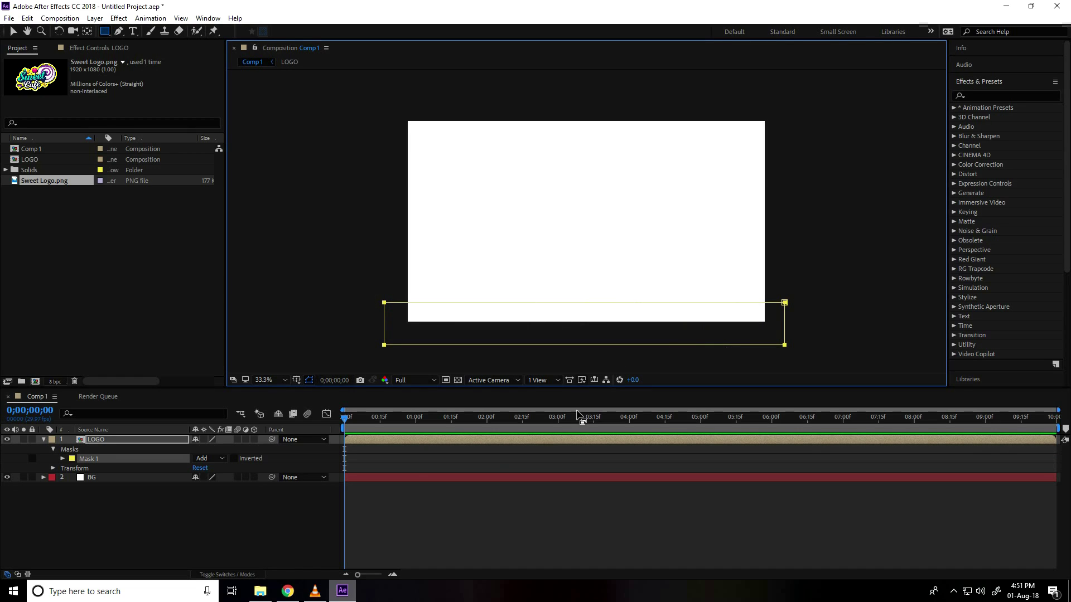
Keyframe Mask 1's path at 0 and 5 seconds, moving the mask above the comp, then preview
{"action": "left_click", "coordinate": [63, 458]}
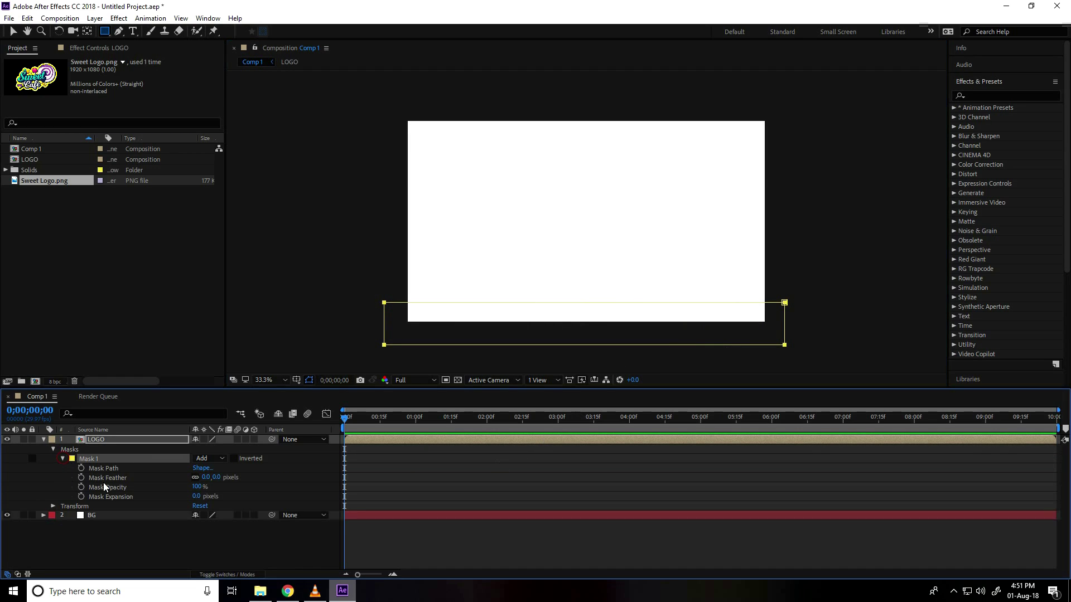
{"action": "left_click", "coordinate": [82, 468]}
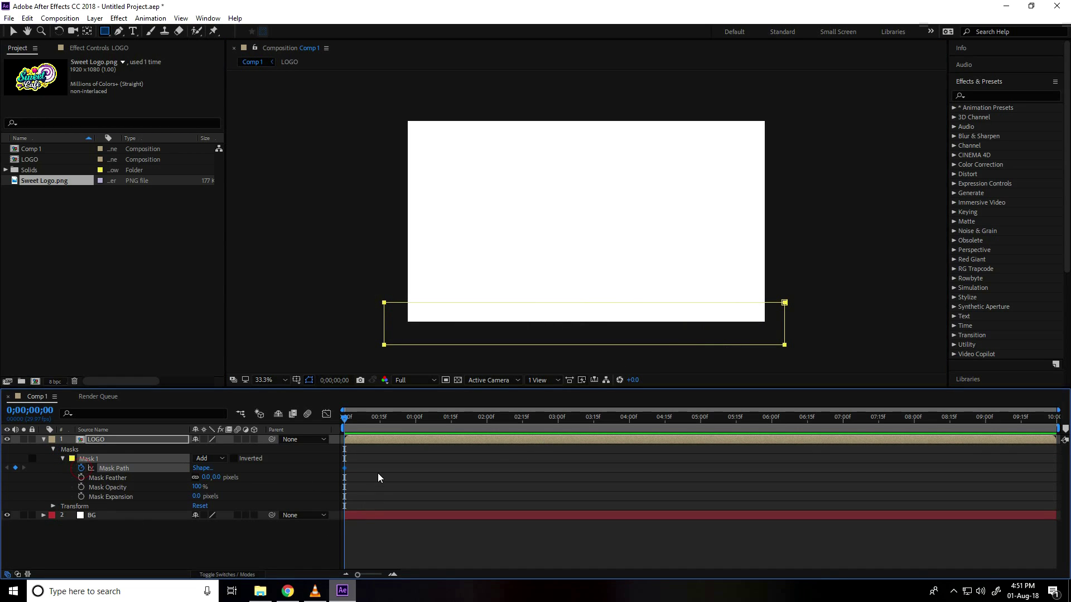
{"action": "left_click_drag", "start_coordinate": [344, 421], "coordinate": [701, 420]}
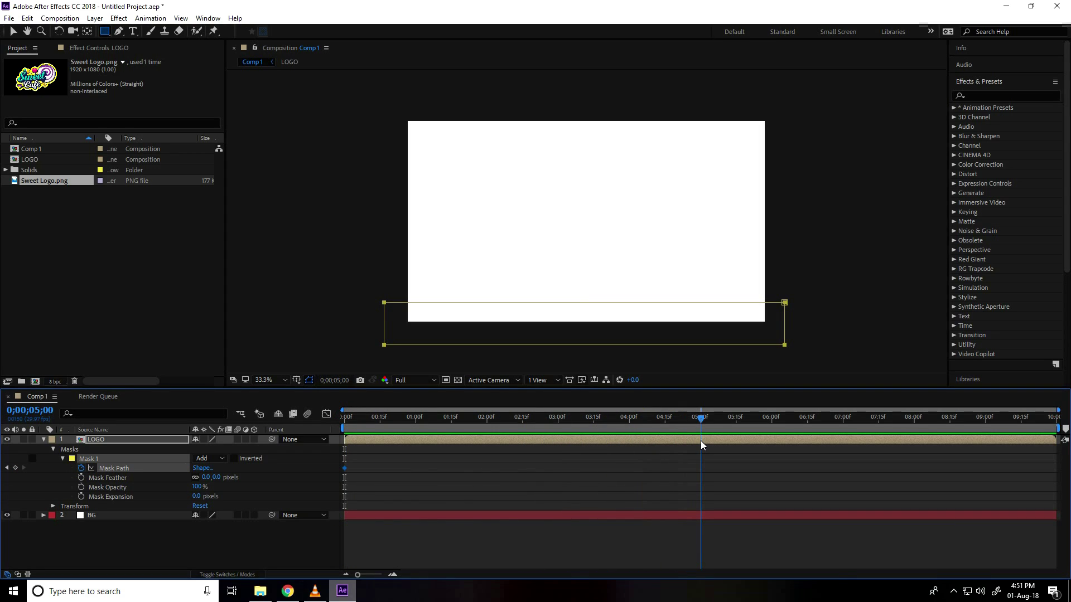
{"action": "left_click", "coordinate": [13, 31]}
{"action": "left_click_drag", "start_coordinate": [348, 292], "coordinate": [806, 359]}
{"action": "left_click_drag", "start_coordinate": [785, 303], "coordinate": [784, 95]}
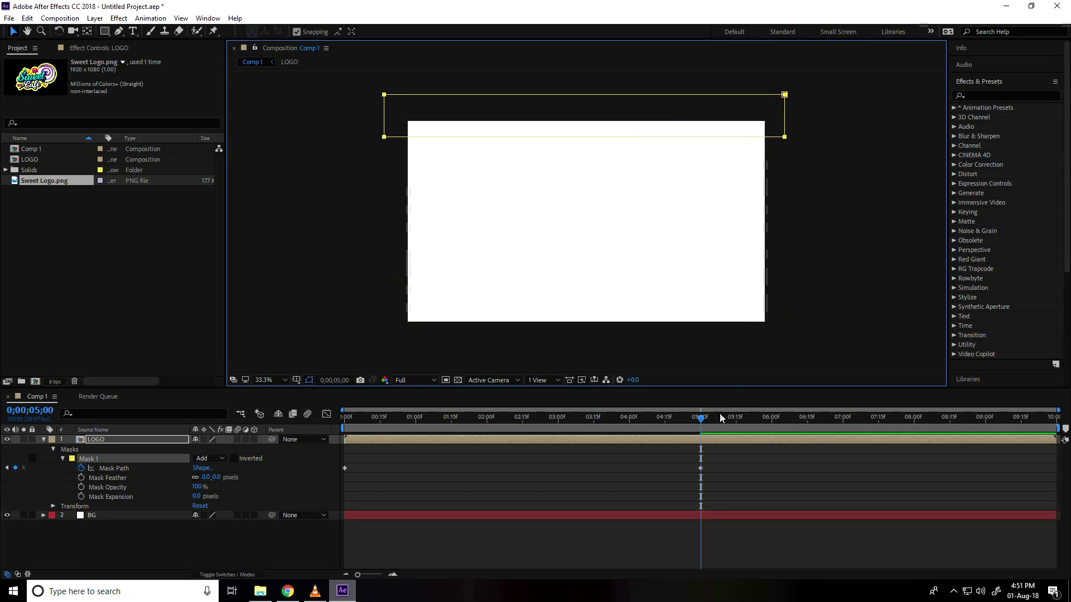
{"action": "left_click_drag", "start_coordinate": [700, 418], "coordinate": [341, 418]}
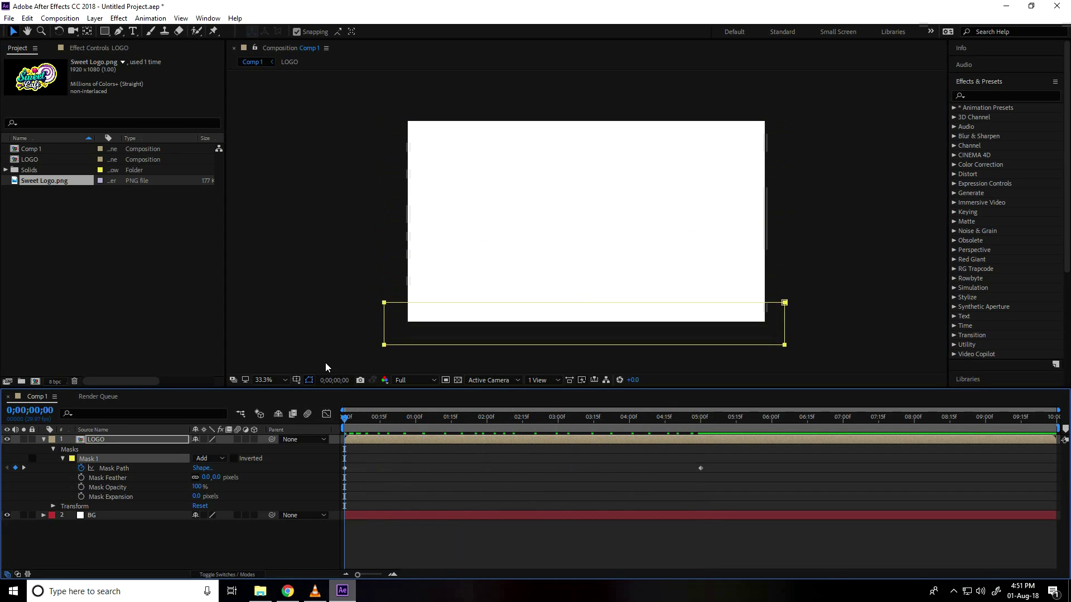
{"action": "key", "text": "space"}
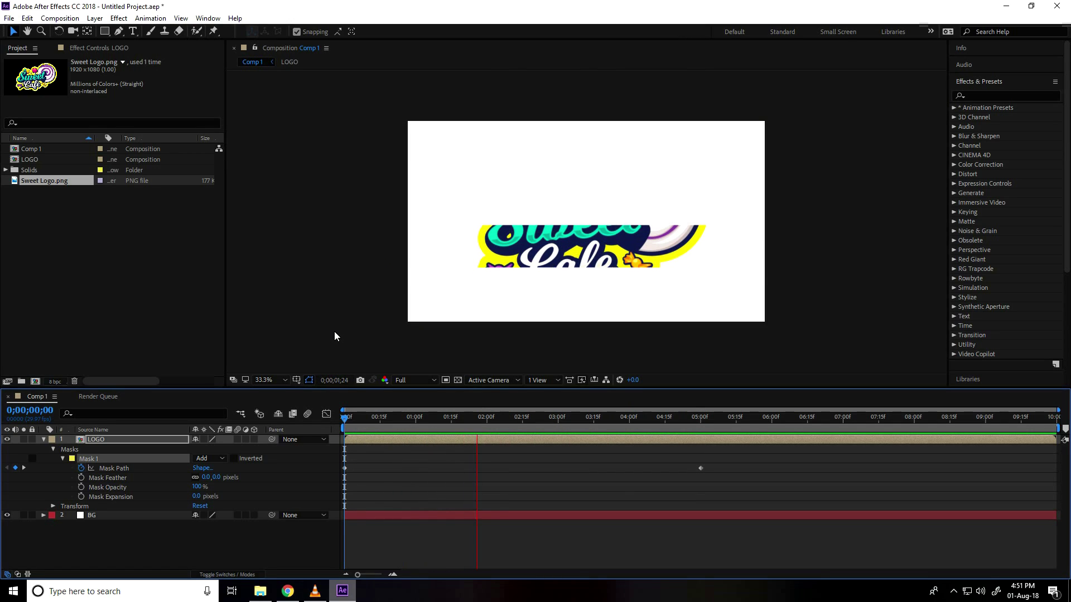
{"action": "key", "text": "space"}
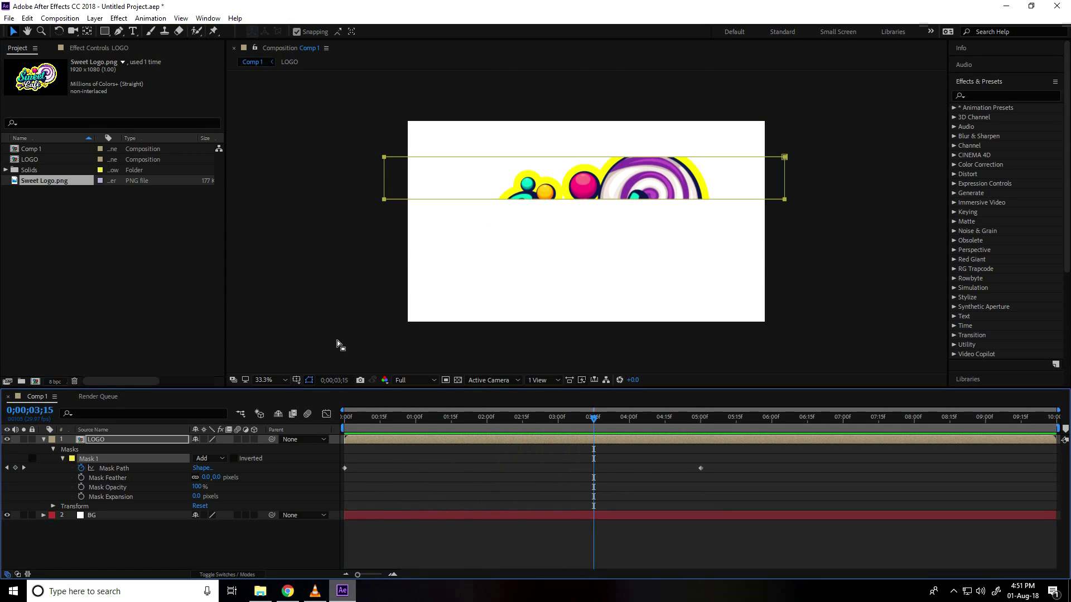
Pre-compose the LOGO layer into a new precomp named Emitter
{"action": "left_click", "coordinate": [44, 440]}
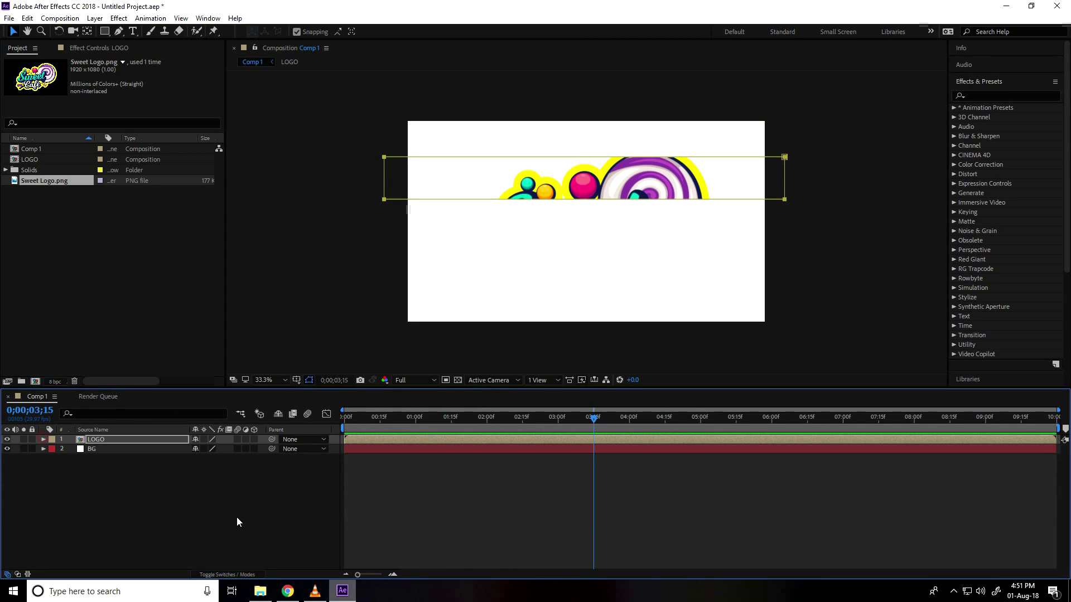
{"action": "left_click", "coordinate": [93, 441]}
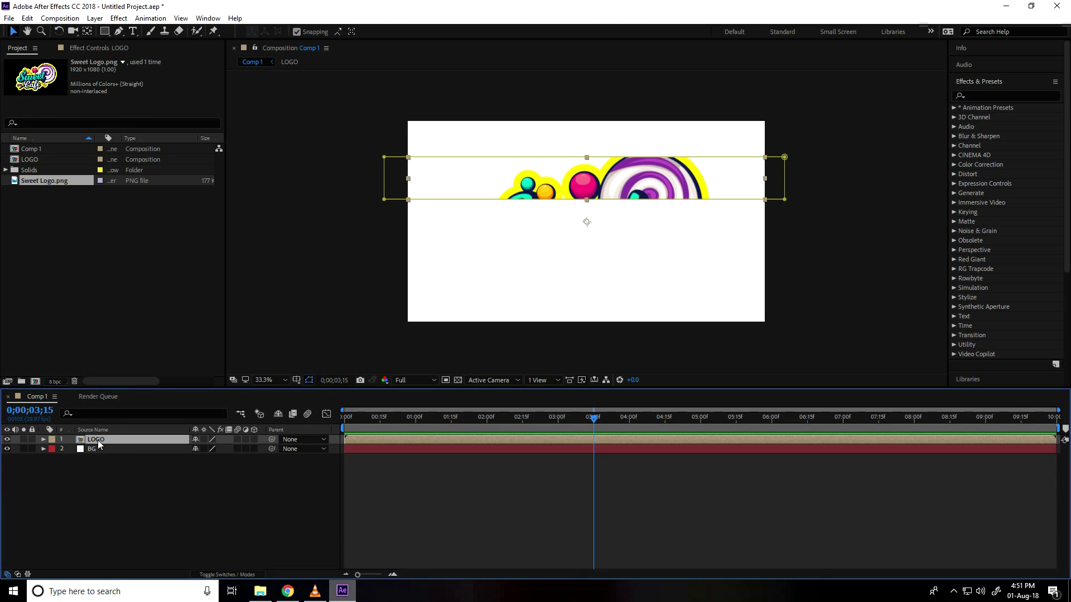
{"action": "right_click", "coordinate": [99, 443]}
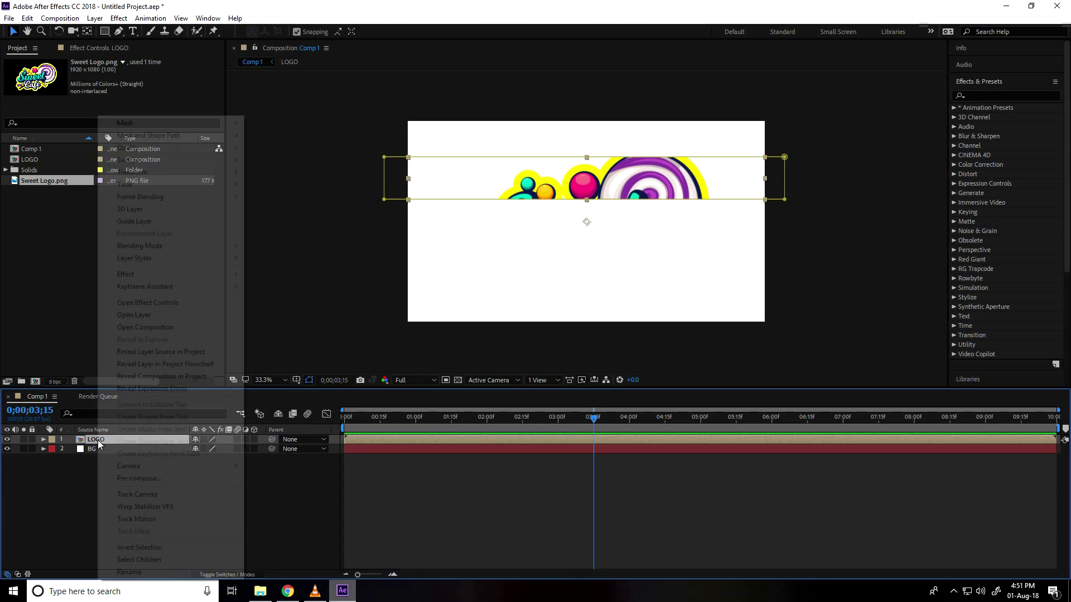
{"action": "left_click", "coordinate": [155, 478]}
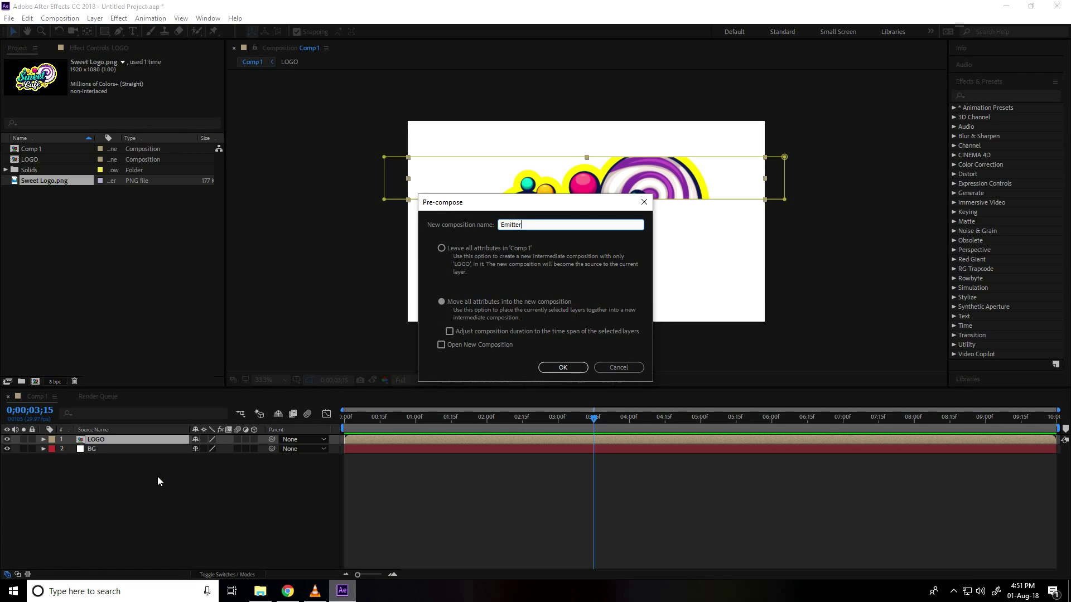
{"action": "left_click", "coordinate": [570, 366]}
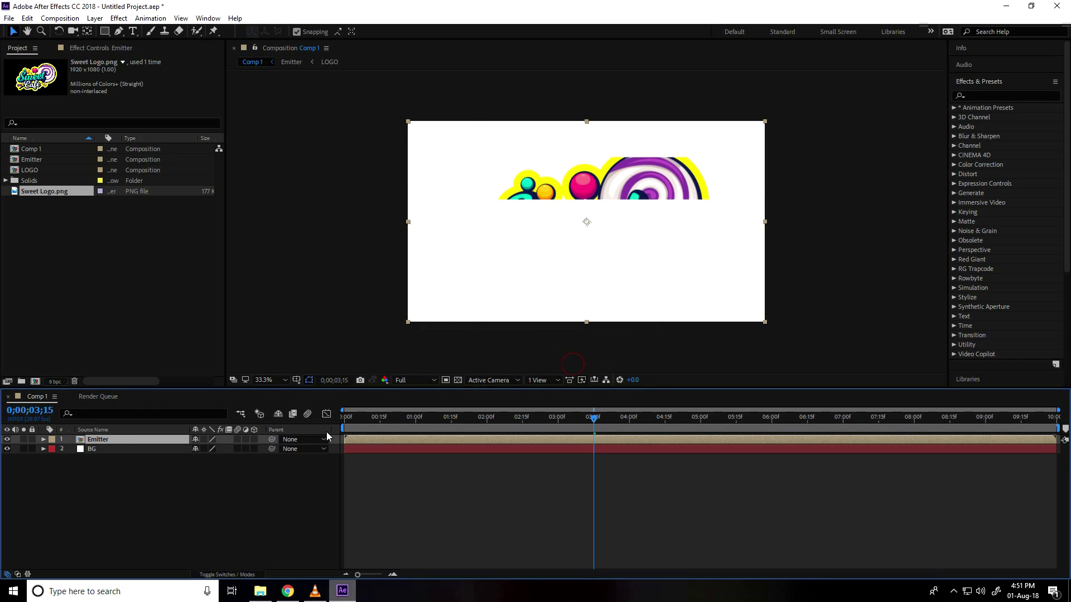
Add a white full-size solid layer named Particle to Comp 1
{"action": "right_click", "coordinate": [158, 512]}
{"action": "mouse_move", "coordinate": [187, 391]}
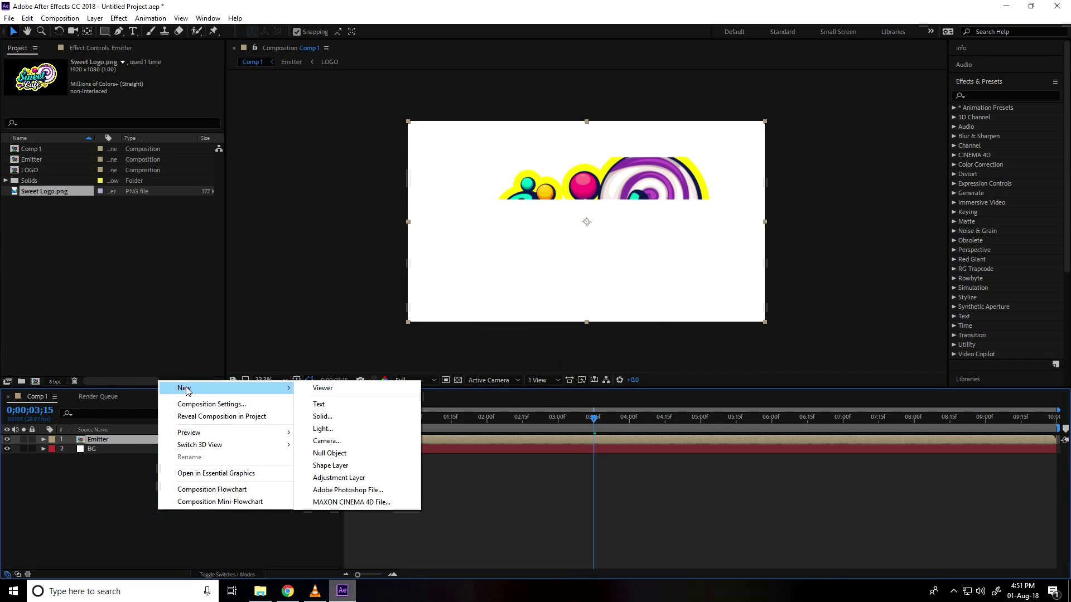
{"action": "left_click", "coordinate": [340, 416]}
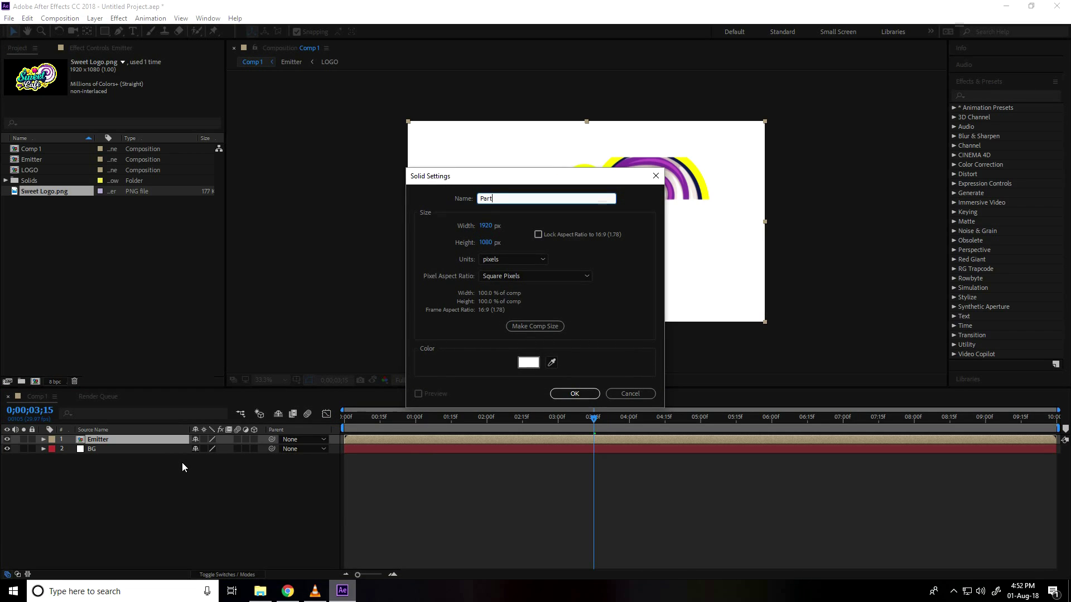
{"action": "left_click", "coordinate": [574, 394]}
Make the Emitter layer 3D and hide it, leaving Particle selected
{"action": "left_click", "coordinate": [92, 449]}
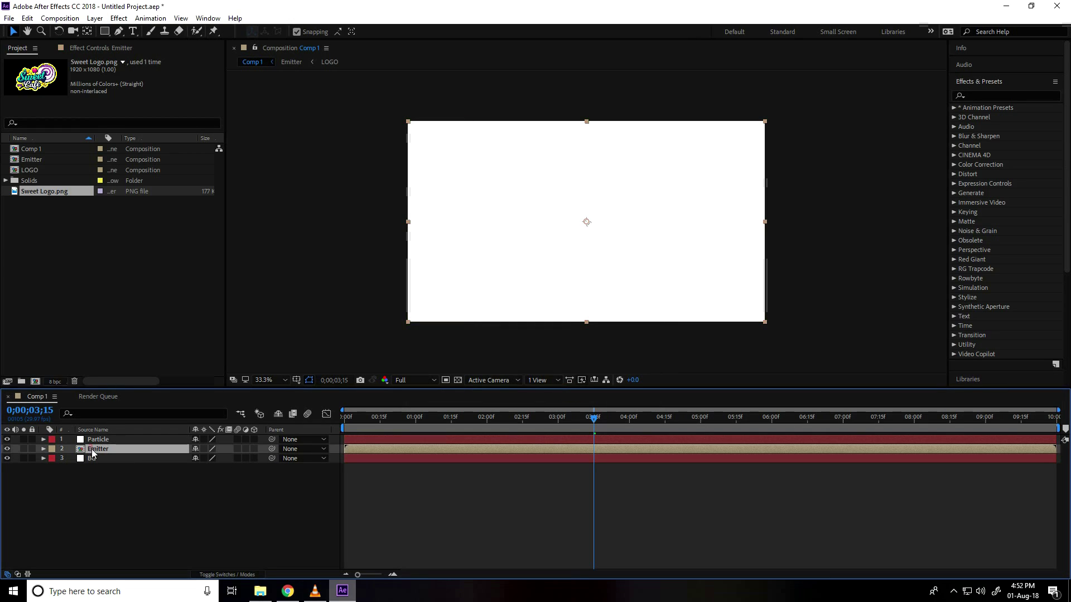
{"action": "left_click", "coordinate": [255, 449]}
{"action": "left_click", "coordinate": [8, 449]}
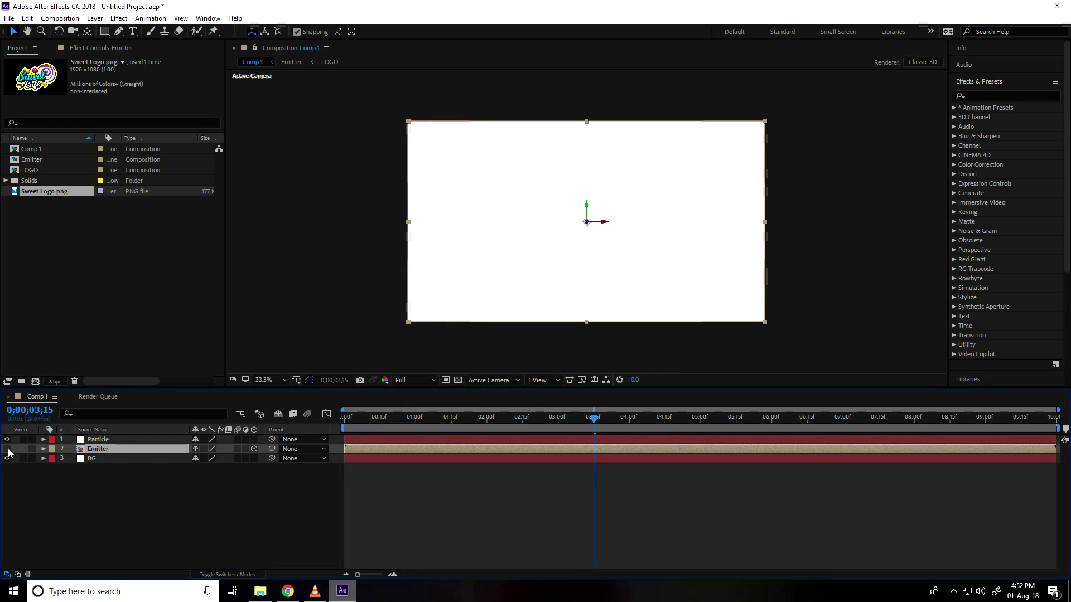
{"action": "left_click", "coordinate": [102, 441]}
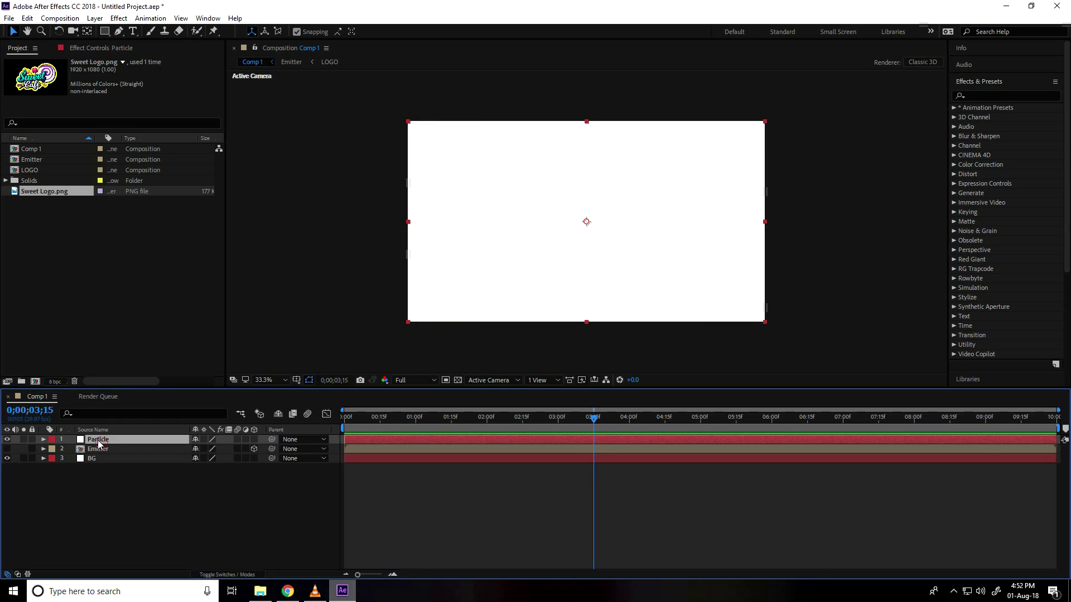
Apply Trapcode Particular to the Particle layer and set 10000 particles per second
{"action": "left_click", "coordinate": [119, 19]}
{"action": "mouse_move", "coordinate": [217, 270]}
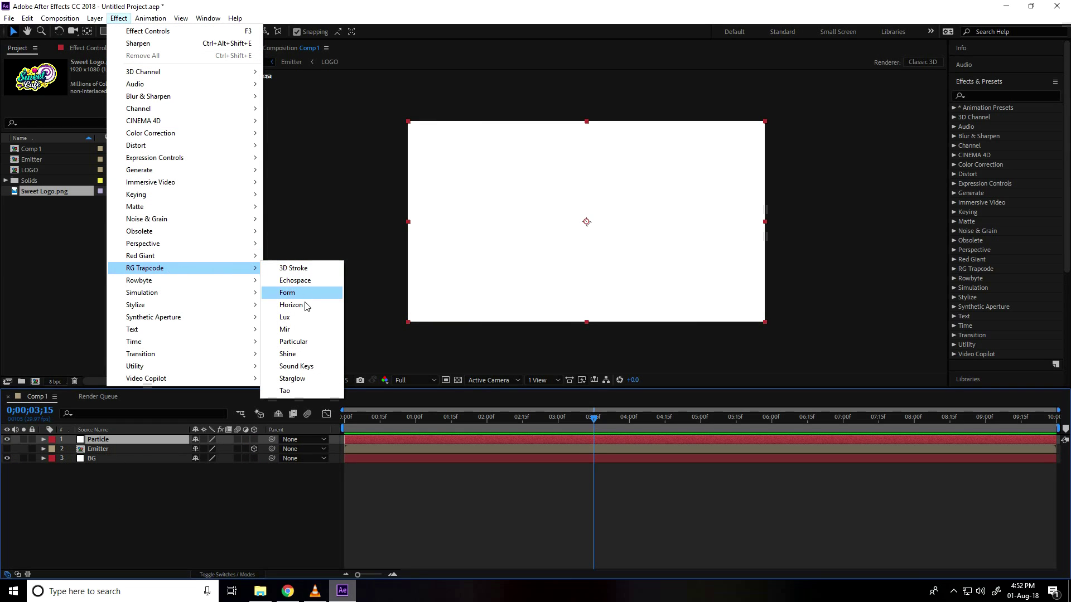
{"action": "left_click", "coordinate": [326, 345]}
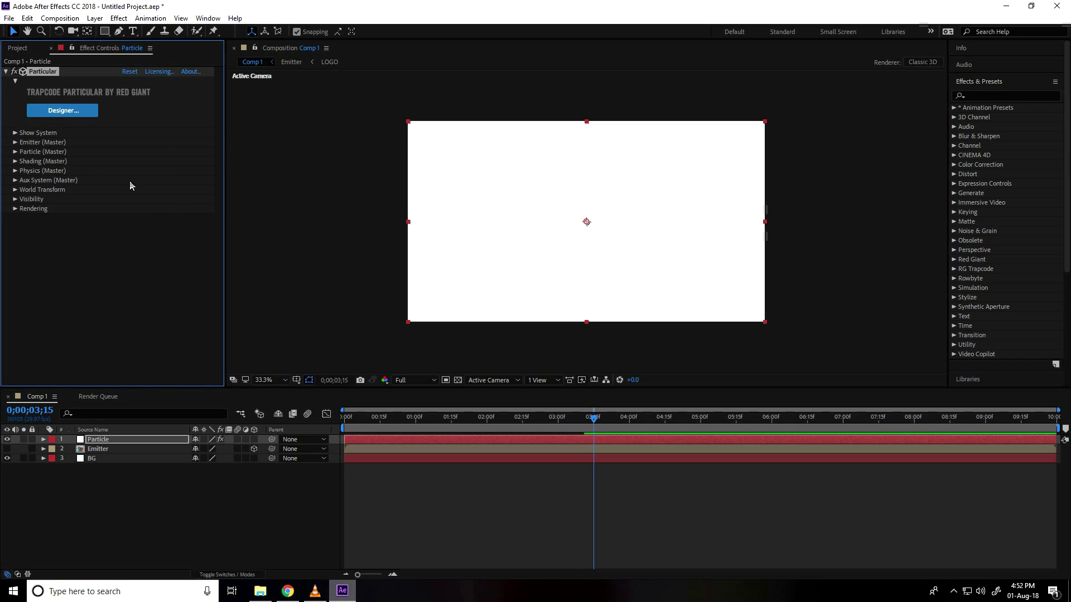
{"action": "left_click", "coordinate": [15, 143]}
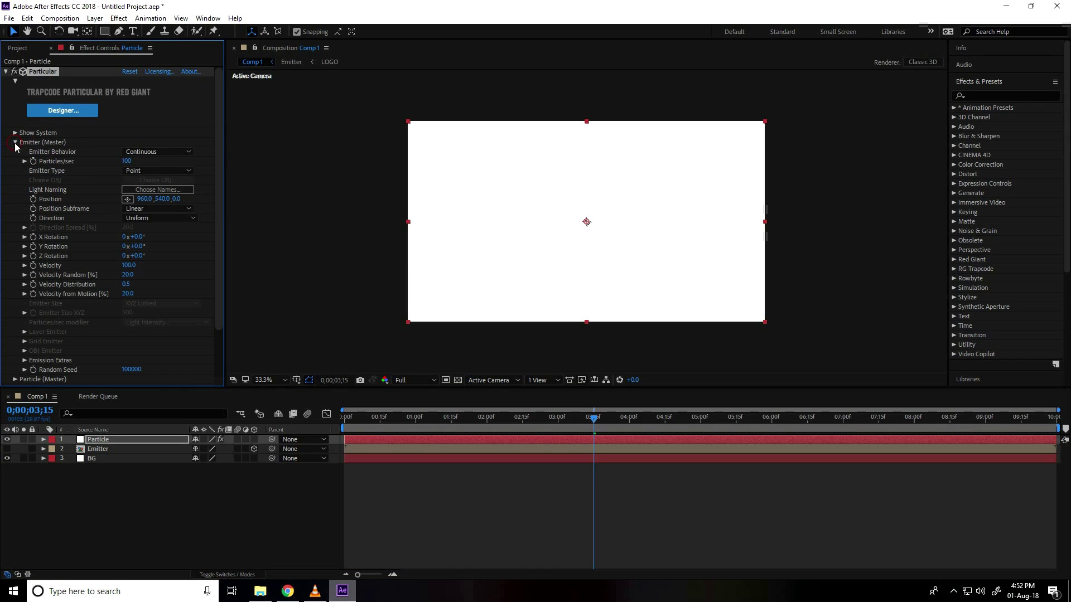
{"action": "left_click", "coordinate": [129, 162]}
{"action": "type", "text": "10000"}
{"action": "key", "text": "Return"}
Set Emitter Type to Layer, Velocity to 50 and Velocity Random to 10
{"action": "left_click", "coordinate": [148, 170]}
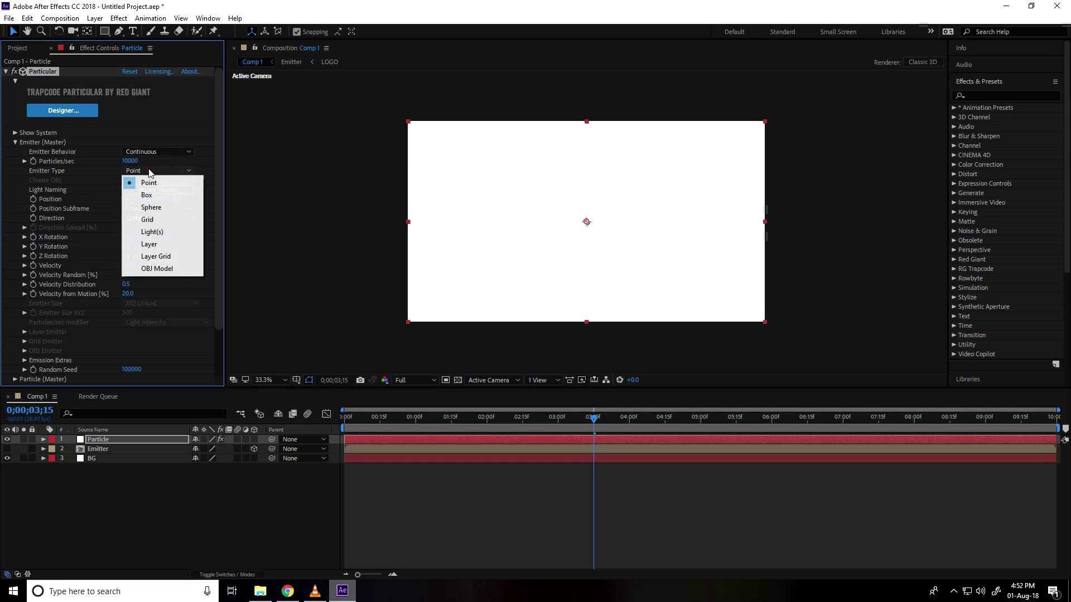
{"action": "left_click", "coordinate": [162, 244]}
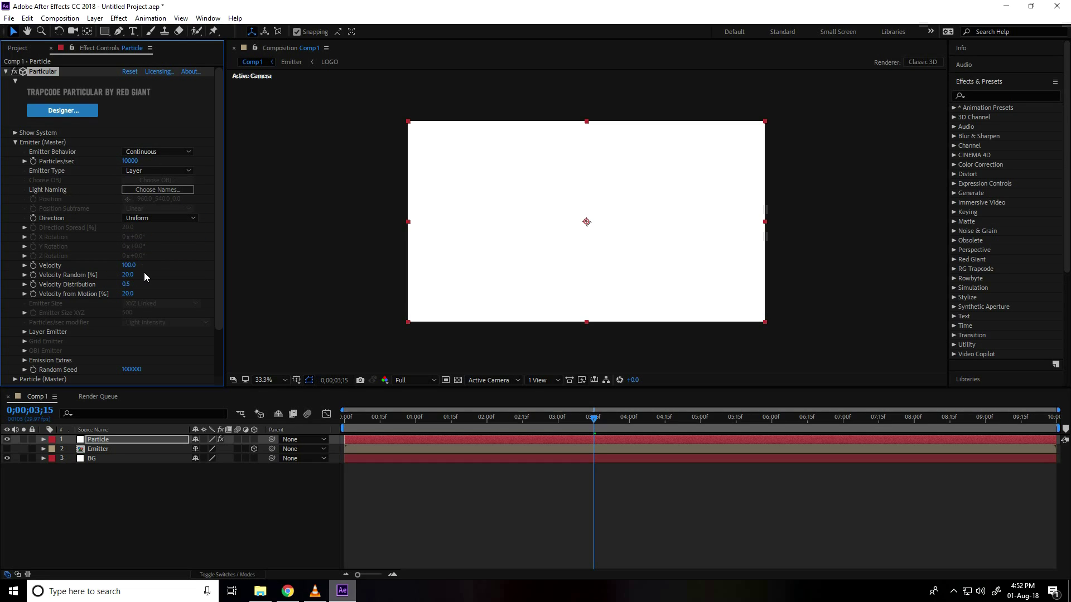
{"action": "left_click", "coordinate": [128, 266]}
{"action": "type", "text": "50"}
{"action": "key", "text": "Return"}
{"action": "left_click", "coordinate": [127, 274]}
{"action": "type", "text": "10"}
Use the Emitter layer as Layer Emitter source with Particle Birth Time sampling
{"action": "left_click", "coordinate": [23, 333]}
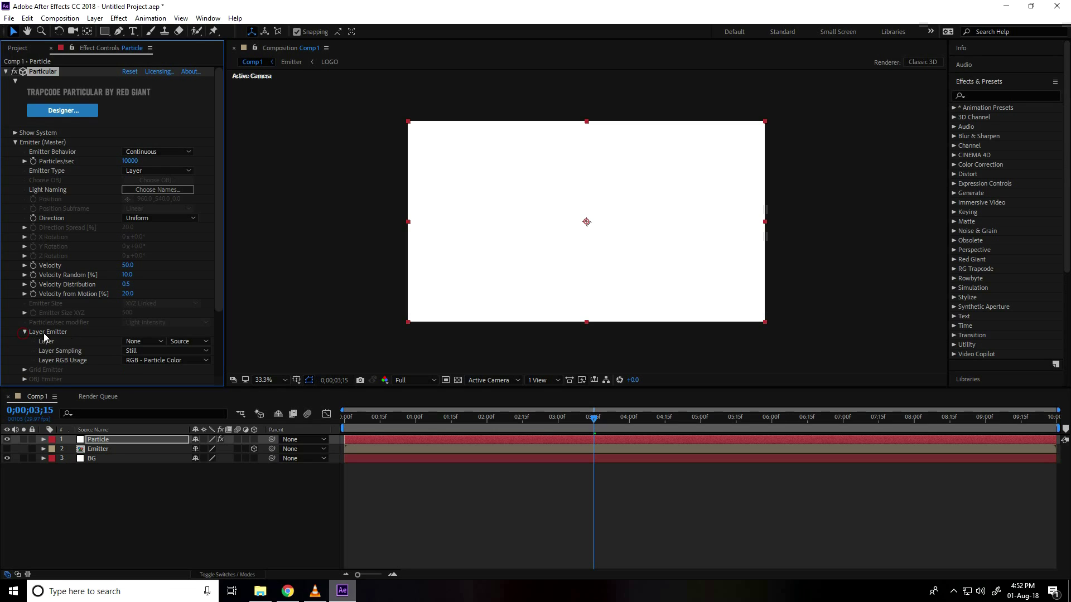
{"action": "left_click", "coordinate": [153, 342]}
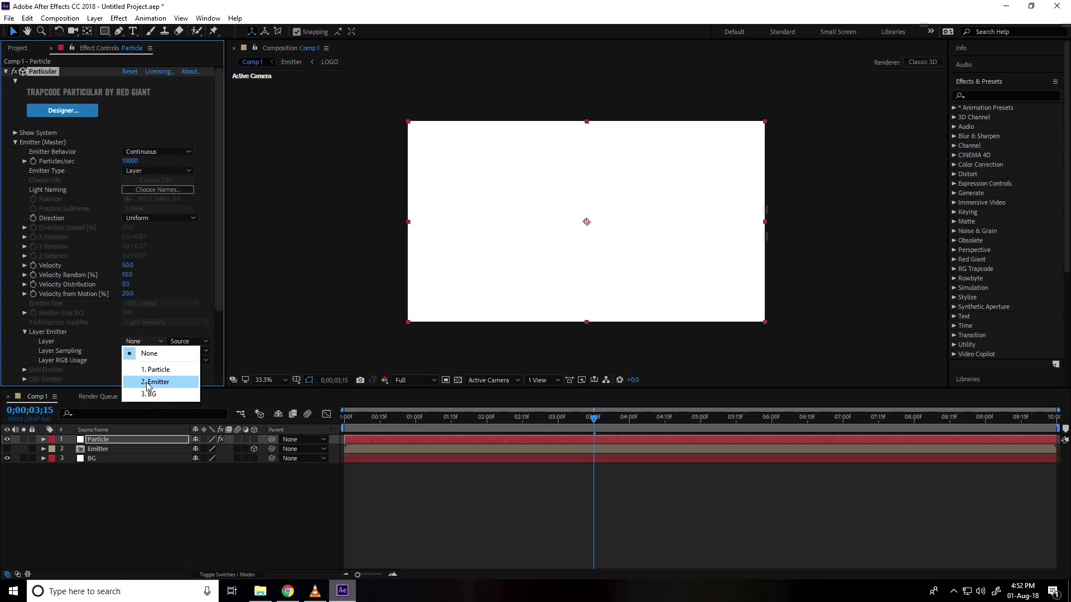
{"action": "left_click", "coordinate": [148, 384]}
{"action": "left_click", "coordinate": [141, 351]}
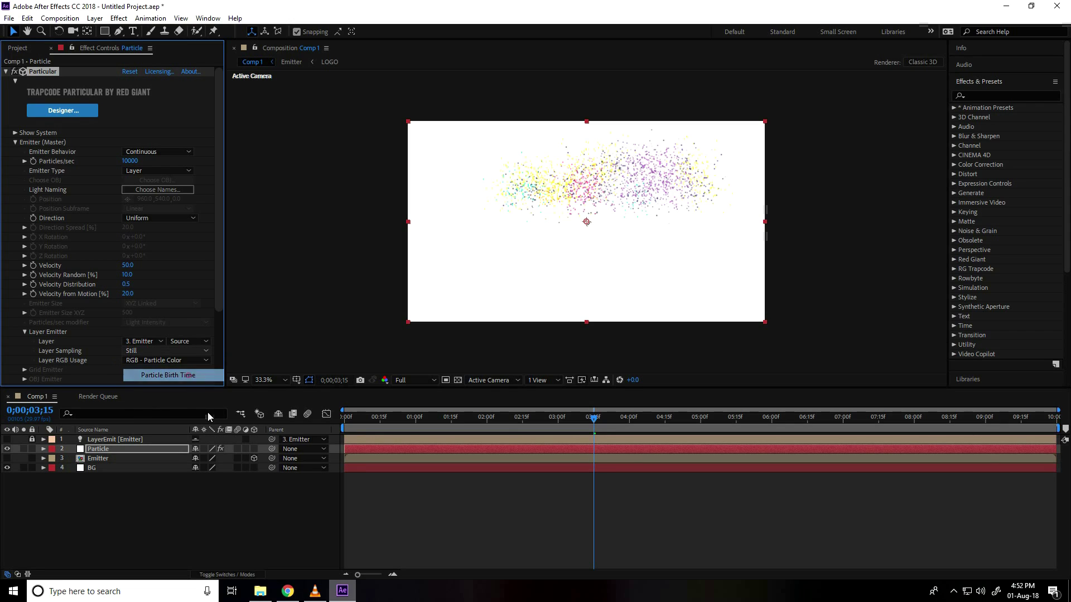
{"action": "left_click_drag", "start_coordinate": [585, 425], "coordinate": [525, 425]}
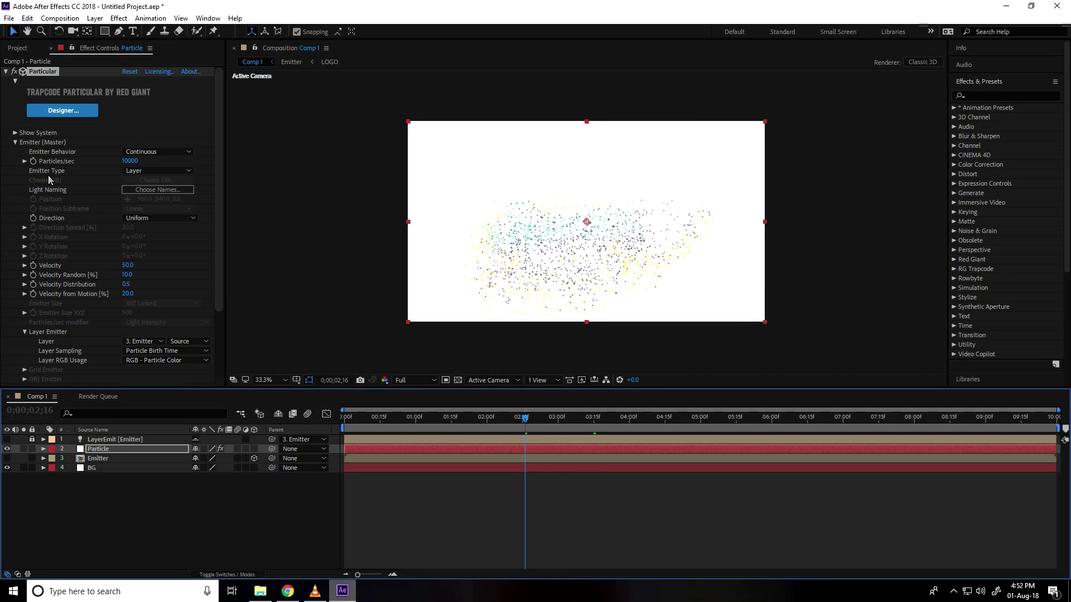
In Particle (Master), set life to 1 second, sphere feather 0 and size 12
{"action": "left_click", "coordinate": [15, 143]}
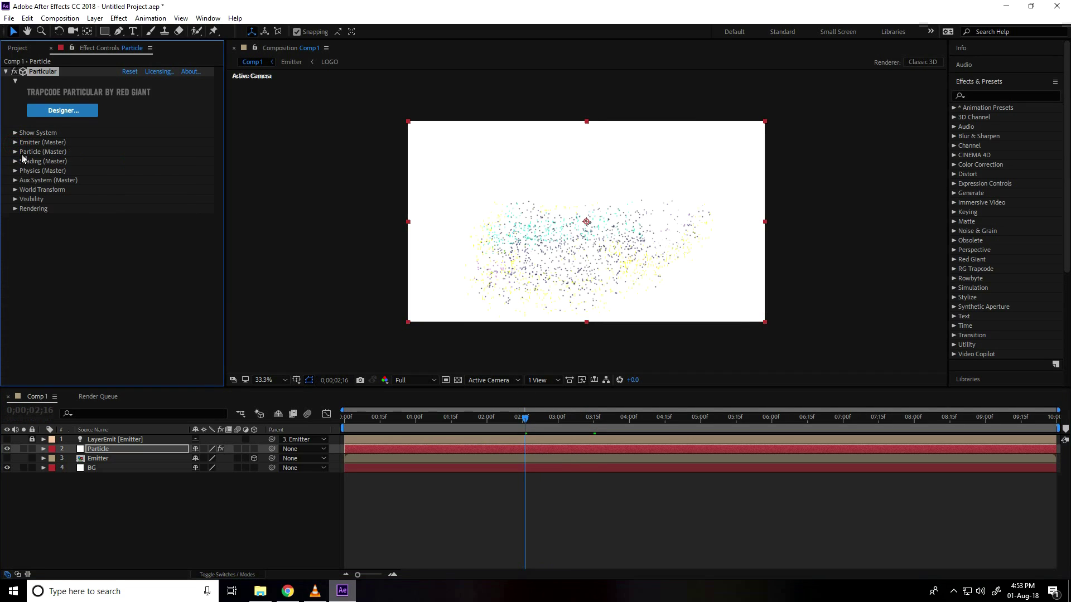
{"action": "left_click", "coordinate": [15, 151]}
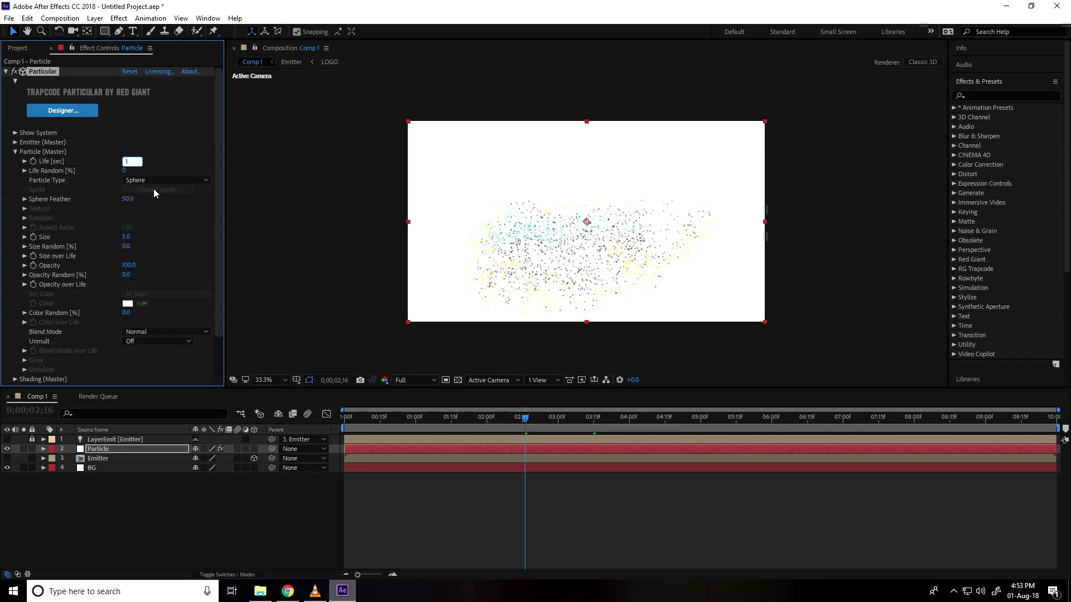
{"action": "key", "text": "Return"}
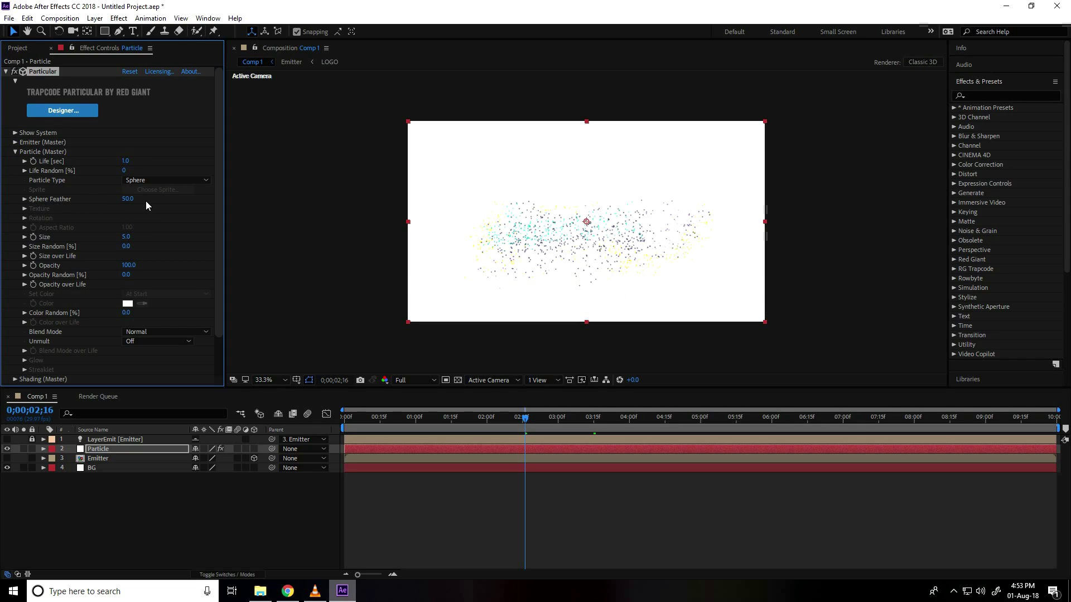
{"action": "left_click", "coordinate": [126, 199]}
{"action": "key", "text": "Return"}
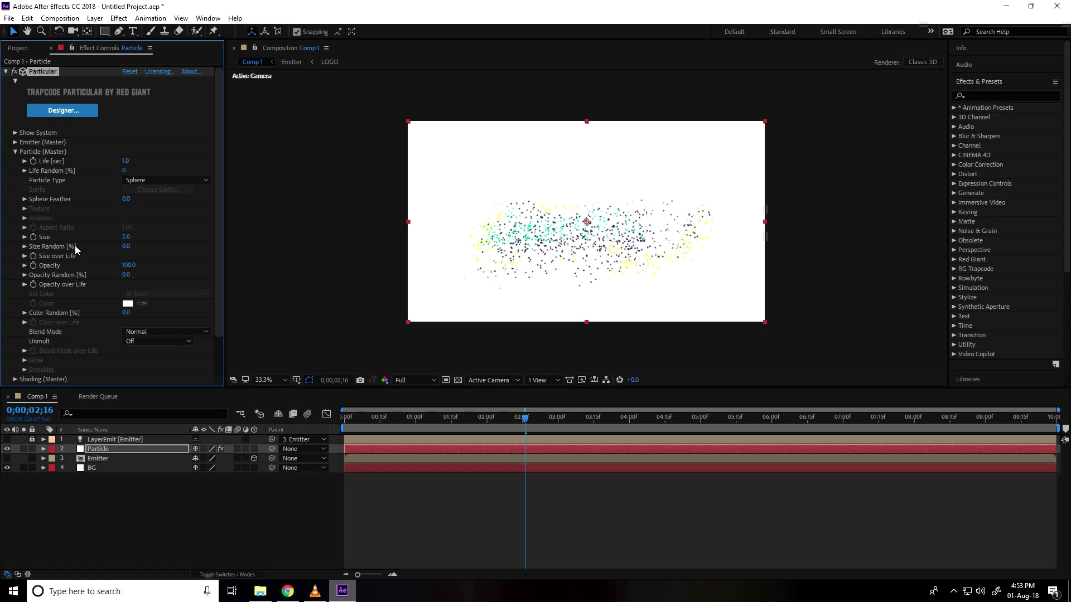
{"action": "left_click", "coordinate": [126, 237]}
{"action": "type", "text": "12"}
{"action": "key", "text": "Return"}
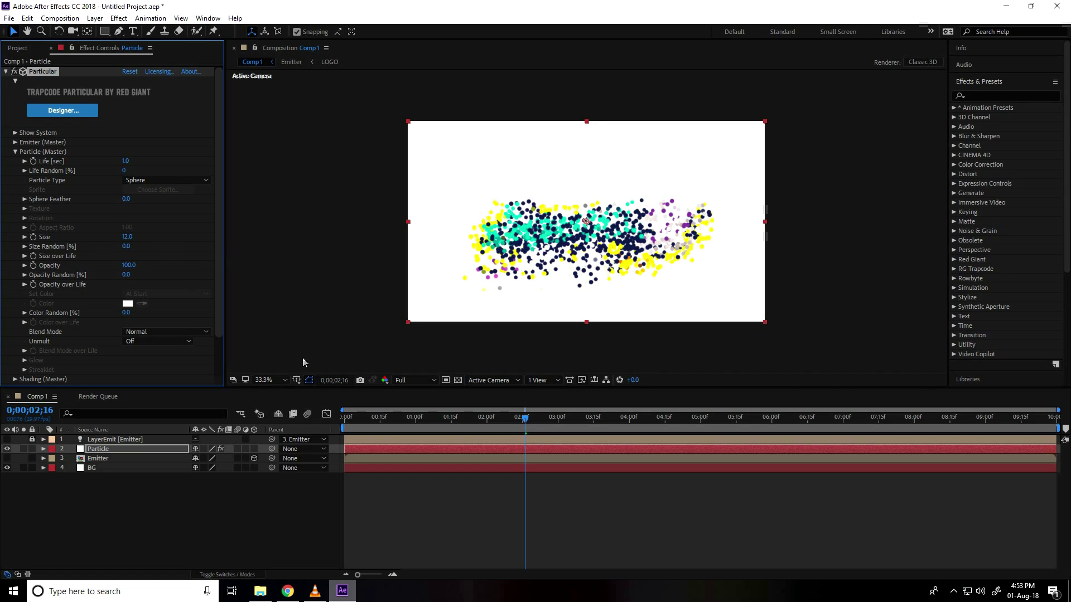
Fit the comp view, try particle size 10, then settle back on size 12
{"action": "left_click", "coordinate": [270, 380]}
{"action": "left_click", "coordinate": [286, 191]}
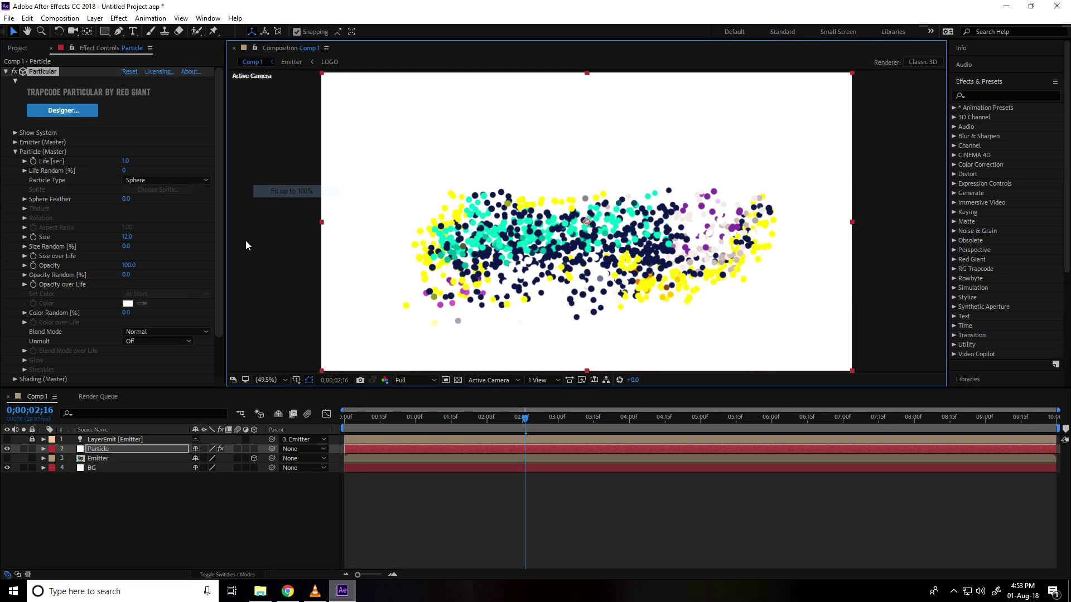
{"action": "left_click", "coordinate": [127, 237]}
{"action": "type", "text": "10"}
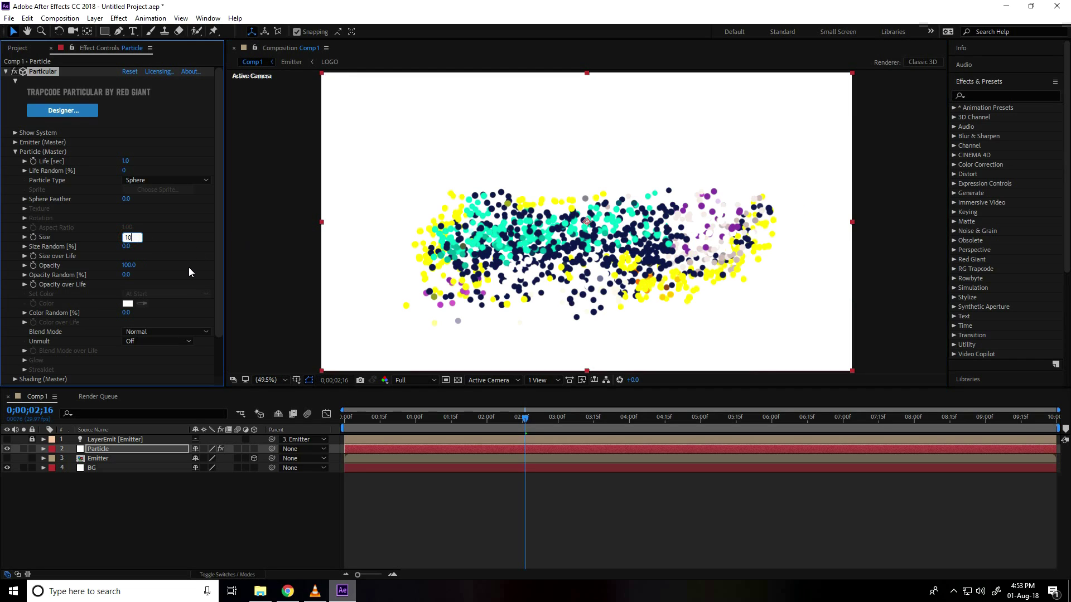
{"action": "key", "text": "Return"}
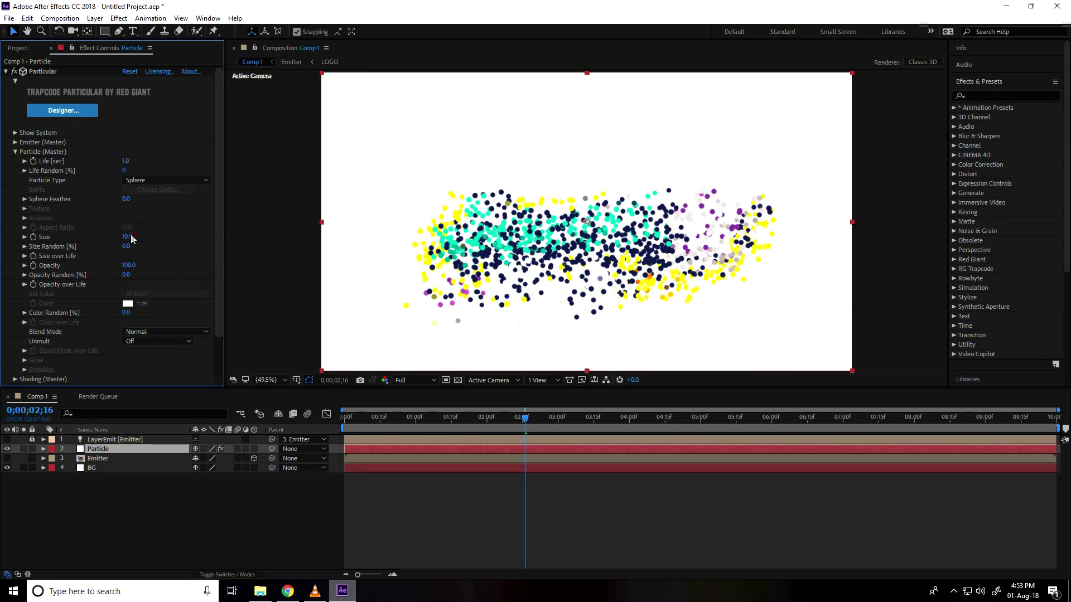
{"action": "left_click", "coordinate": [128, 237]}
{"action": "type", "text": "12"}
{"action": "key", "text": "Return"}
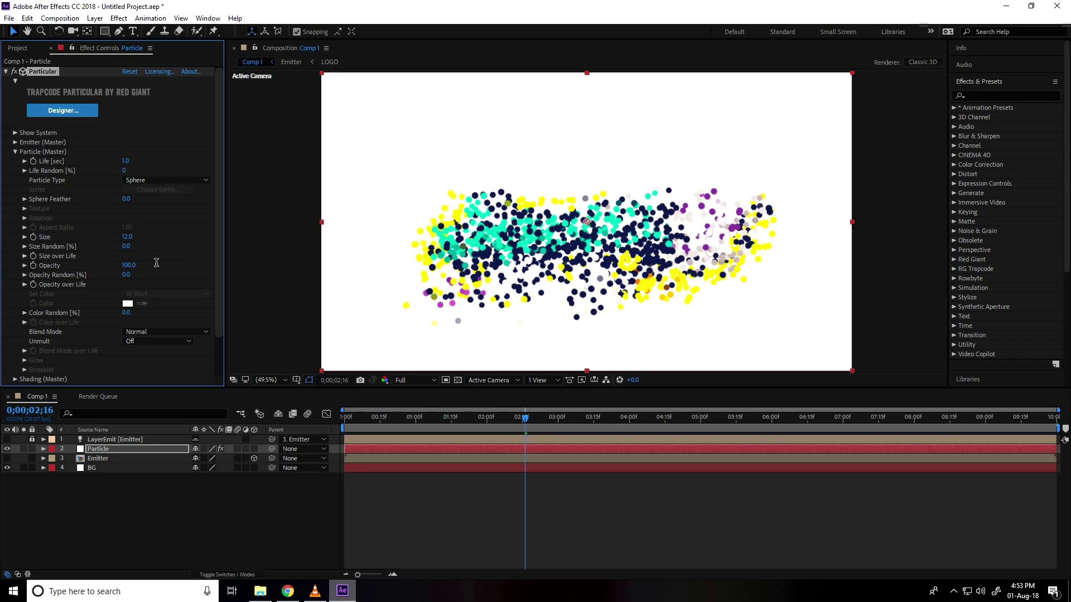
Under Shading, turn Shadowlet for Main and Shadowlet for Aux On
{"action": "left_click", "coordinate": [15, 152]}
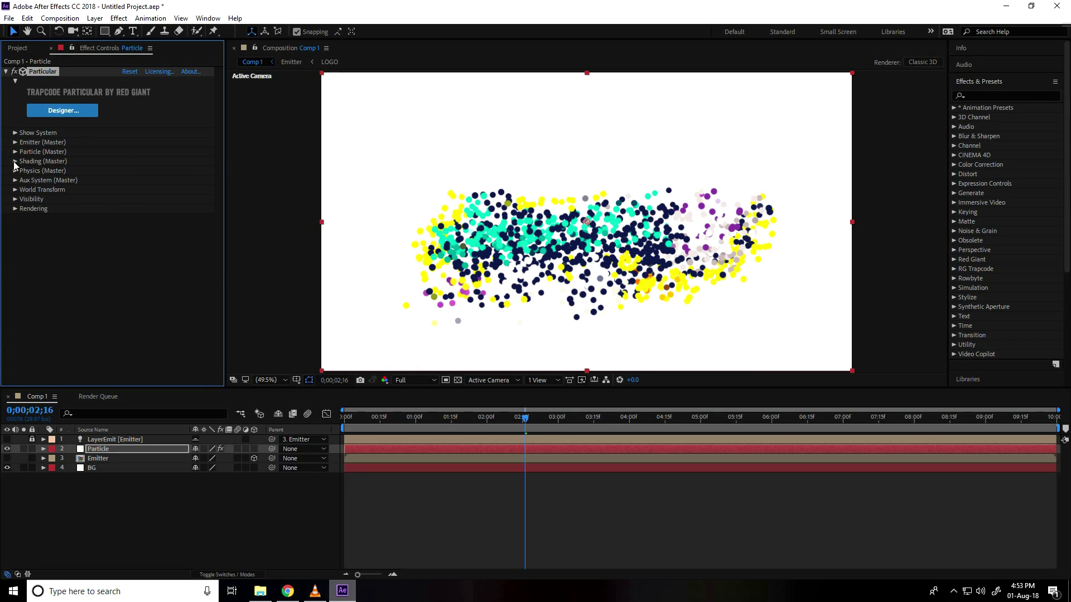
{"action": "left_click", "coordinate": [16, 161]}
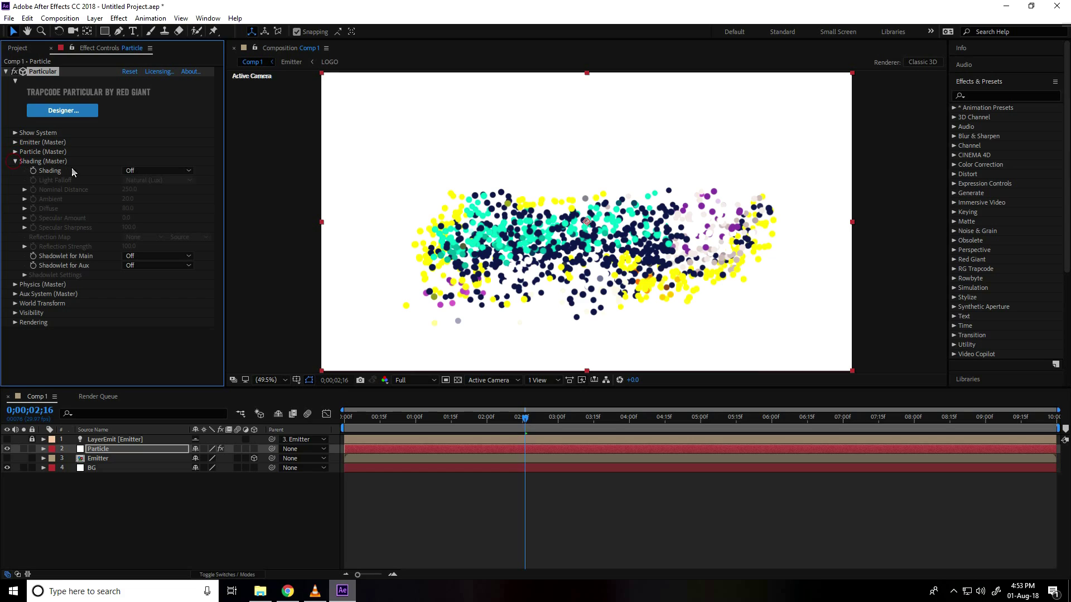
{"action": "left_click", "coordinate": [159, 256]}
{"action": "left_click", "coordinate": [146, 281]}
{"action": "left_click", "coordinate": [149, 265]}
{"action": "left_click", "coordinate": [145, 291]}
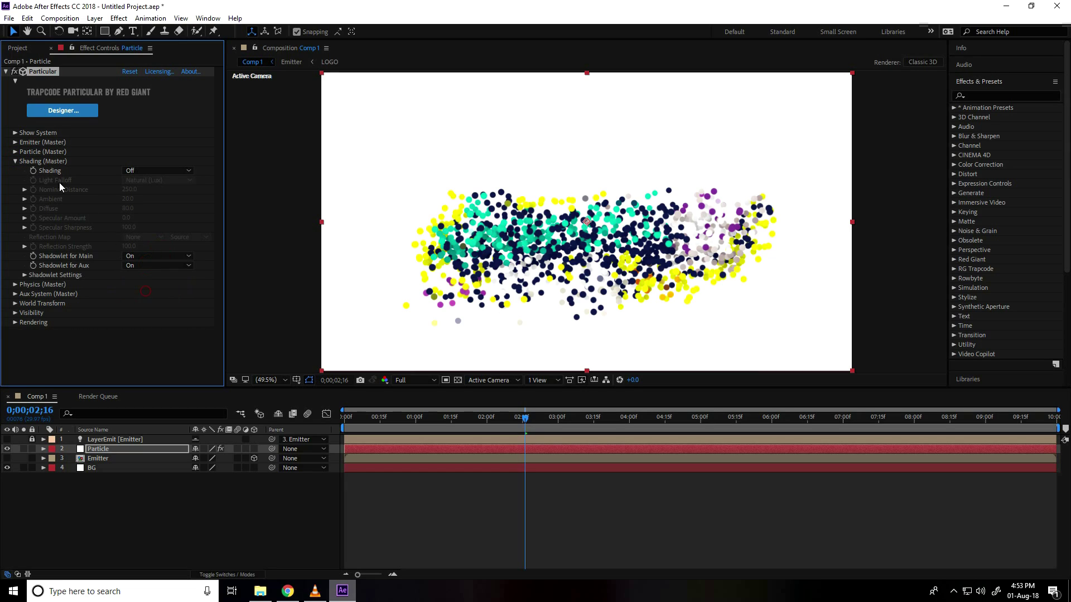
{"action": "left_click", "coordinate": [15, 162]}
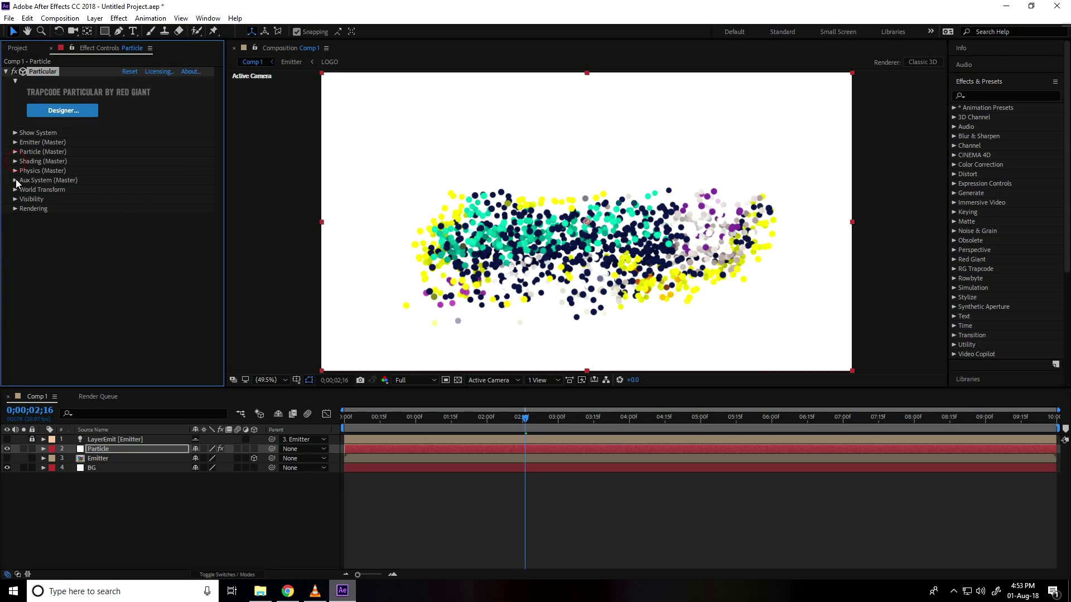
At about 2;29, set the Physics Air Turbulence Field Affect Size to 50
{"action": "left_click", "coordinate": [15, 170]}
{"action": "left_click", "coordinate": [518, 420]}
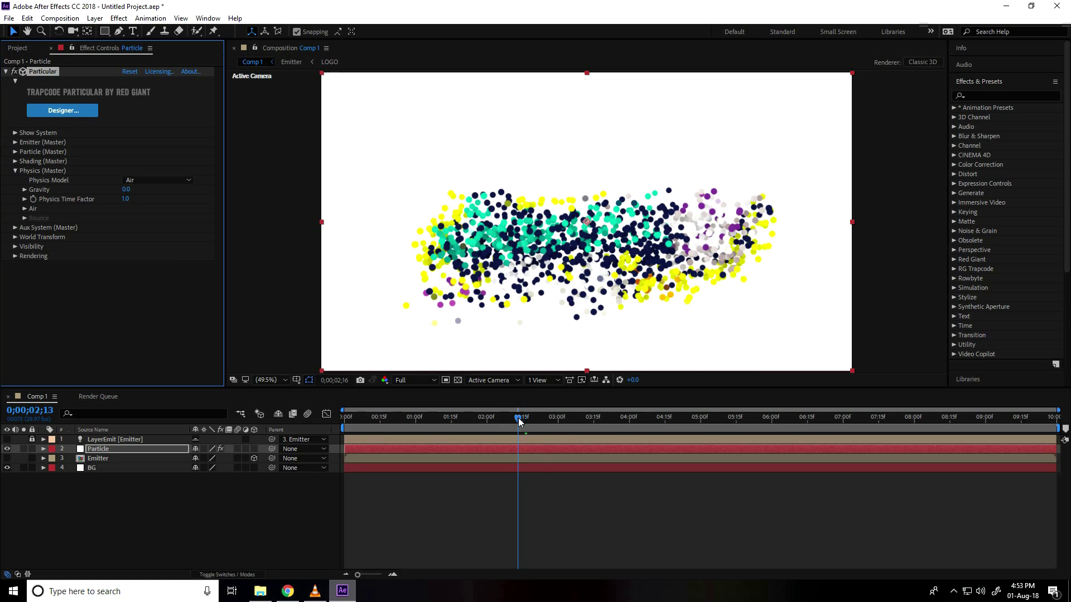
{"action": "left_click_drag", "start_coordinate": [519, 422], "coordinate": [556, 422]}
{"action": "left_click", "coordinate": [24, 210]}
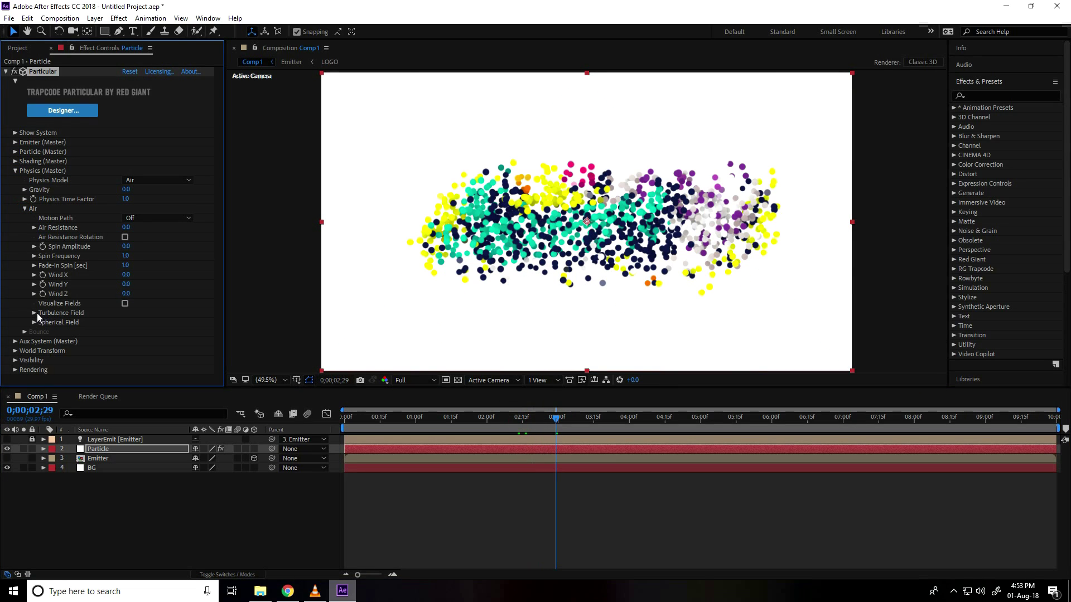
{"action": "left_click", "coordinate": [34, 313]}
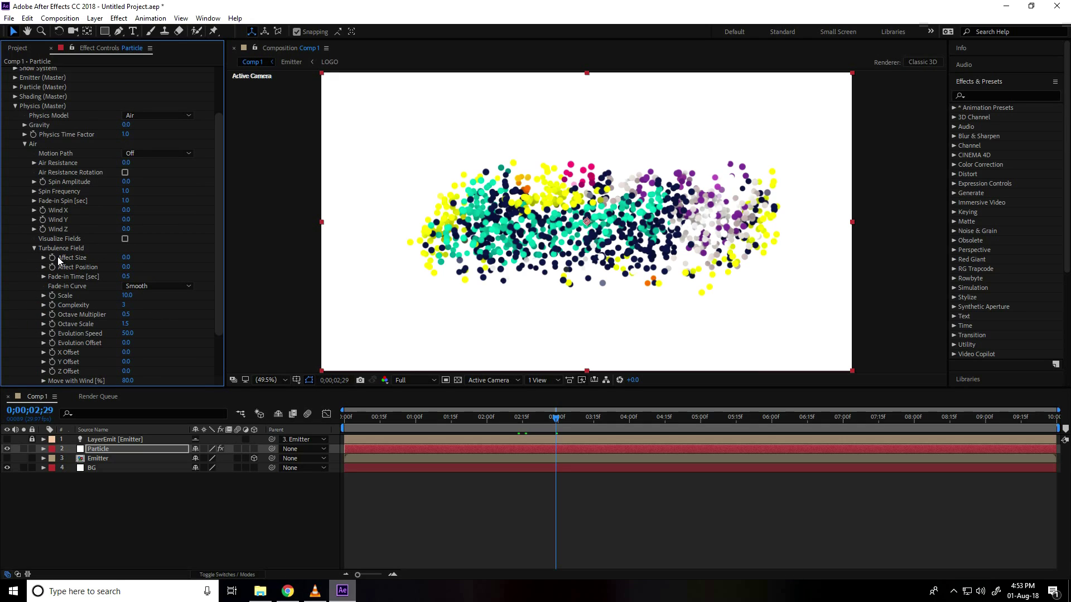
{"action": "left_click", "coordinate": [126, 257]}
{"action": "type", "text": "10"}
{"action": "key", "text": "Return"}
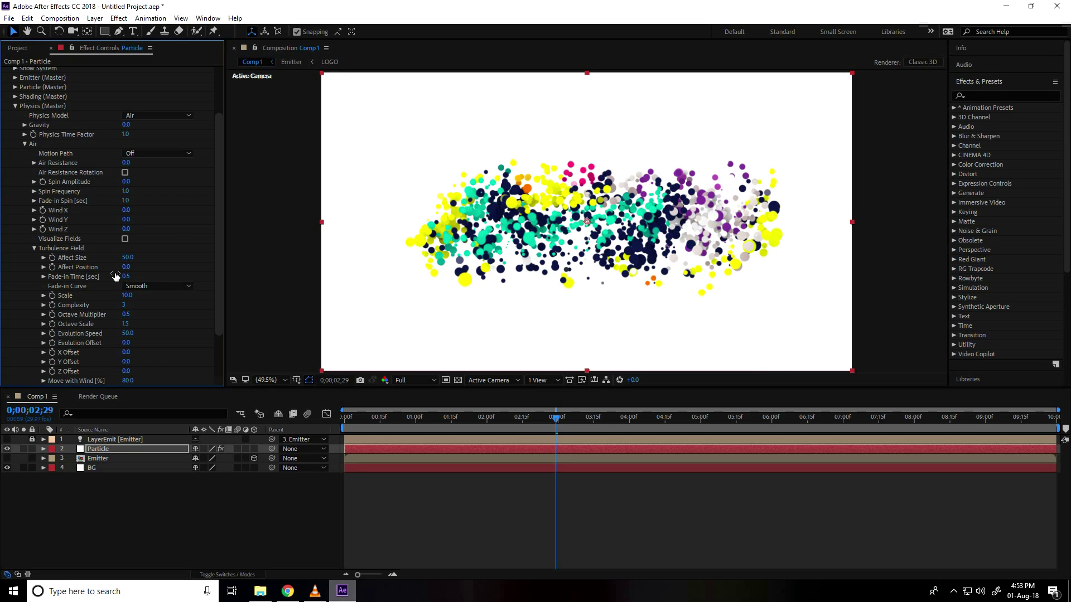
Set turbulence Affect Position to 25 and Scale to 7
{"action": "left_click", "coordinate": [125, 267]}
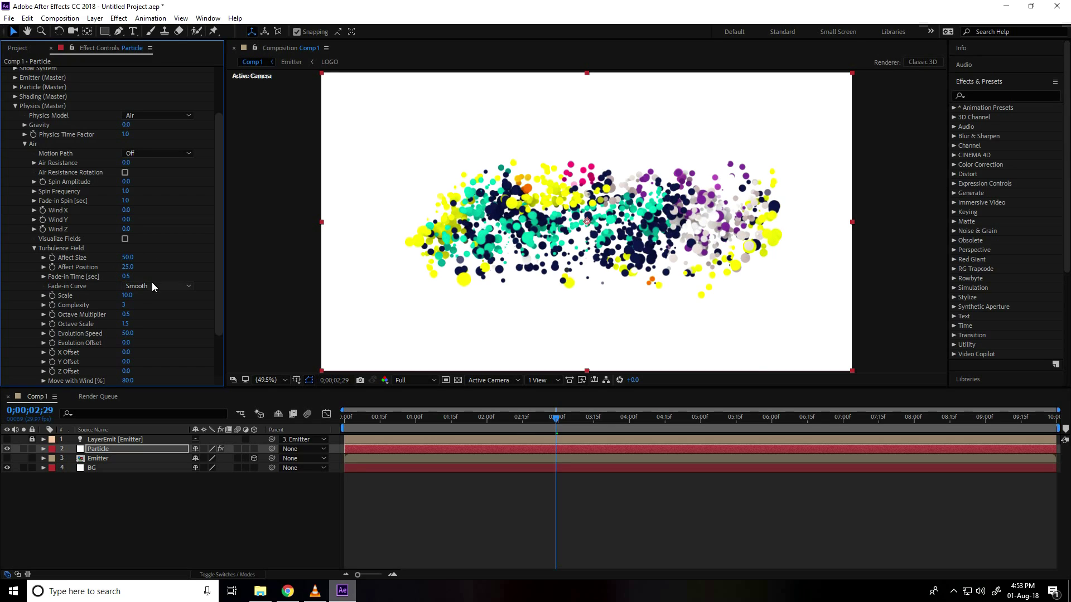
{"action": "left_click", "coordinate": [127, 296]}
{"action": "type", "text": "7"}
{"action": "key", "text": "Return"}
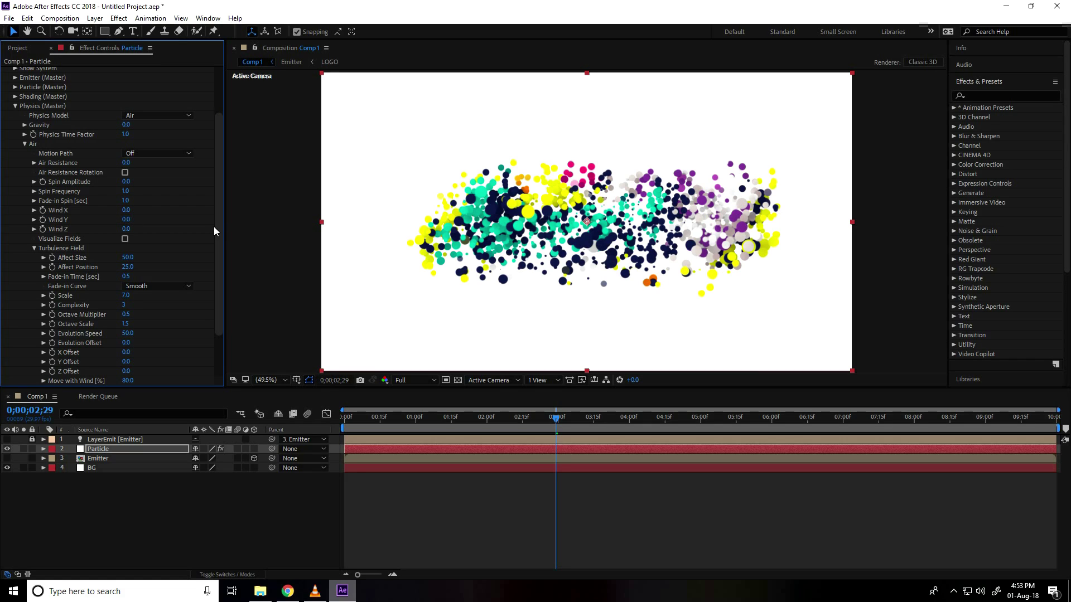
{"action": "left_click_drag", "start_coordinate": [221, 226], "coordinate": [220, 152]}
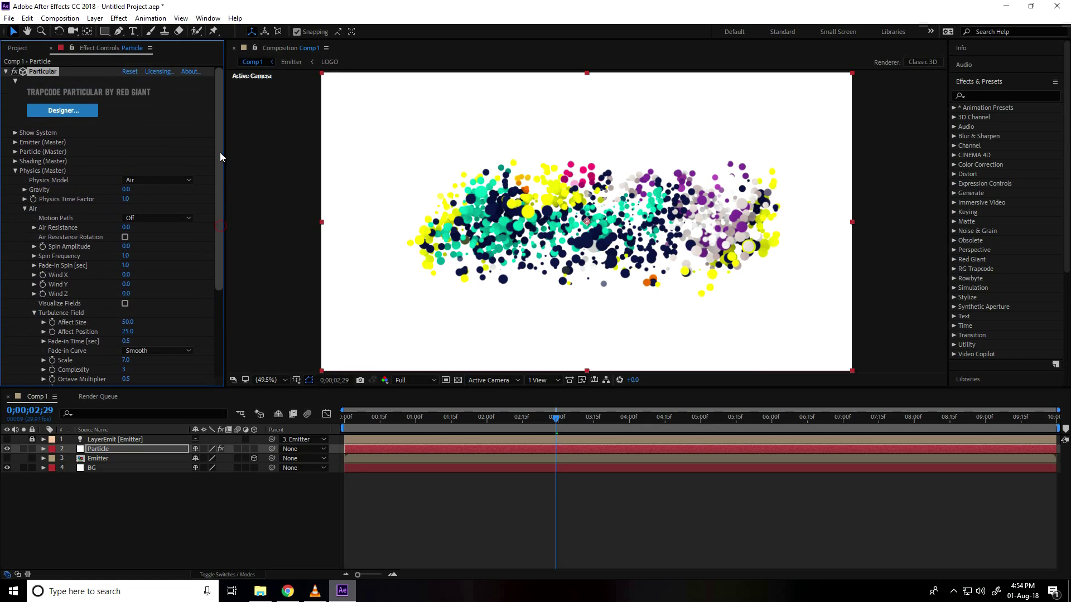
Change Emitter (Master) particles per second from 10000 to 30000
{"action": "left_click", "coordinate": [15, 143]}
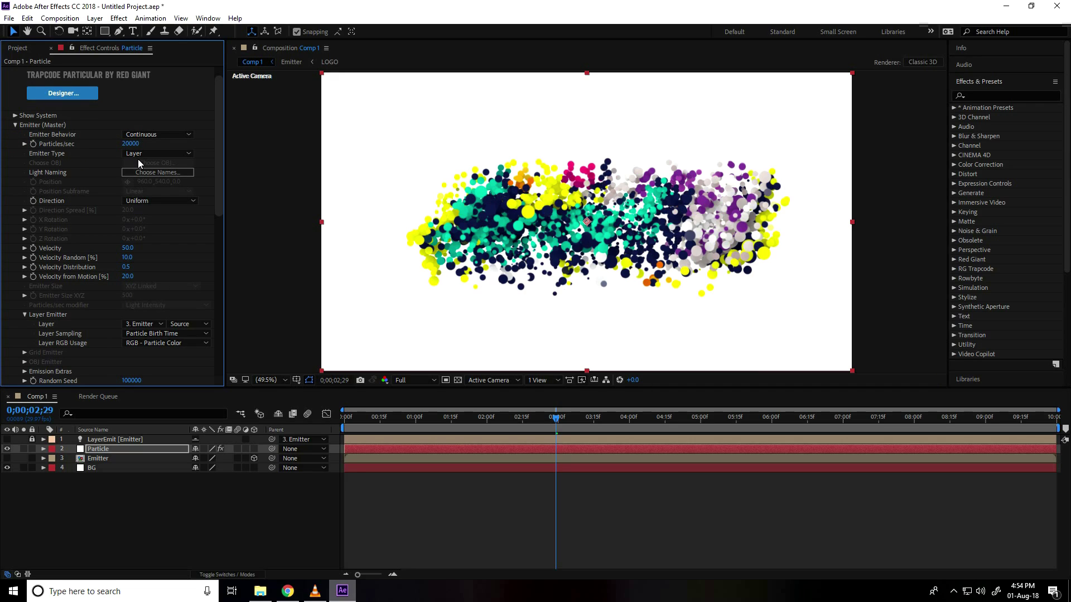
{"action": "left_click", "coordinate": [131, 144]}
{"action": "type", "text": "30000"}
{"action": "key", "text": "Return"}
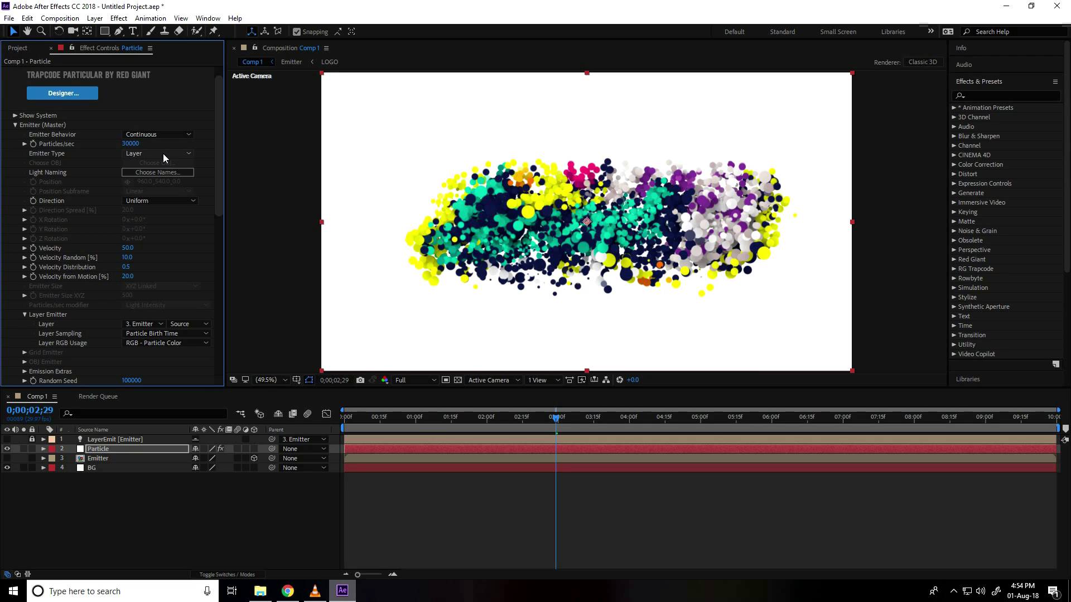
{"action": "left_click", "coordinate": [15, 125]}
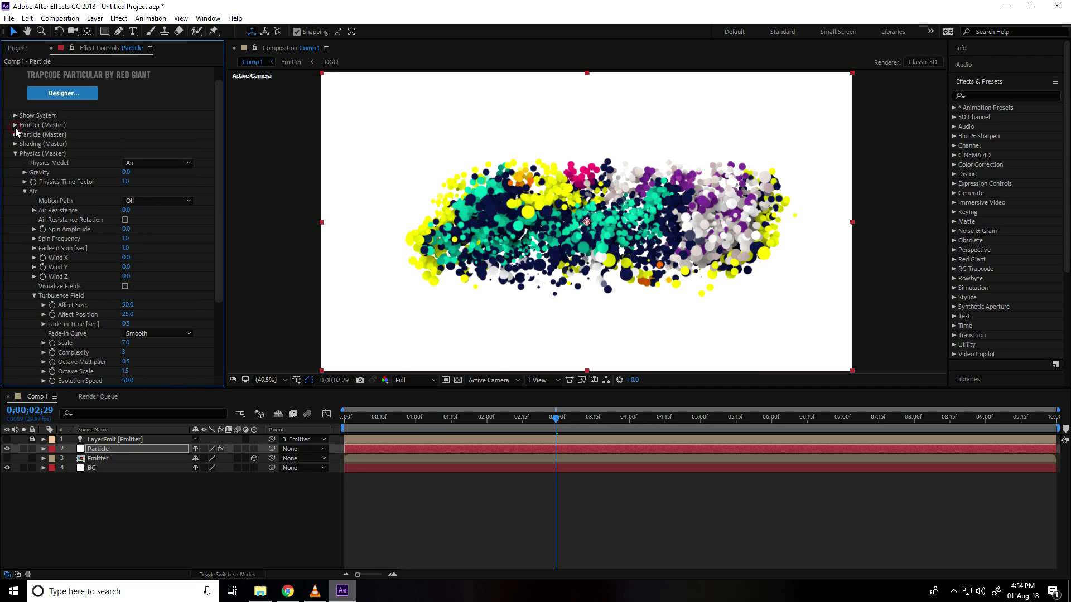
{"action": "left_click_drag", "start_coordinate": [215, 182], "coordinate": [220, 252]}
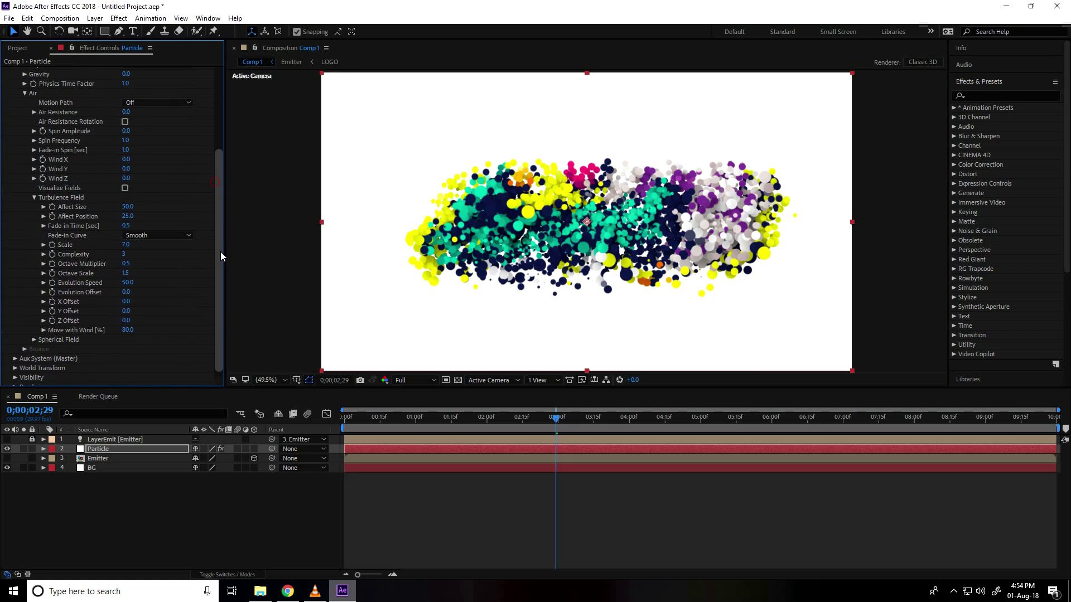
Set the Aux System to emit continuously at 50 particles per second
{"action": "scroll", "coordinate": [35, 131], "scroll_direction": "up", "scroll_amount": 3}
{"action": "left_click", "coordinate": [16, 118]}
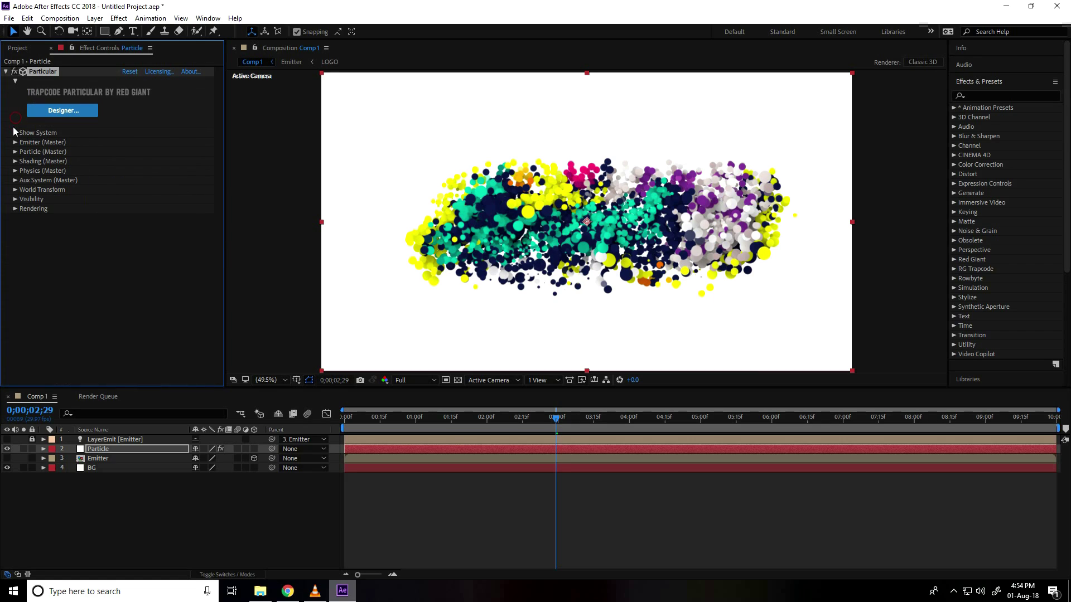
{"action": "left_click", "coordinate": [16, 180]}
{"action": "scroll", "coordinate": [21, 184], "scroll_direction": "down", "scroll_amount": 3}
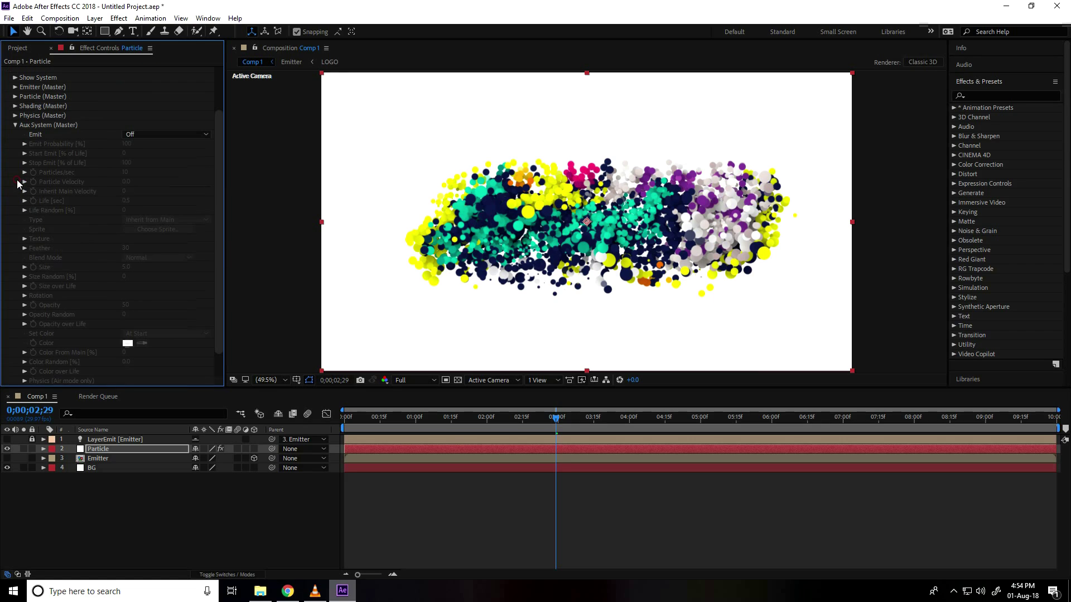
{"action": "left_click", "coordinate": [139, 135]}
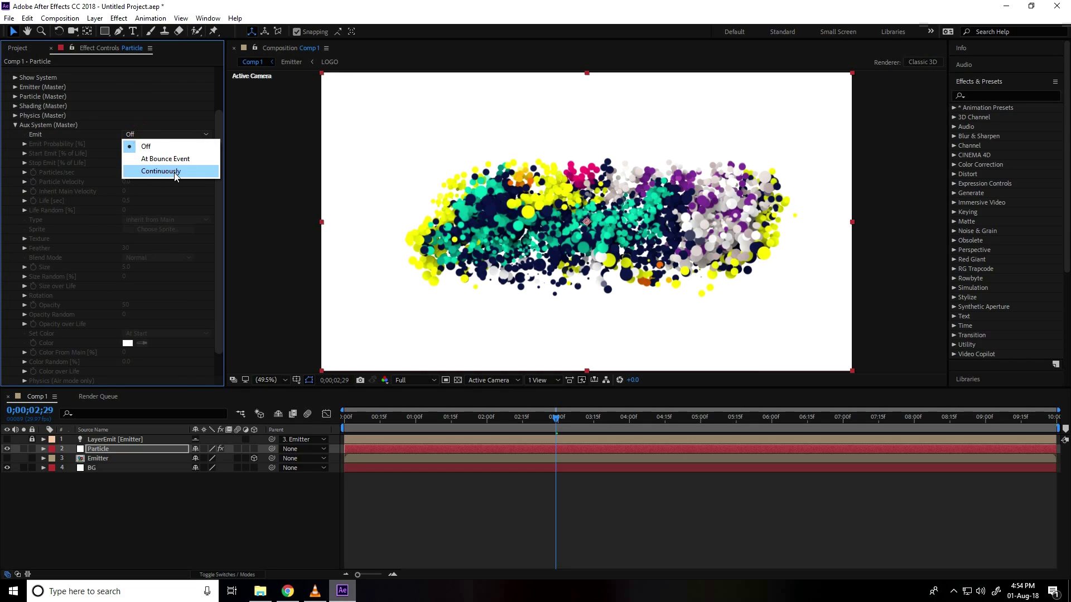
{"action": "left_click", "coordinate": [174, 172]}
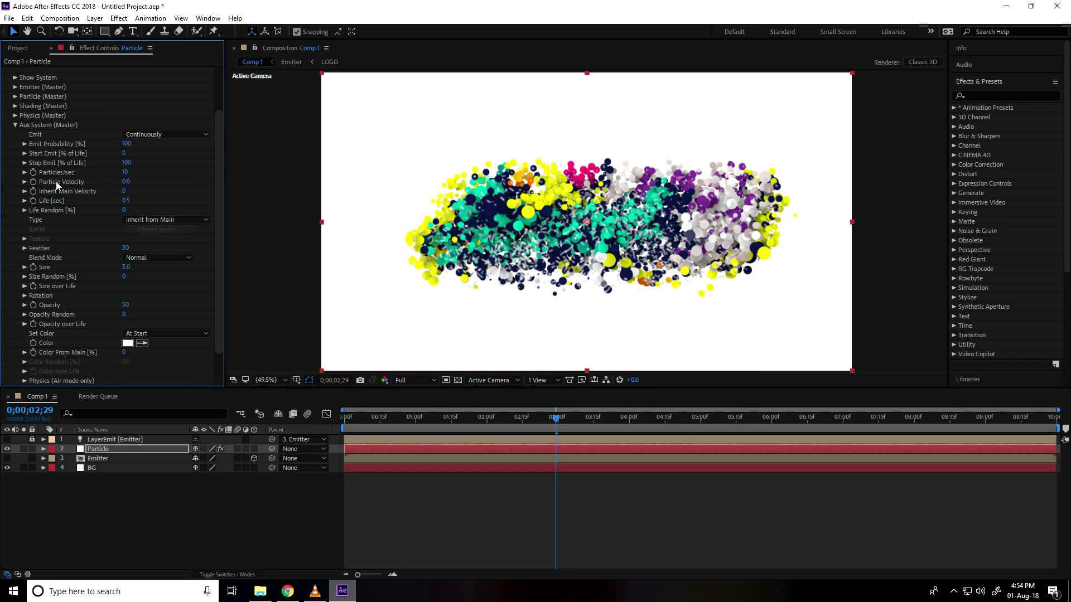
{"action": "left_click", "coordinate": [126, 172]}
{"action": "type", "text": "50"}
{"action": "key", "text": "Return"}
Give aux particles velocity 30, feather 0 and 100% Color From Main
{"action": "left_click", "coordinate": [130, 181]}
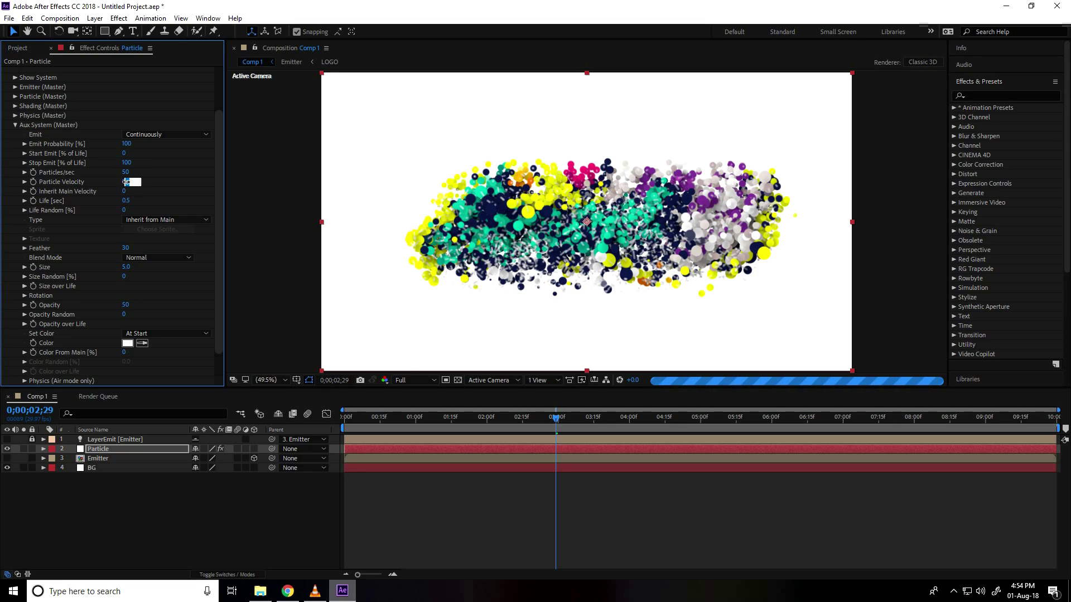
{"action": "type", "text": "30"}
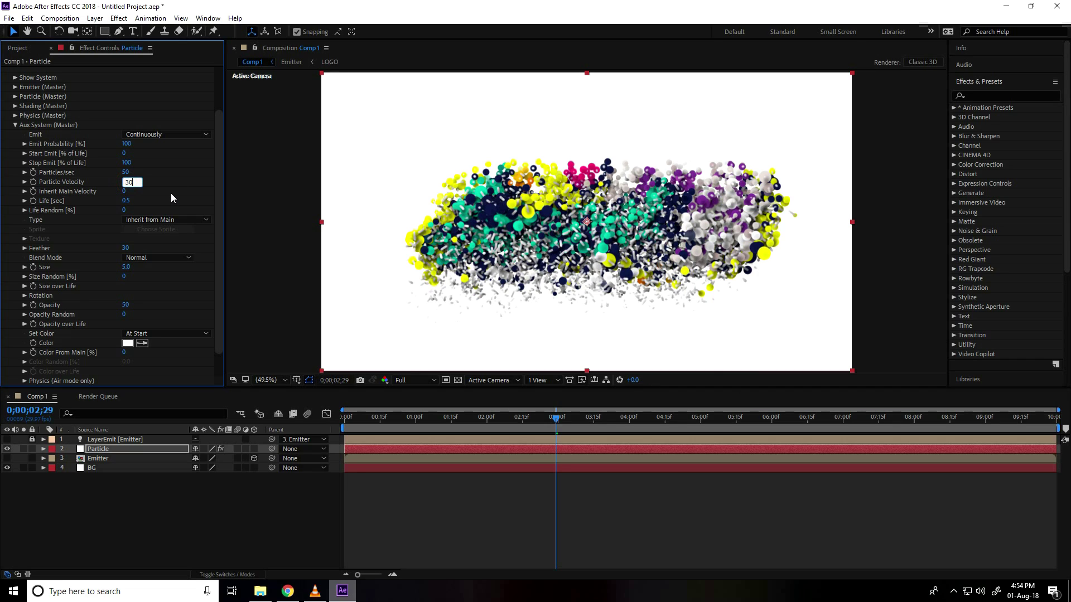
{"action": "key", "text": "Return"}
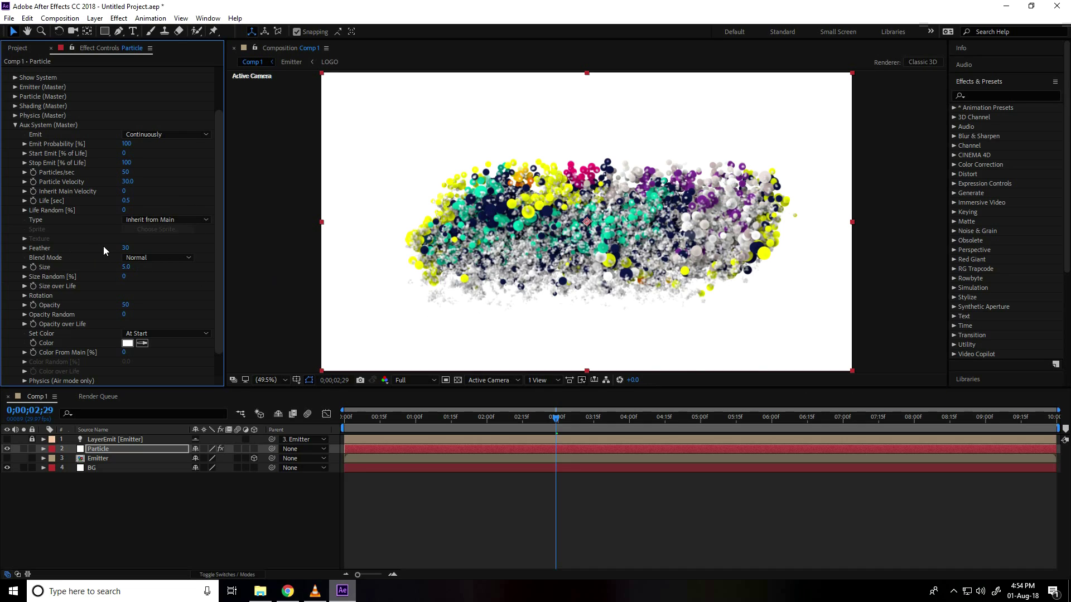
{"action": "left_click", "coordinate": [128, 247]}
{"action": "type", "text": "0."}
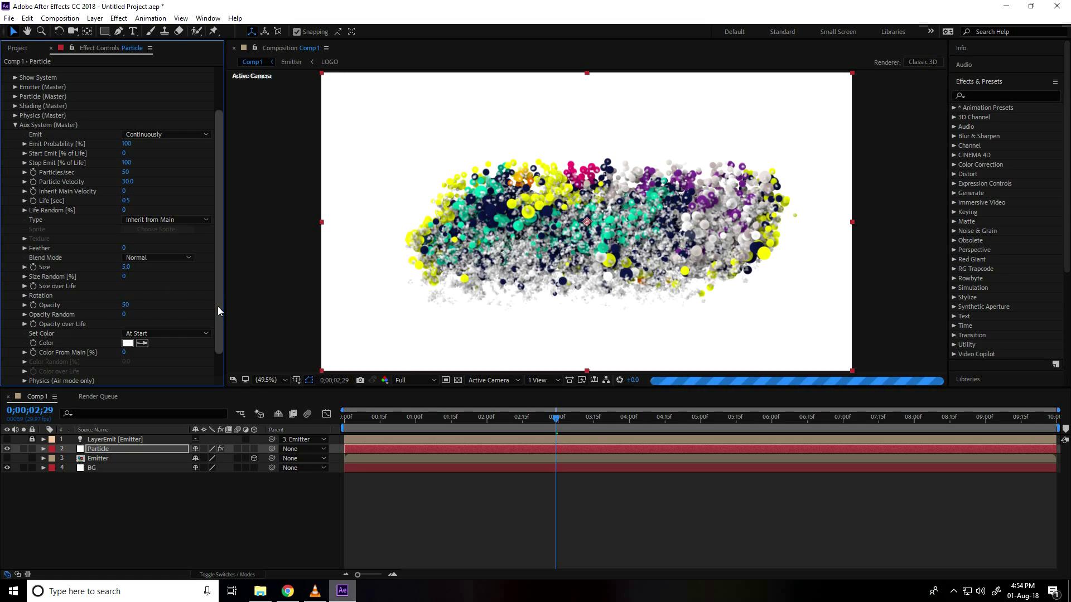
{"action": "left_click_drag", "start_coordinate": [218, 306], "coordinate": [217, 329]}
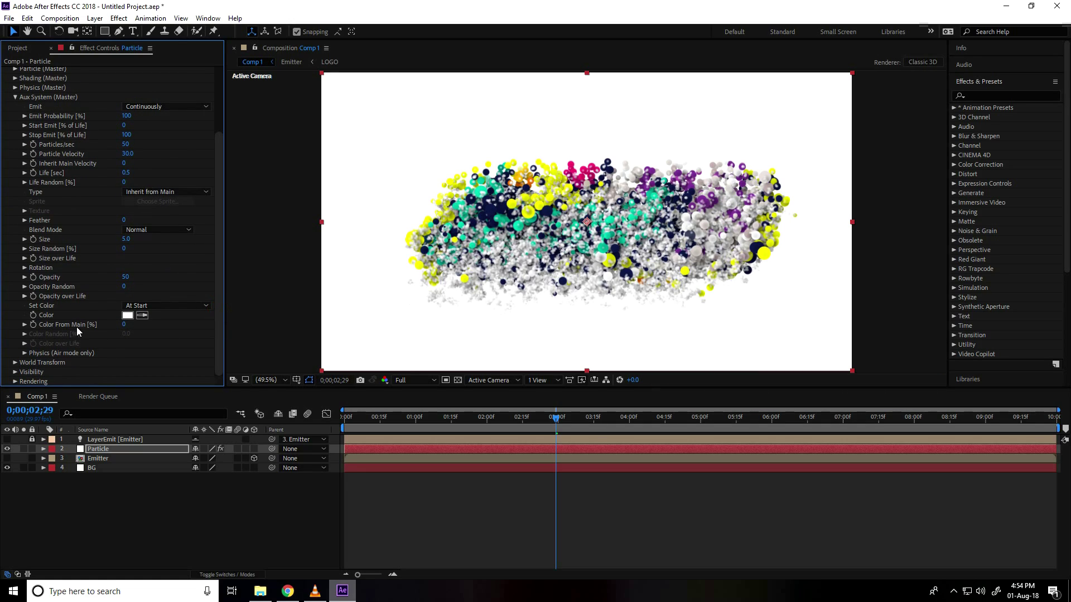
{"action": "left_click_drag", "start_coordinate": [124, 324], "coordinate": [142, 324]}
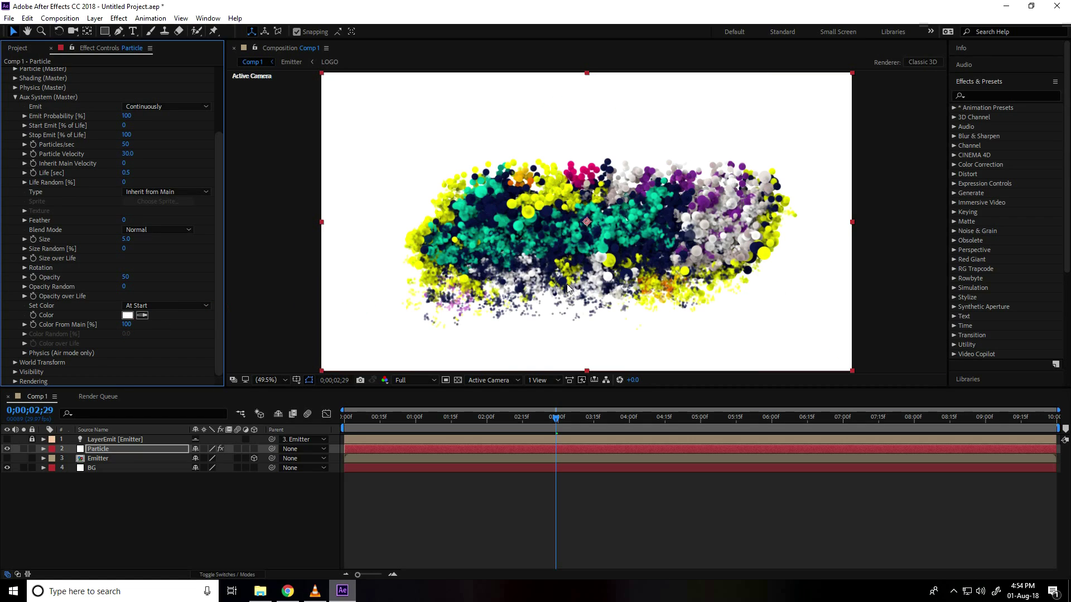
Set Turbulence Position to 100 under the Aux System's Physics (Air mode only)
{"action": "left_click", "coordinate": [25, 353]}
{"action": "scroll", "coordinate": [219, 338], "scroll_direction": "down", "scroll_amount": 2}
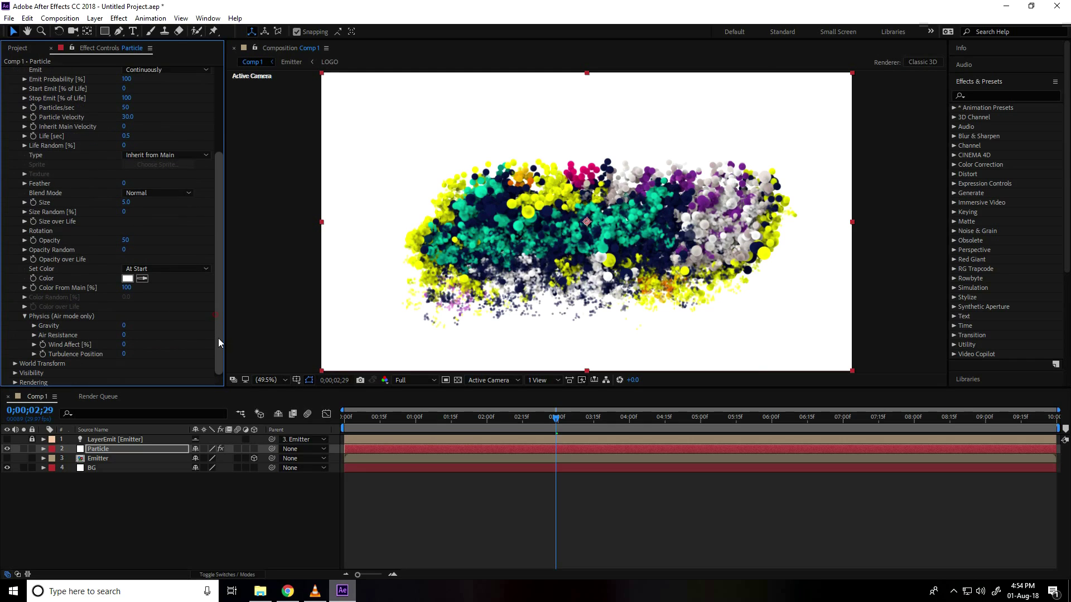
{"action": "left_click", "coordinate": [124, 353]}
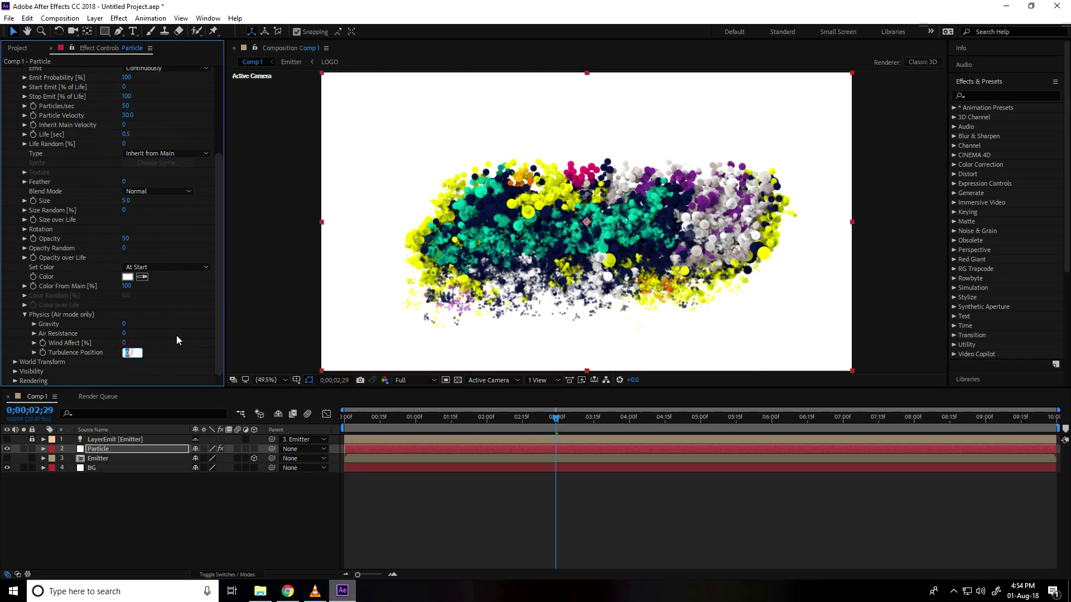
{"action": "type", "text": "100"}
{"action": "key", "text": "Return"}
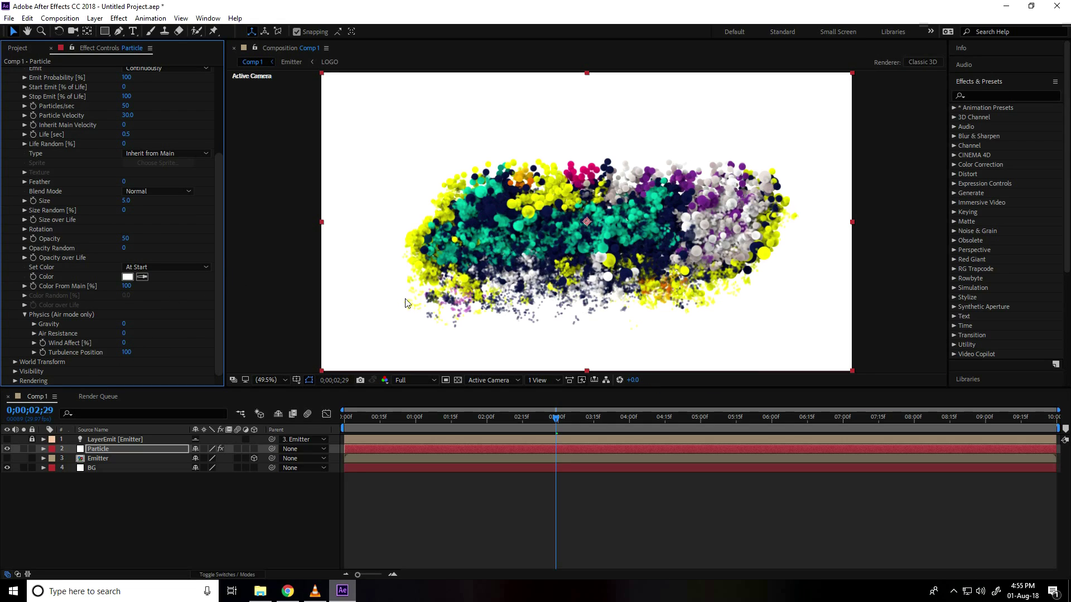
Search 'shar', drop Sharpen onto the Particle layer and set Sharpen Amount to 100
{"action": "left_click", "coordinate": [988, 96]}
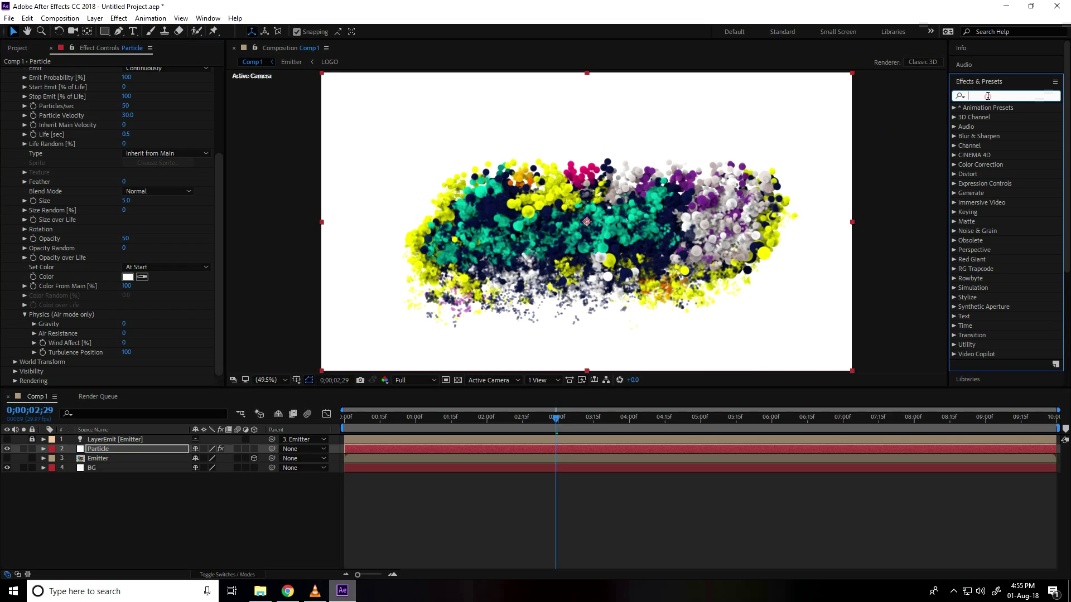
{"action": "type", "text": "shar"}
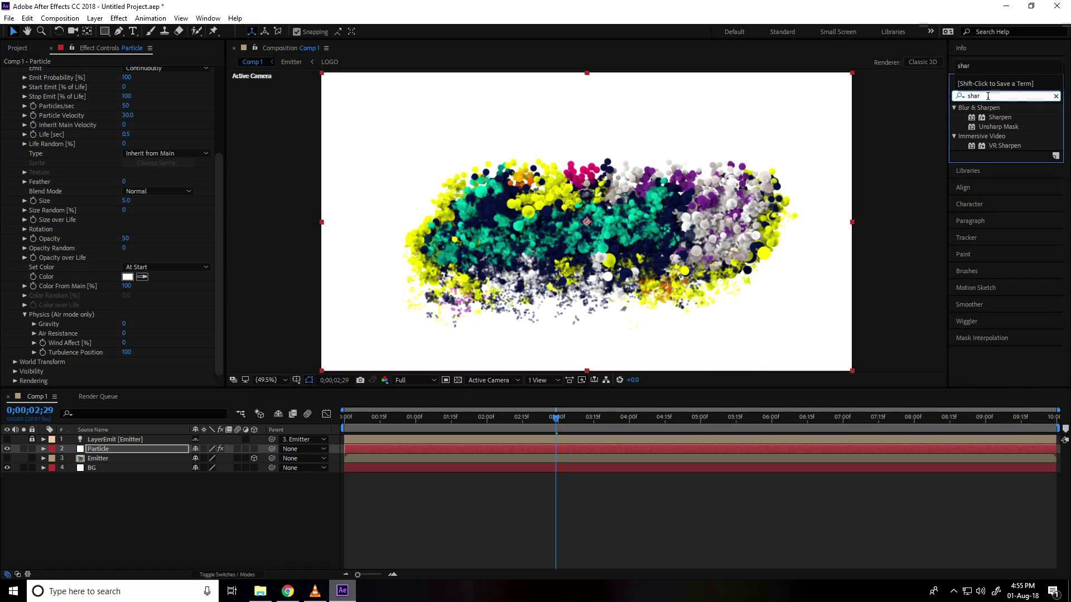
{"action": "left_click_drag", "start_coordinate": [1000, 117], "coordinate": [133, 447]}
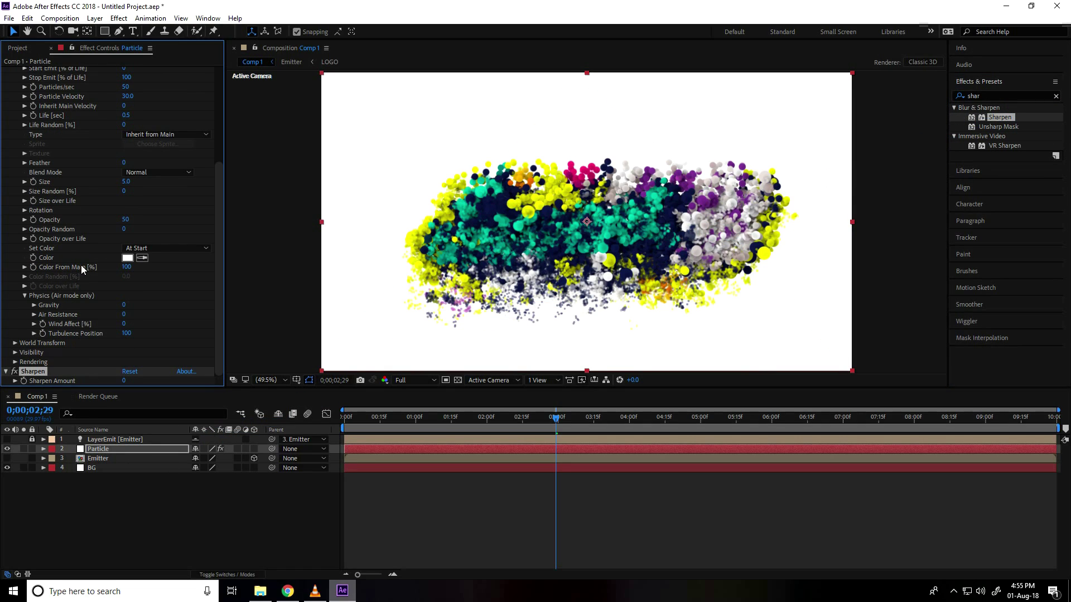
{"action": "left_click", "coordinate": [124, 380]}
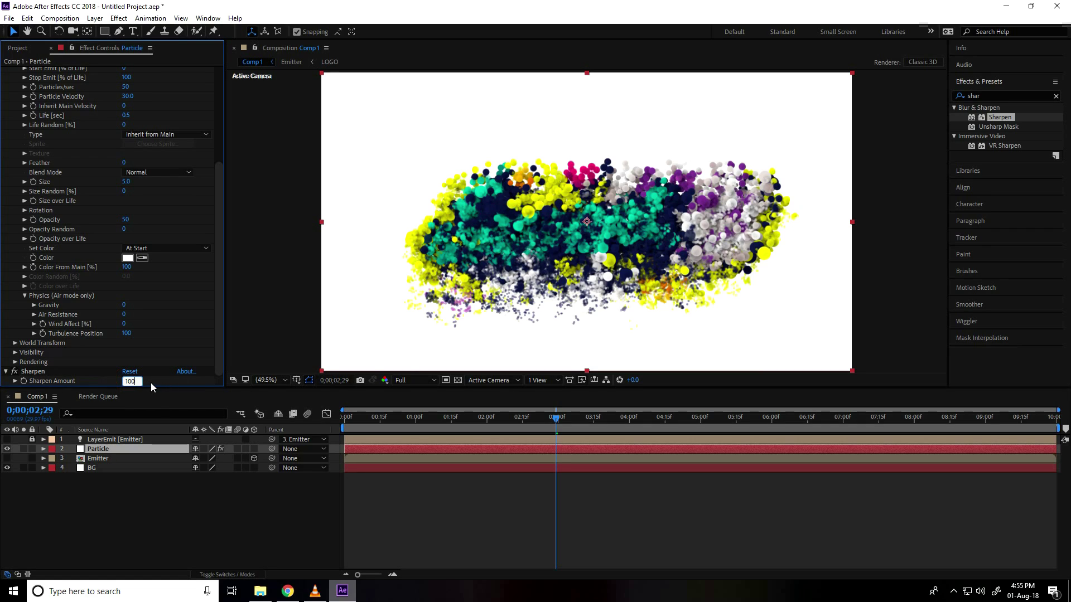
{"action": "type", "text": "100"}
{"action": "key", "text": "Return"}
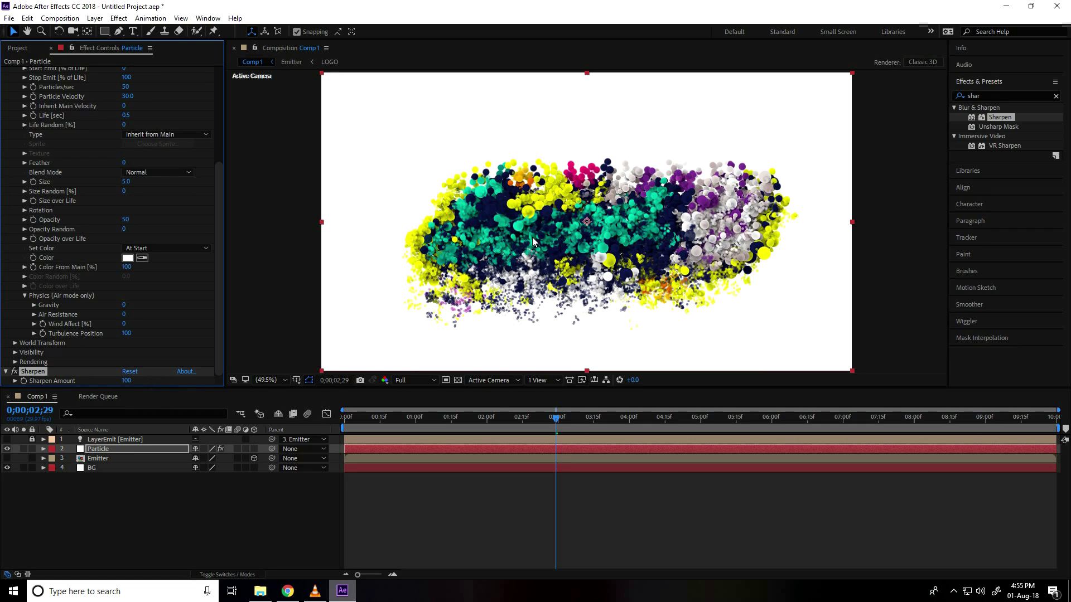
{"action": "scroll", "coordinate": [136, 186], "scroll_direction": "up", "scroll_amount": 2}
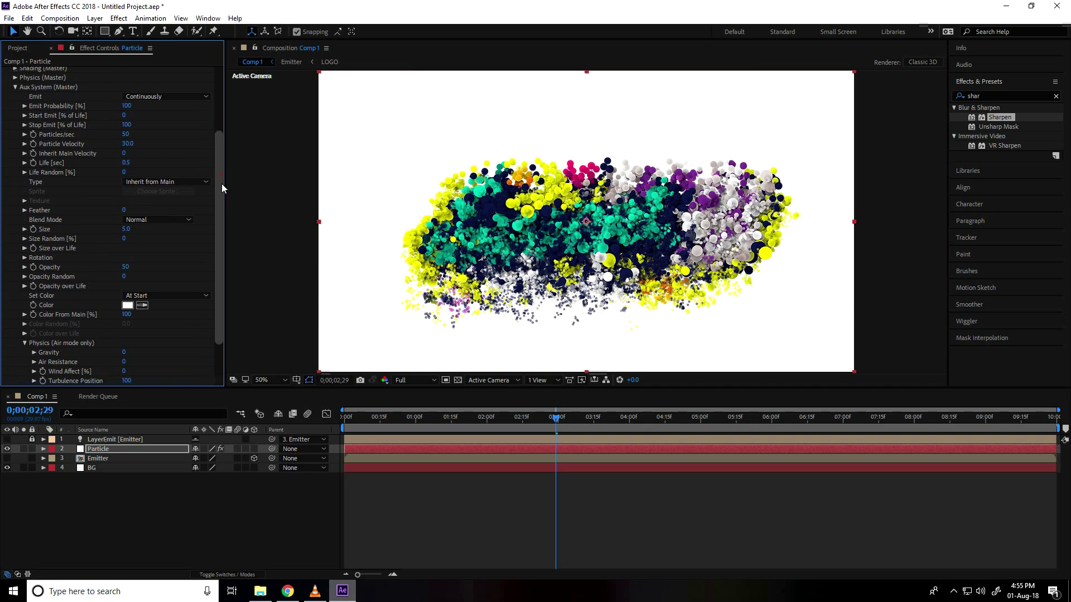
{"action": "scroll", "coordinate": [222, 183], "scroll_direction": "down", "scroll_amount": 2}
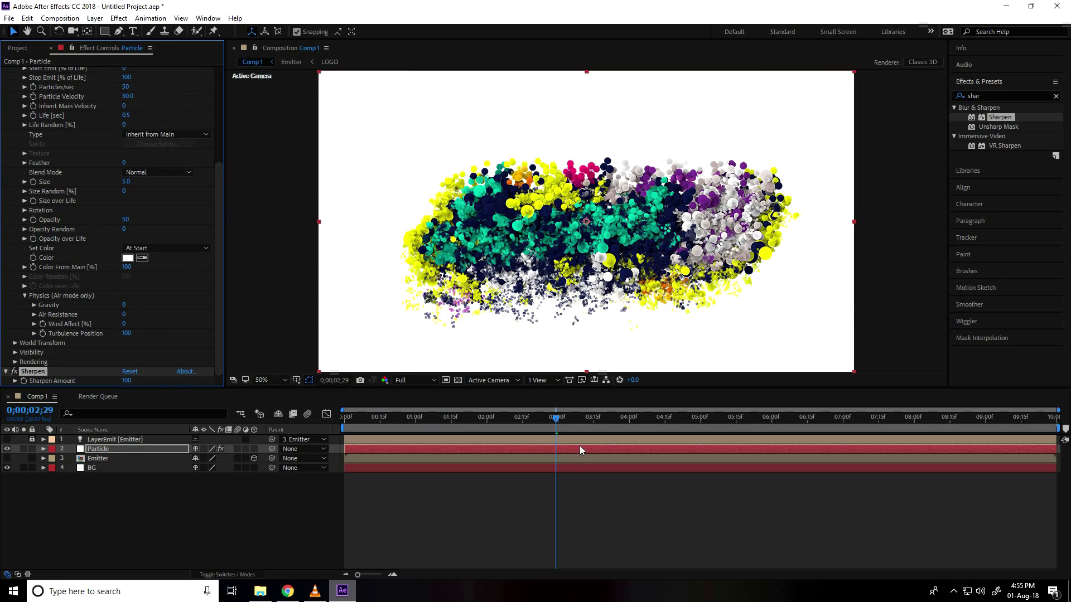
At the first frame, expand World Transform and keyframe Y Rotation W at -2 revolutions
{"action": "left_click_drag", "start_coordinate": [556, 419], "coordinate": [332, 437]}
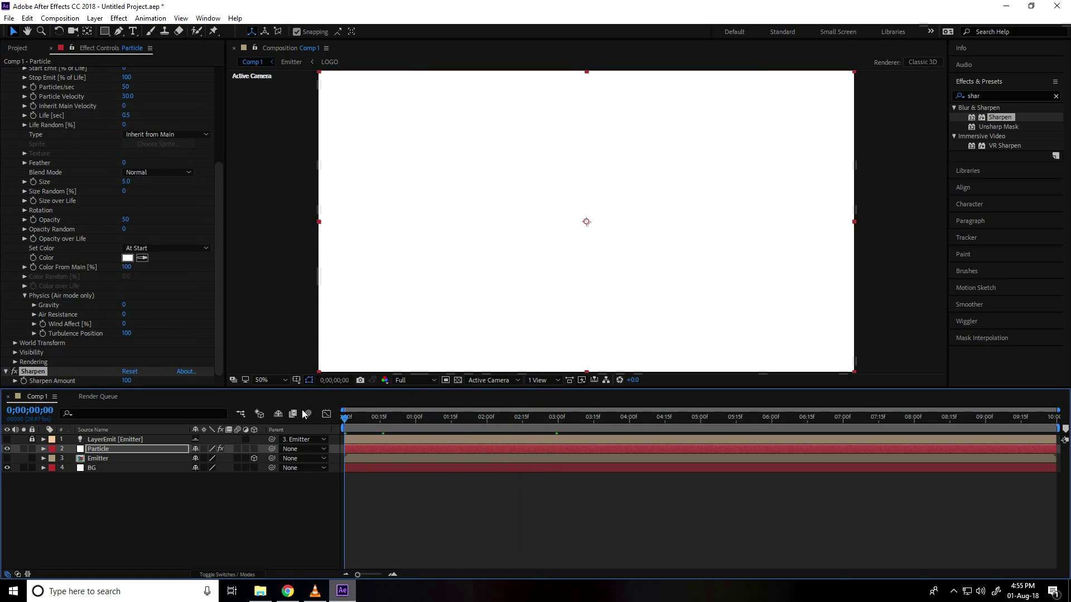
{"action": "scroll", "coordinate": [29, 223], "scroll_direction": "up", "scroll_amount": 1}
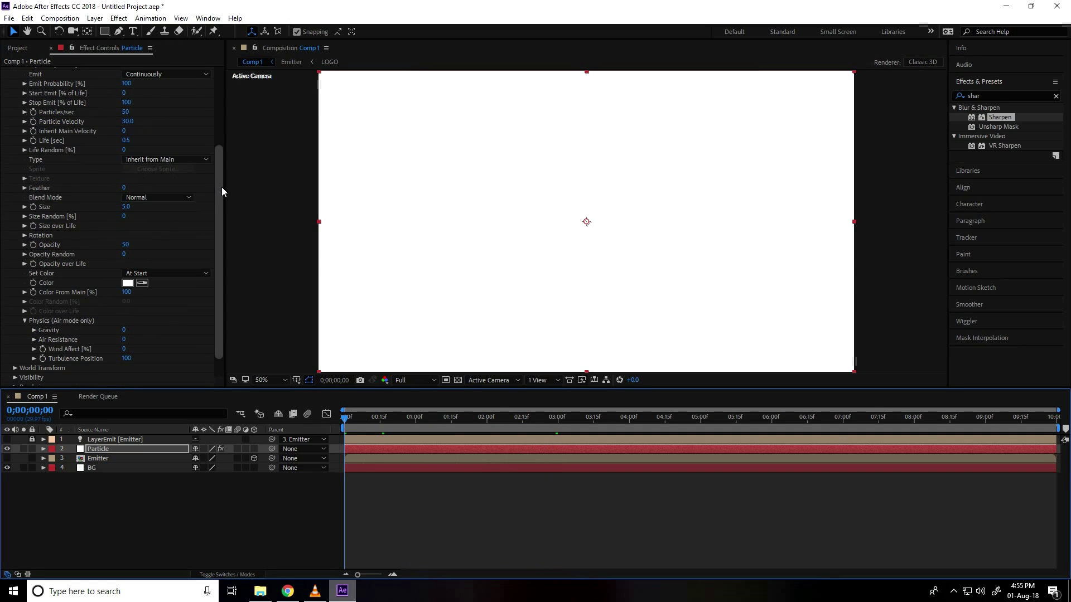
{"action": "left_click_drag", "start_coordinate": [222, 187], "coordinate": [220, 132]}
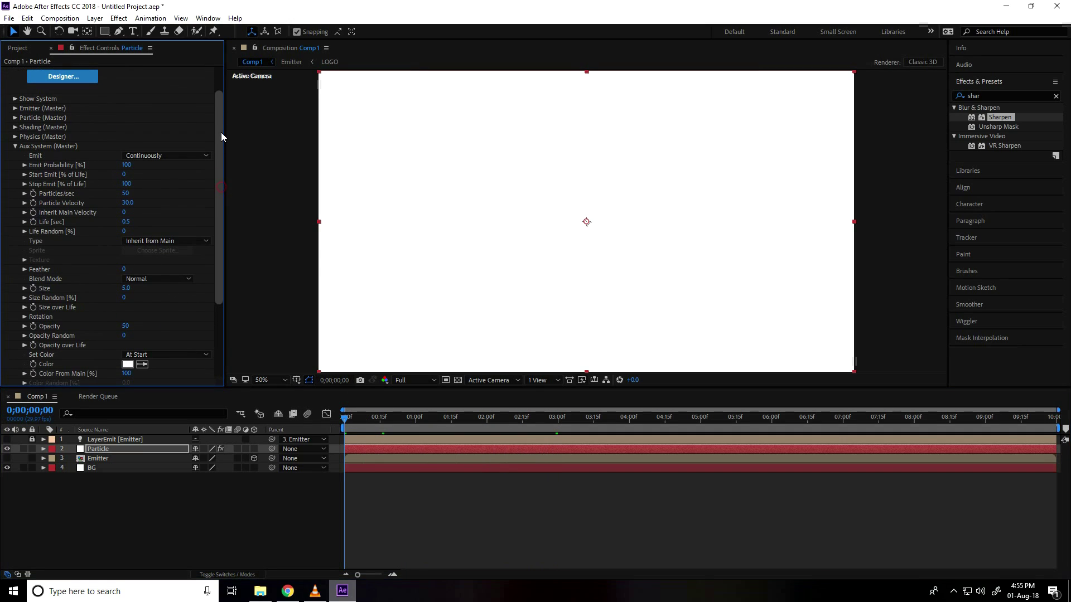
{"action": "left_click", "coordinate": [15, 146]}
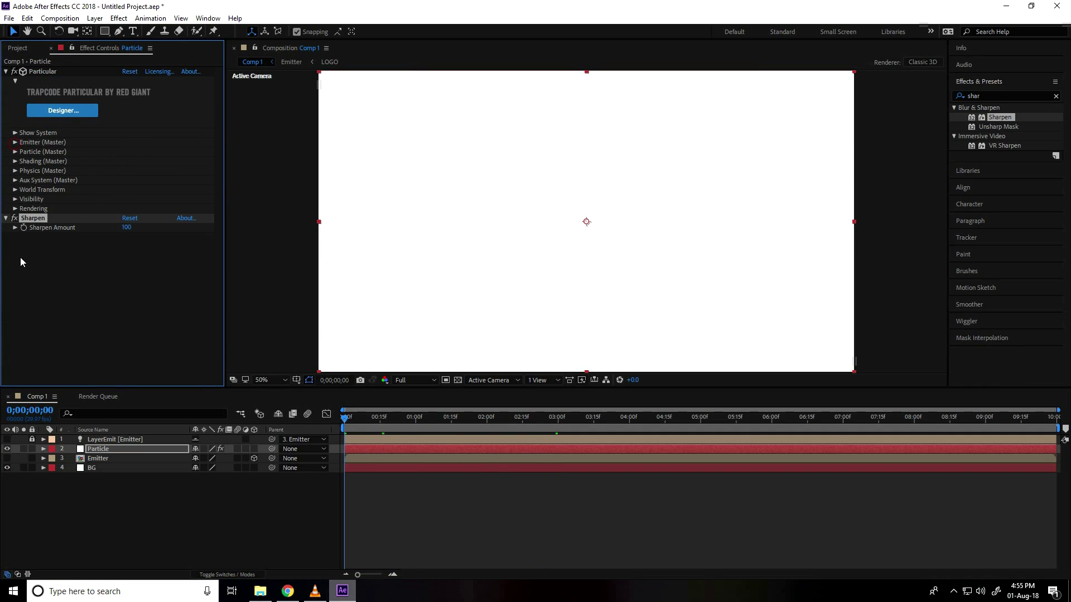
{"action": "left_click", "coordinate": [15, 189]}
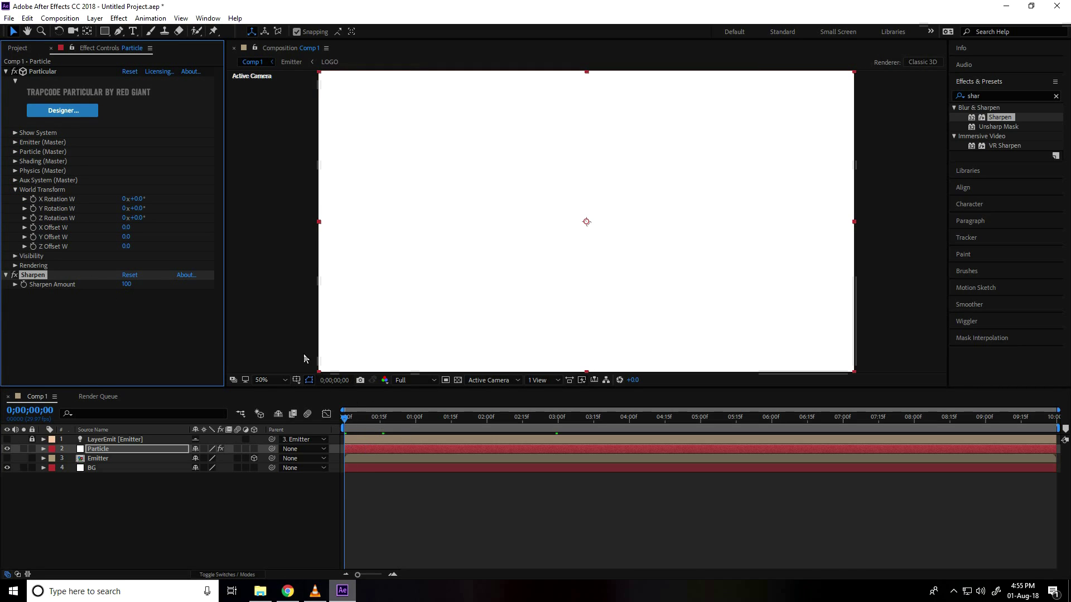
{"action": "left_click", "coordinate": [32, 209]}
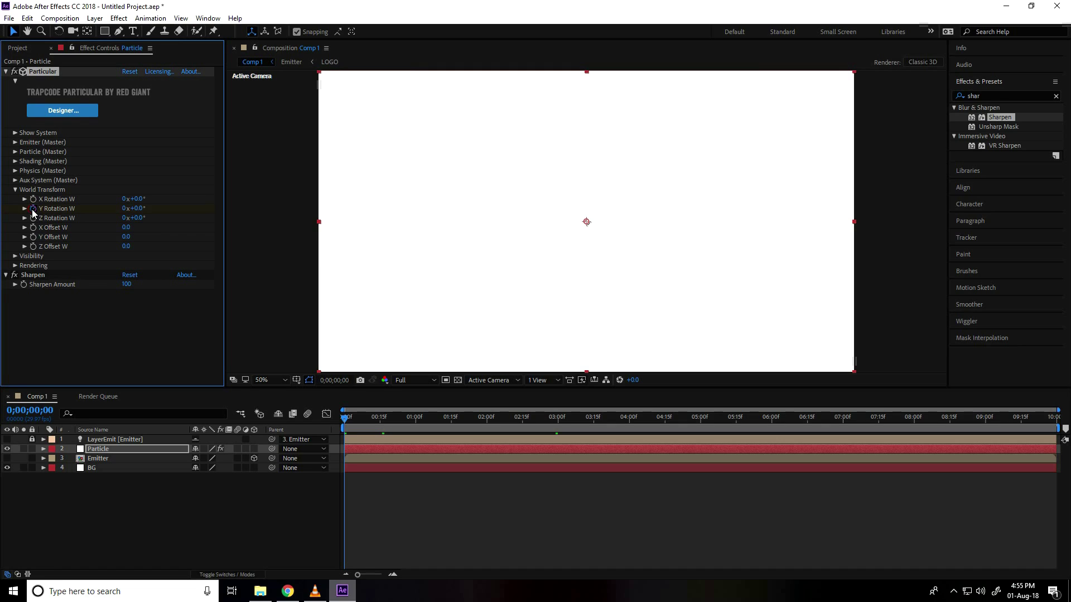
{"action": "left_click", "coordinate": [124, 211]}
{"action": "type", "text": "-2"}
{"action": "key", "text": "Return"}
At 2;15, set Y Rotation W revolutions to 0, then return to the first frame
{"action": "left_click_drag", "start_coordinate": [345, 418], "coordinate": [523, 435]}
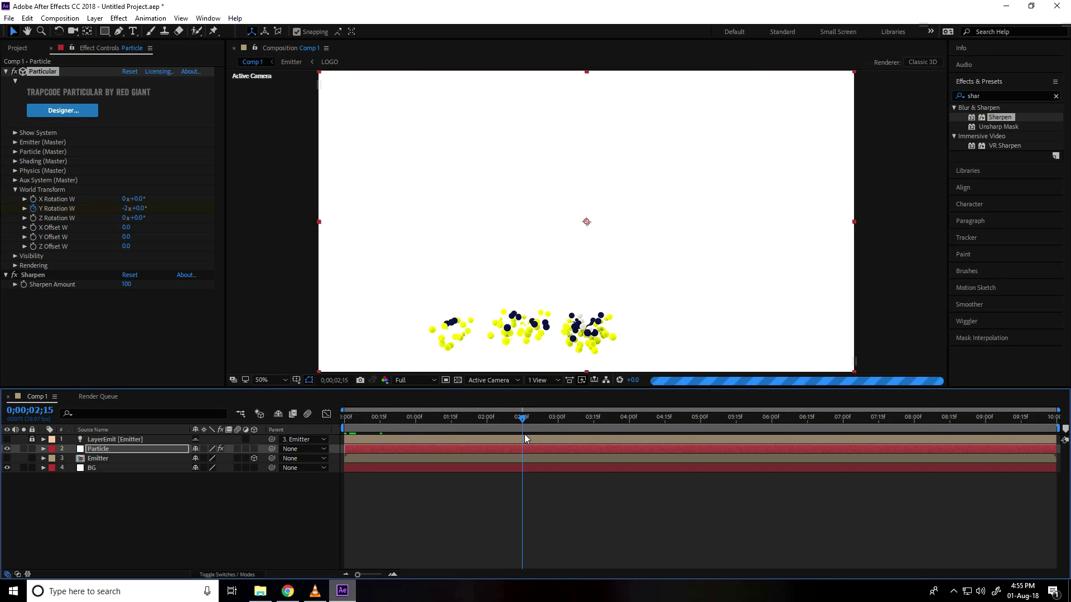
{"action": "left_click", "coordinate": [126, 208]}
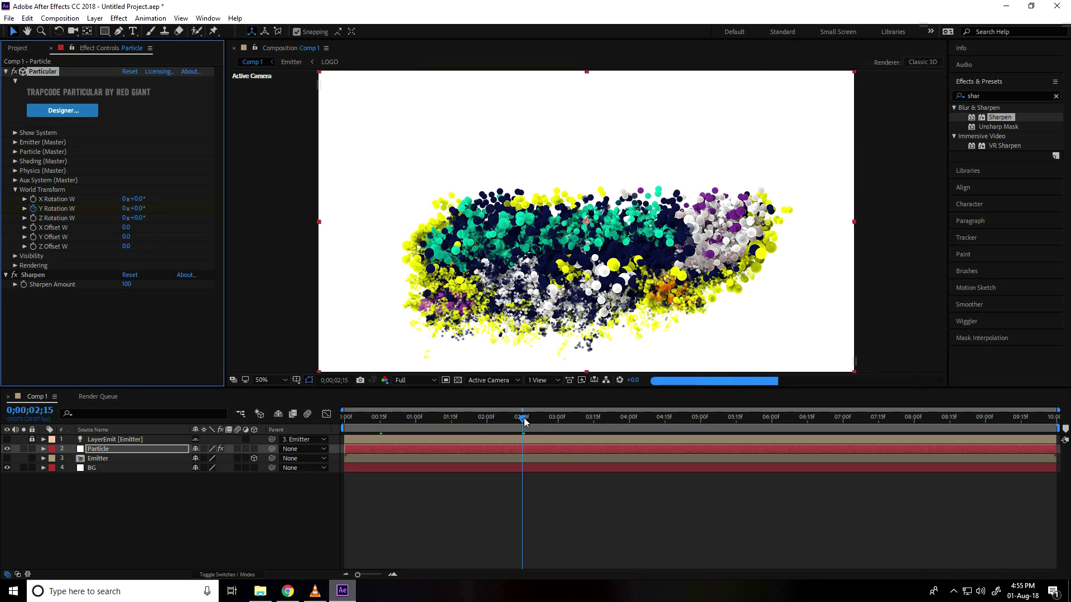
{"action": "left_click", "coordinate": [348, 419]}
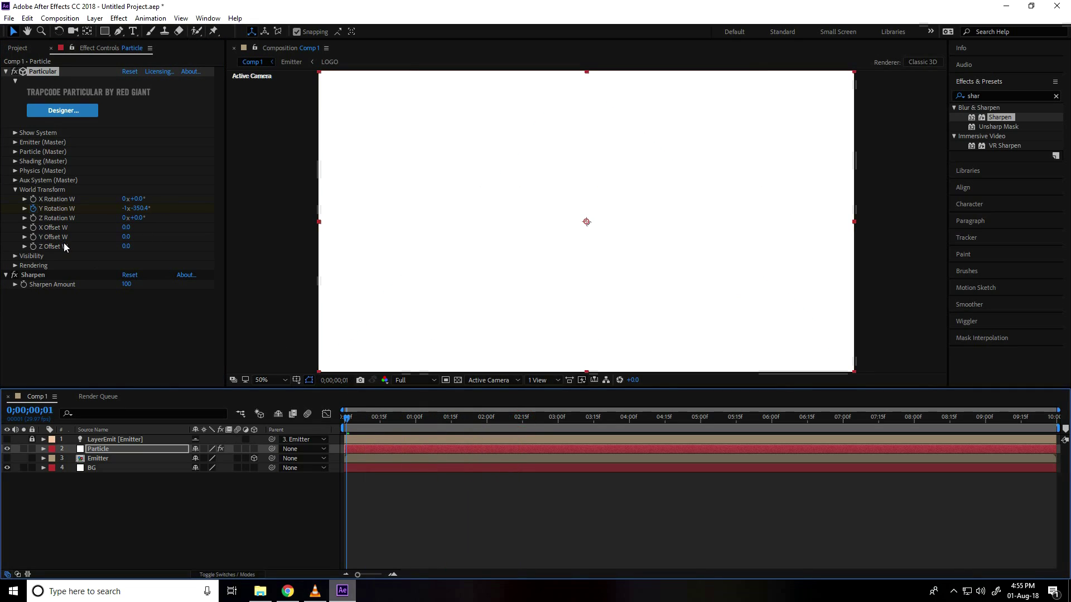
{"action": "left_click_drag", "start_coordinate": [347, 419], "coordinate": [329, 416]}
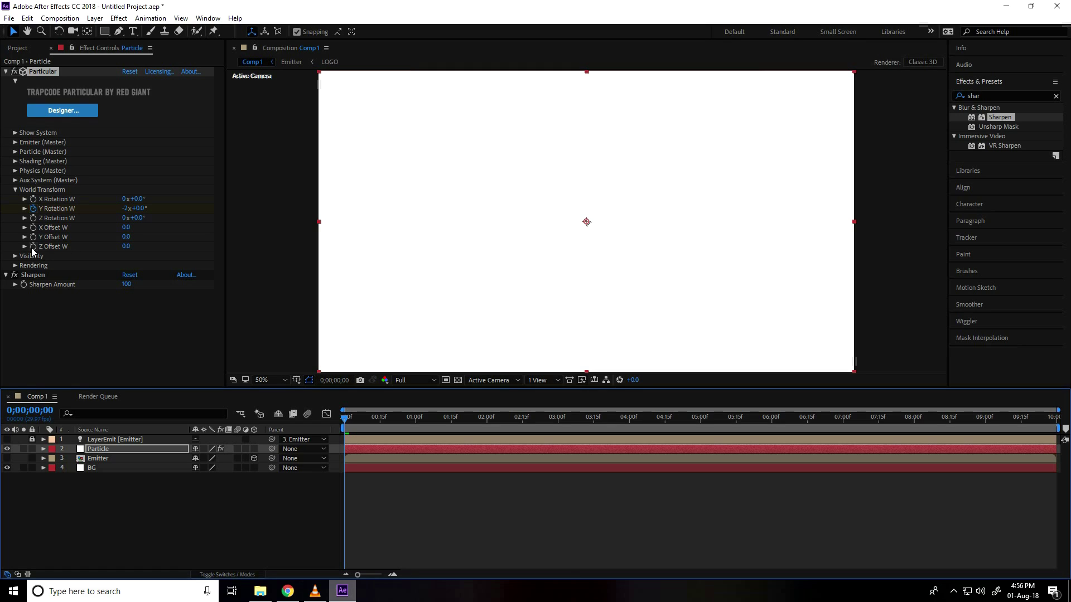
Keyframe Z Offset W at 1500 on the first frame and 0 at 2;15
{"action": "left_click", "coordinate": [31, 252]}
{"action": "left_click", "coordinate": [124, 247]}
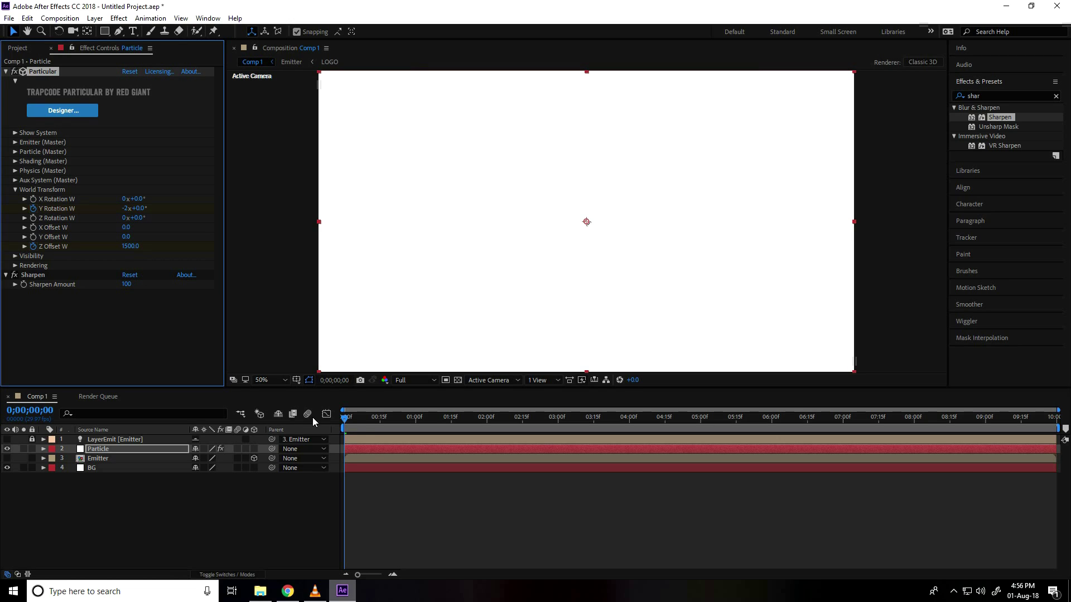
{"action": "left_click_drag", "start_coordinate": [348, 419], "coordinate": [526, 445]}
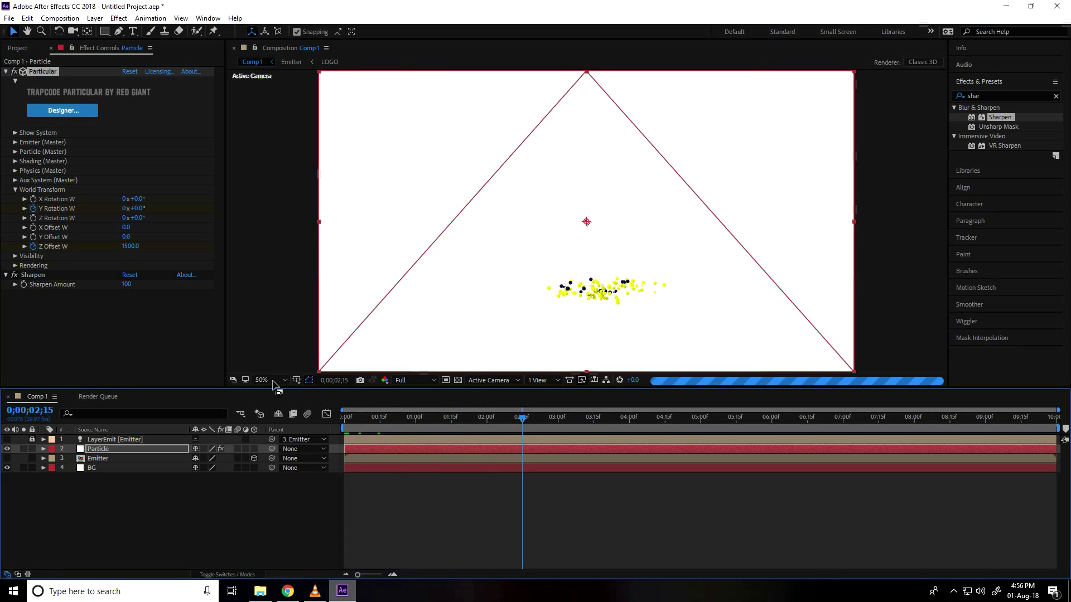
{"action": "left_click", "coordinate": [132, 247]}
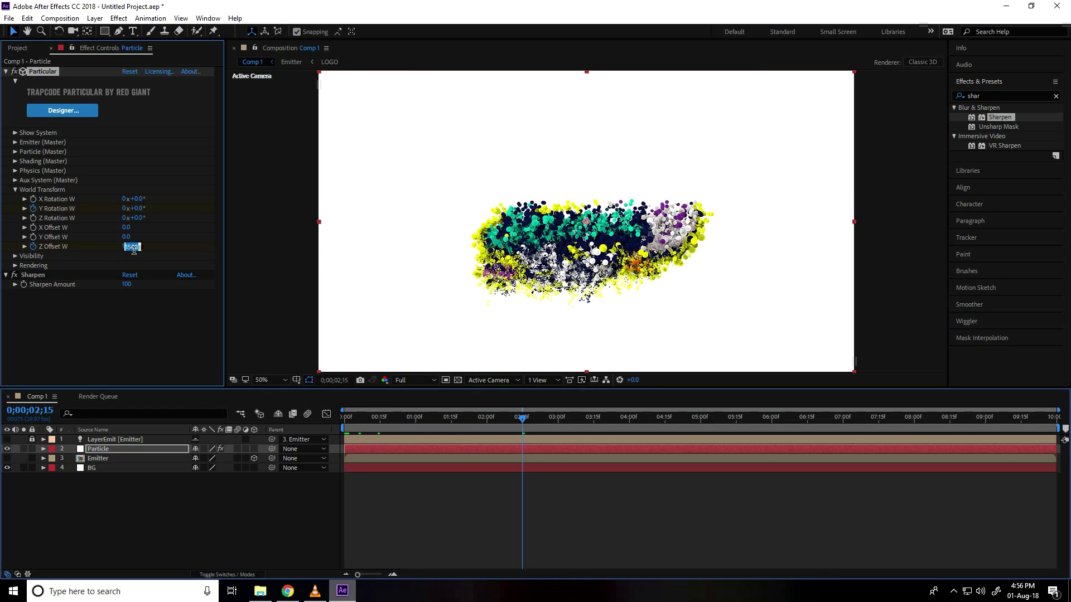
{"action": "type", "text": "0"}
{"action": "key", "text": "Return"}
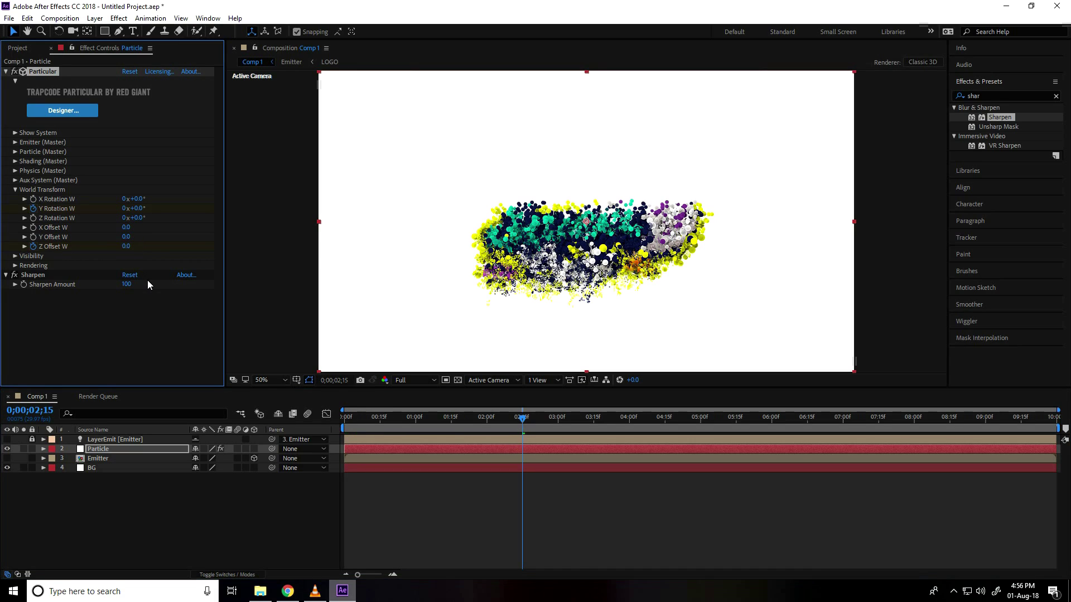
Reveal the Particle layer's keyframes with U, select them all and apply Keyframe Assistant > Easy Ease
{"action": "left_click", "coordinate": [102, 450]}
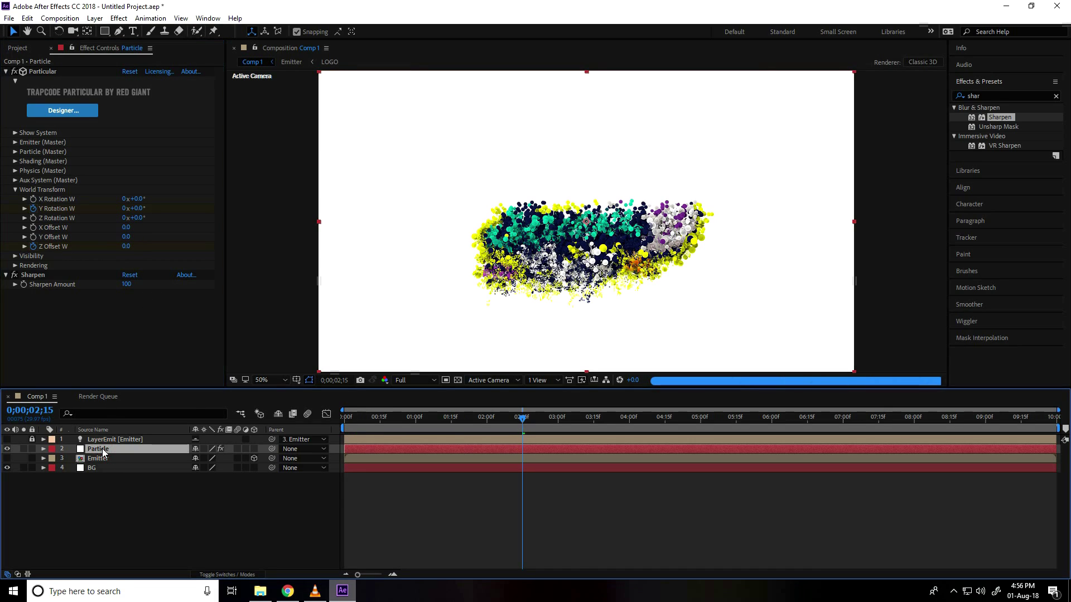
{"action": "key", "text": "u"}
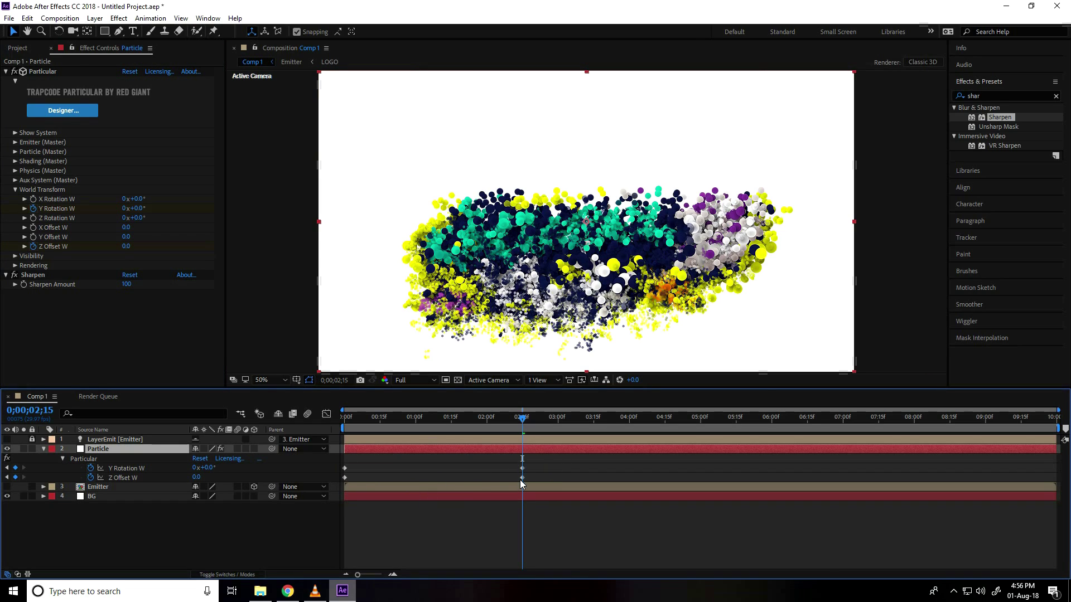
{"action": "left_click_drag", "start_coordinate": [533, 462], "coordinate": [343, 493]}
{"action": "right_click", "coordinate": [350, 476]}
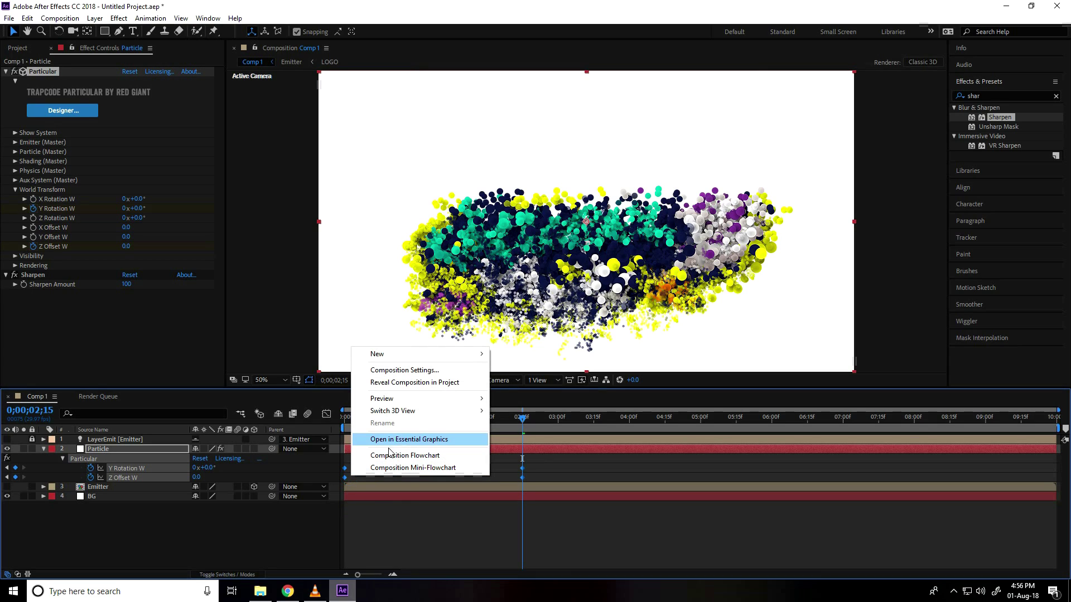
{"action": "left_click", "coordinate": [355, 480]}
{"action": "right_click", "coordinate": [345, 478]}
{"action": "mouse_move", "coordinate": [435, 468]}
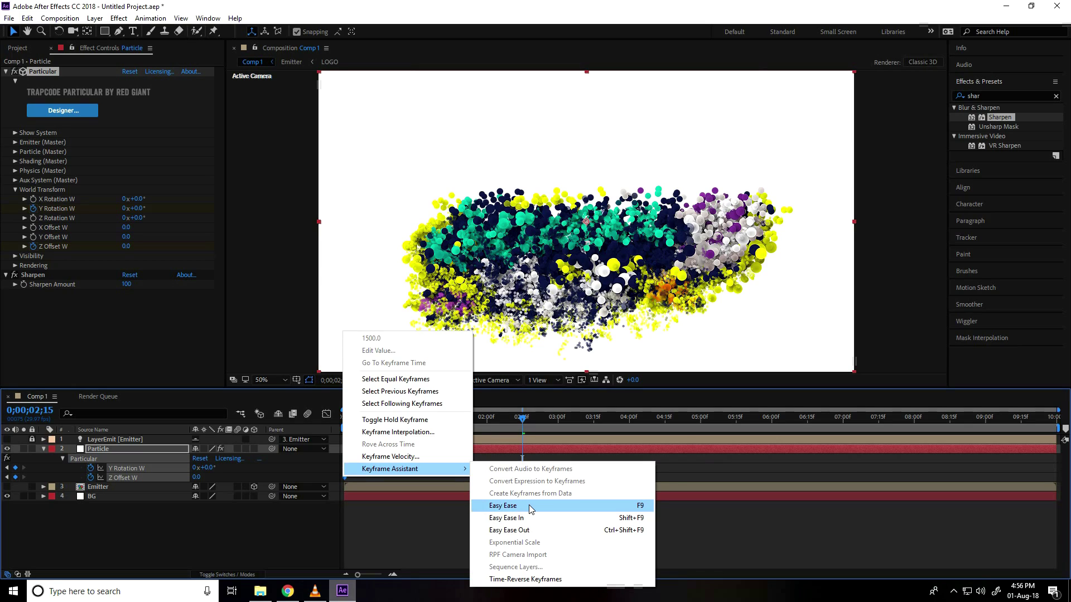
{"action": "left_click", "coordinate": [644, 506]}
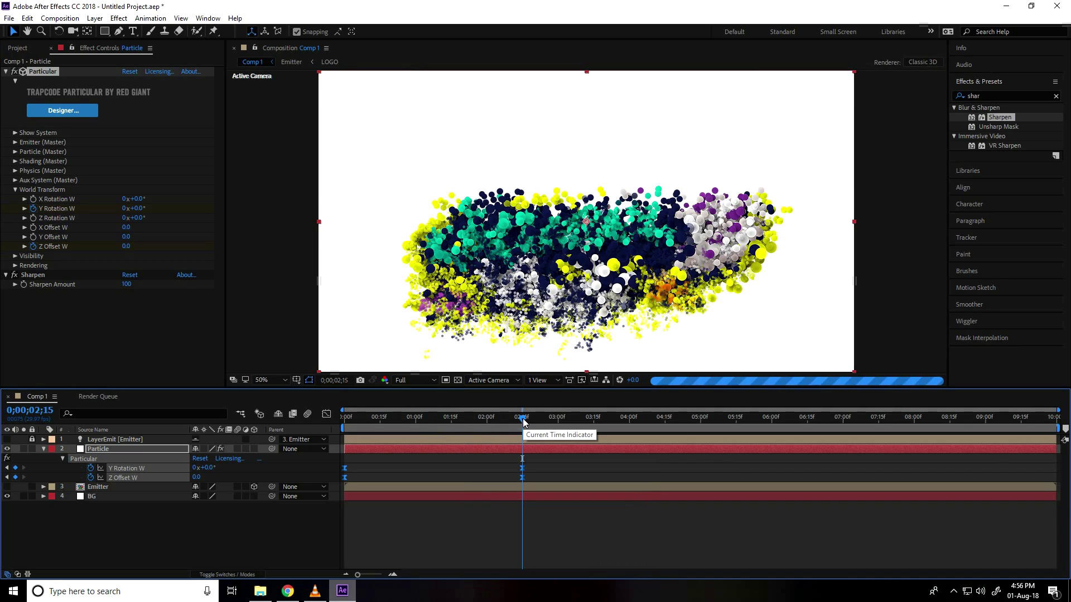
{"action": "left_click_drag", "start_coordinate": [524, 422], "coordinate": [845, 438]}
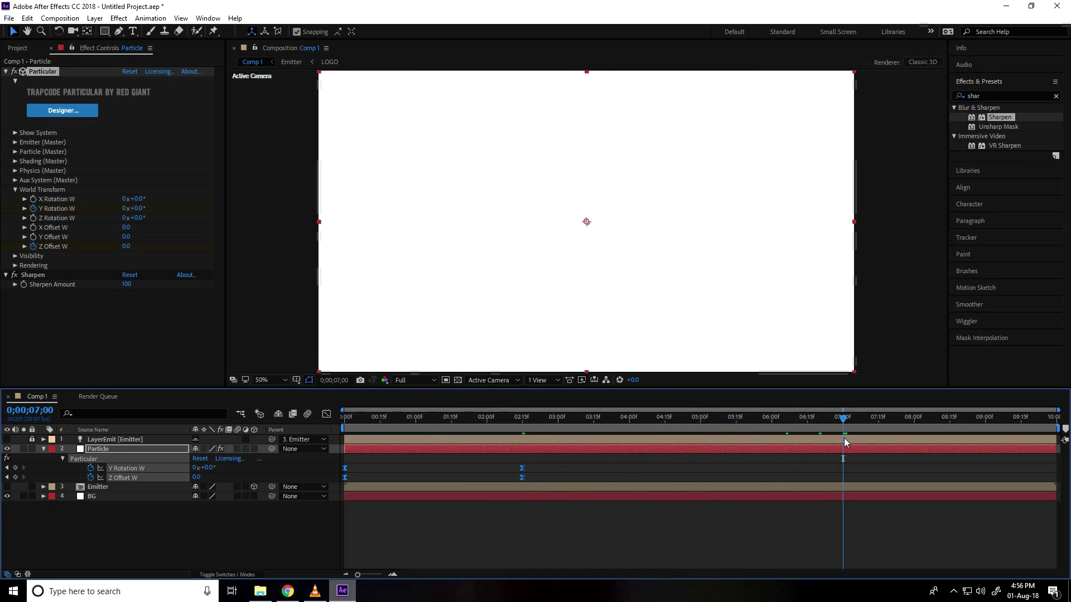
End the work area at 7;00 and preview the eased particle fly-in at 1;15
{"action": "key", "text": "n"}
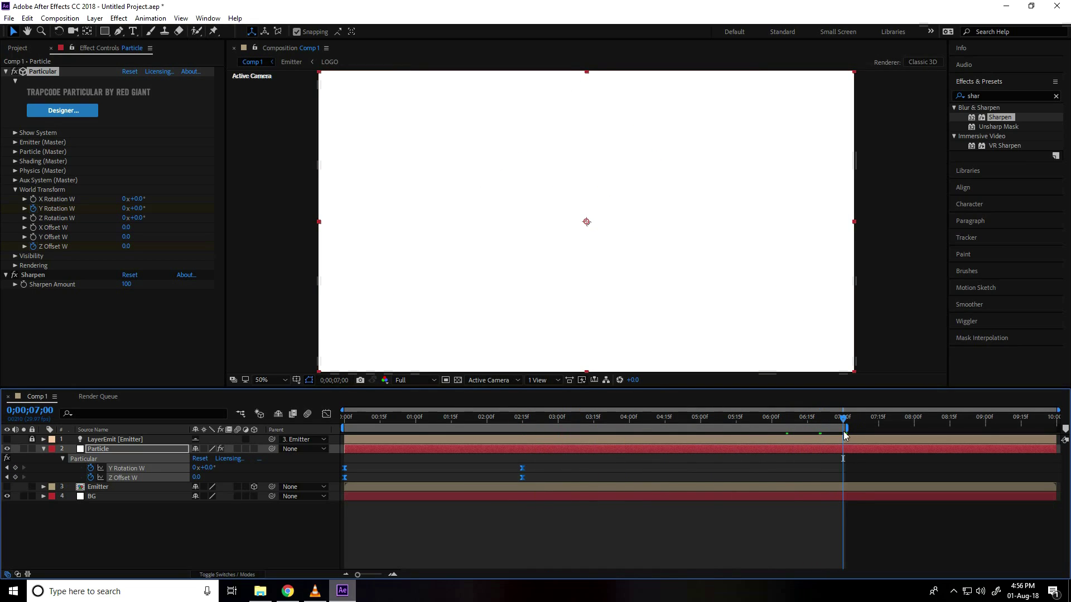
{"action": "left_click_drag", "start_coordinate": [846, 421], "coordinate": [452, 436]}
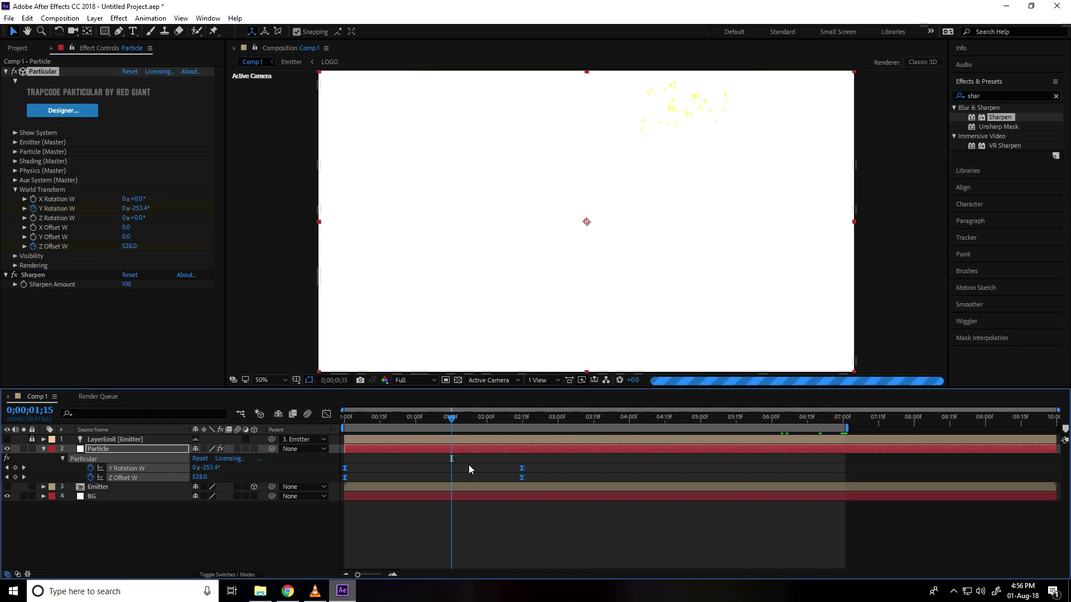
{"action": "left_click", "coordinate": [44, 453]}
{"action": "left_click", "coordinate": [44, 450]}
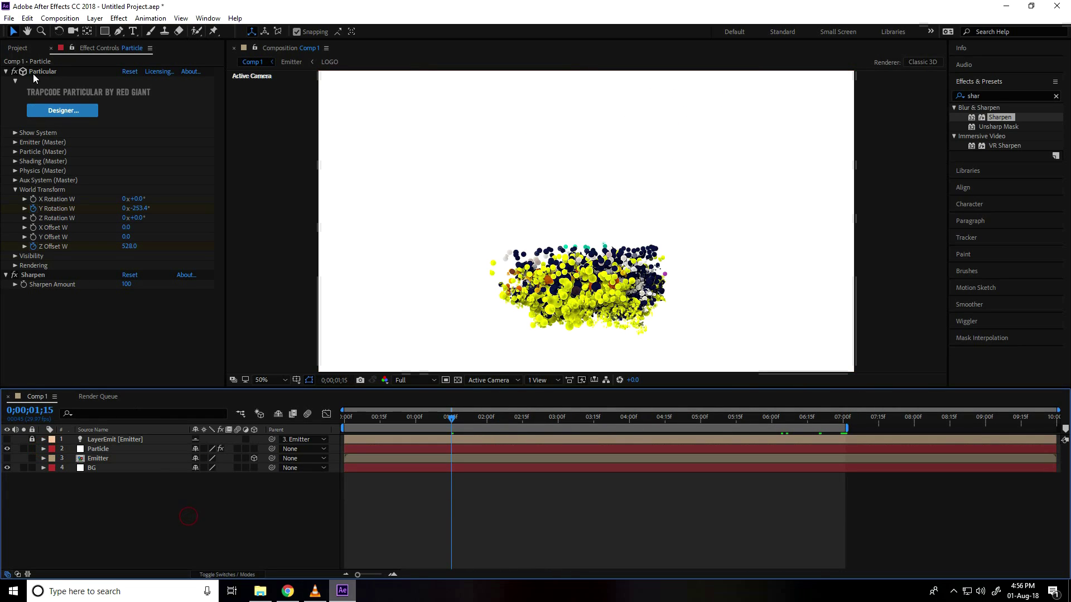
Place the LOGO composition into Comp 1 above BG and move to 2 seconds
{"action": "left_click", "coordinate": [17, 48]}
{"action": "left_click", "coordinate": [33, 171]}
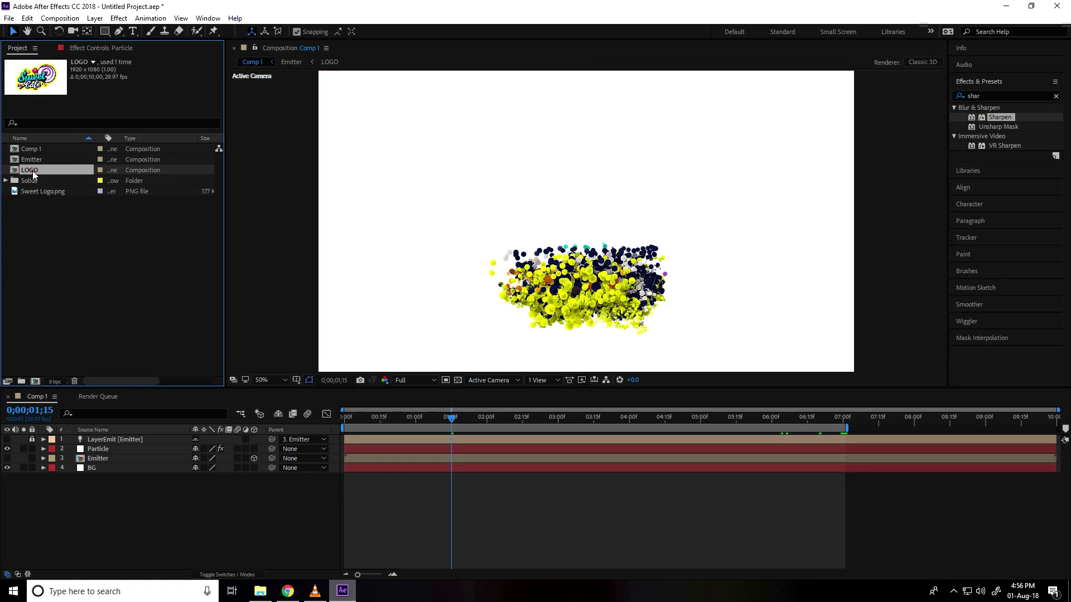
{"action": "left_click_drag", "start_coordinate": [34, 175], "coordinate": [127, 467]}
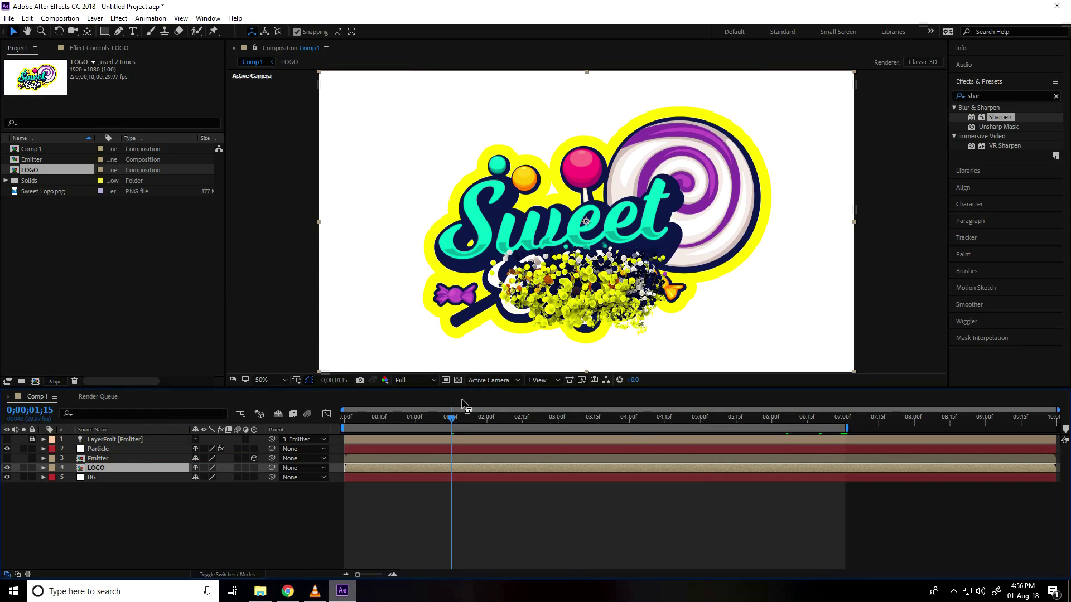
{"action": "left_click_drag", "start_coordinate": [452, 426], "coordinate": [487, 430]}
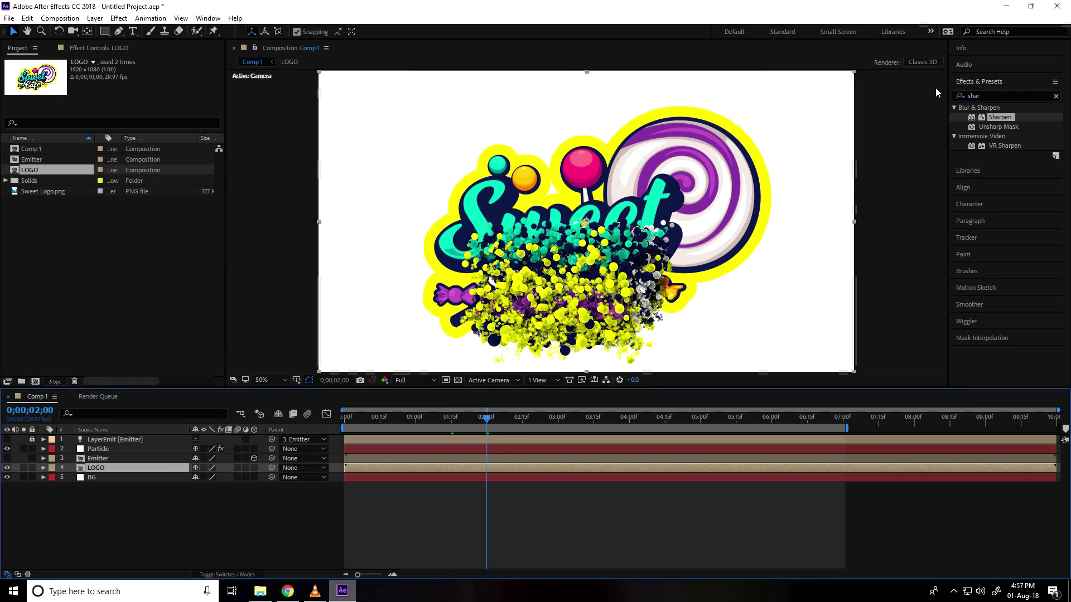
Apply Linear Wipe to LOGO with Transition Completion 100% and Wipe Angle 180°
{"action": "left_click", "coordinate": [999, 95]}
{"action": "key", "text": "BackSpace"}
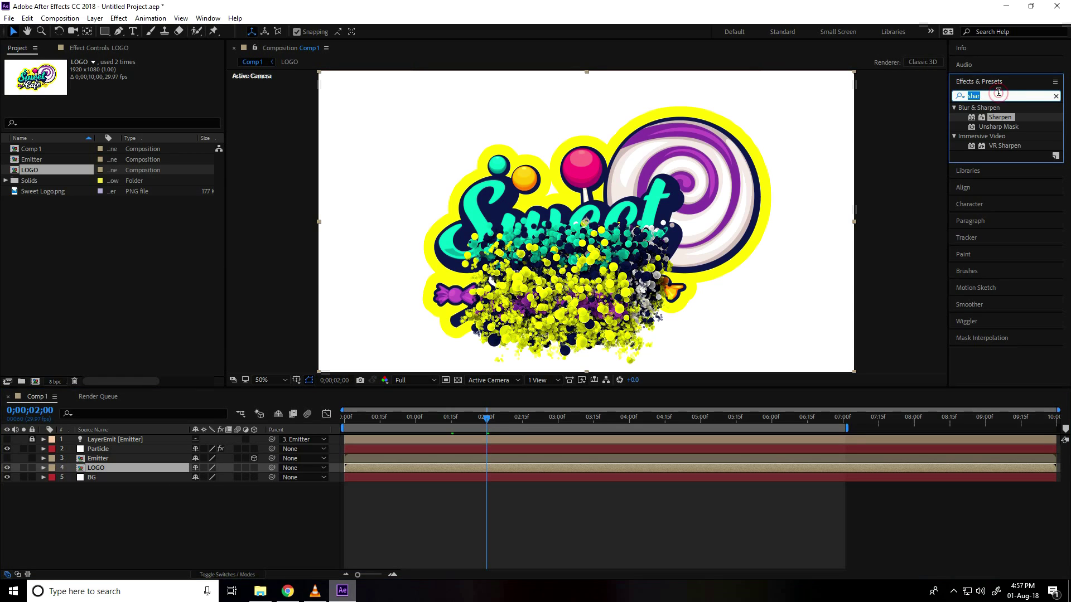
{"action": "type", "text": "line"}
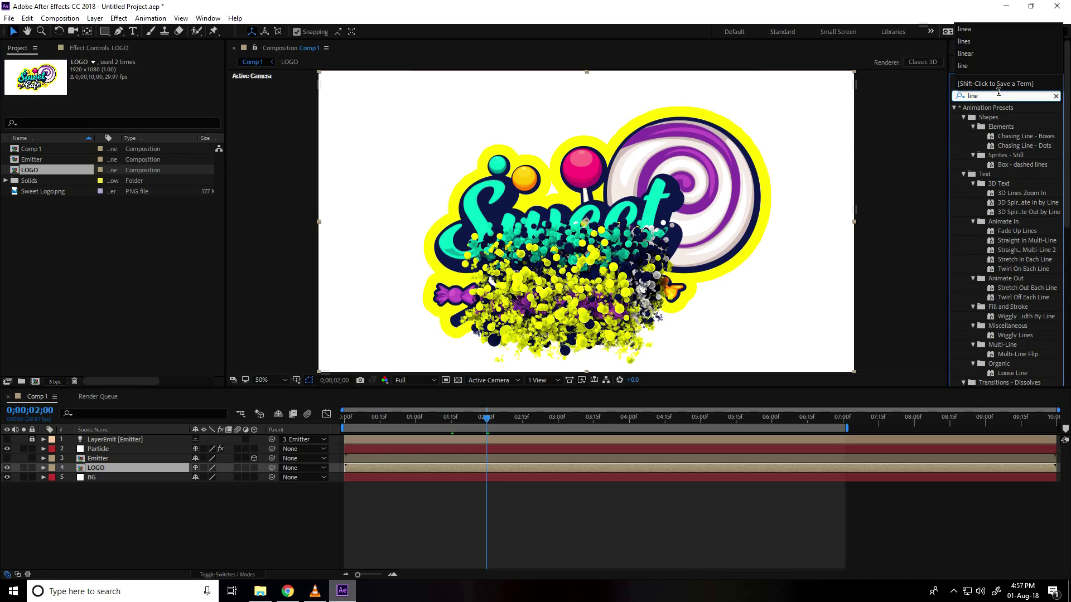
{"action": "type", "text": "a"}
{"action": "left_click_drag", "start_coordinate": [1002, 127], "coordinate": [107, 472]}
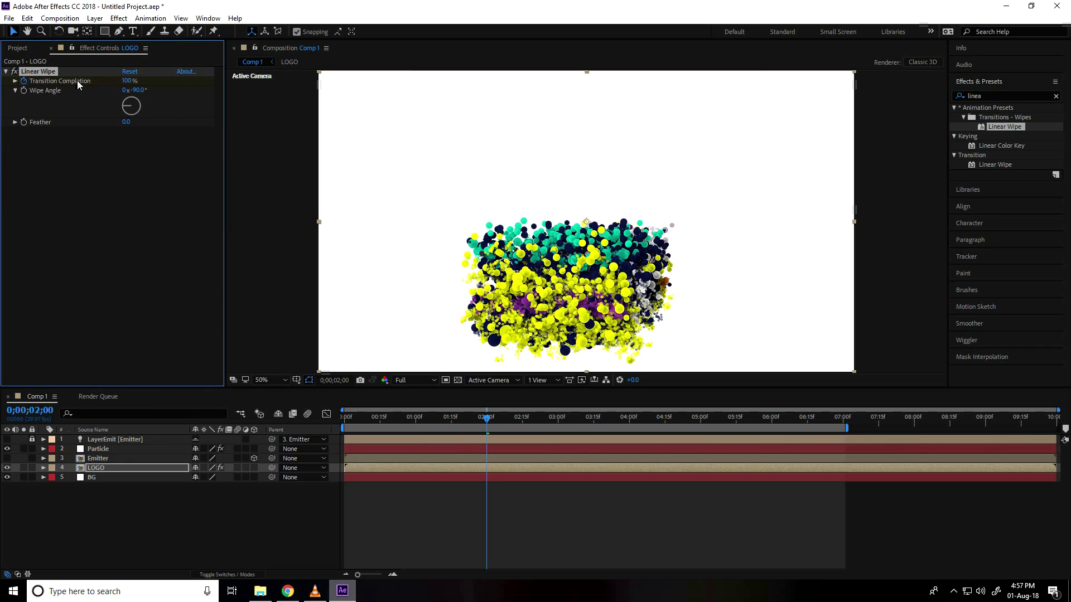
{"action": "left_click", "coordinate": [129, 81]}
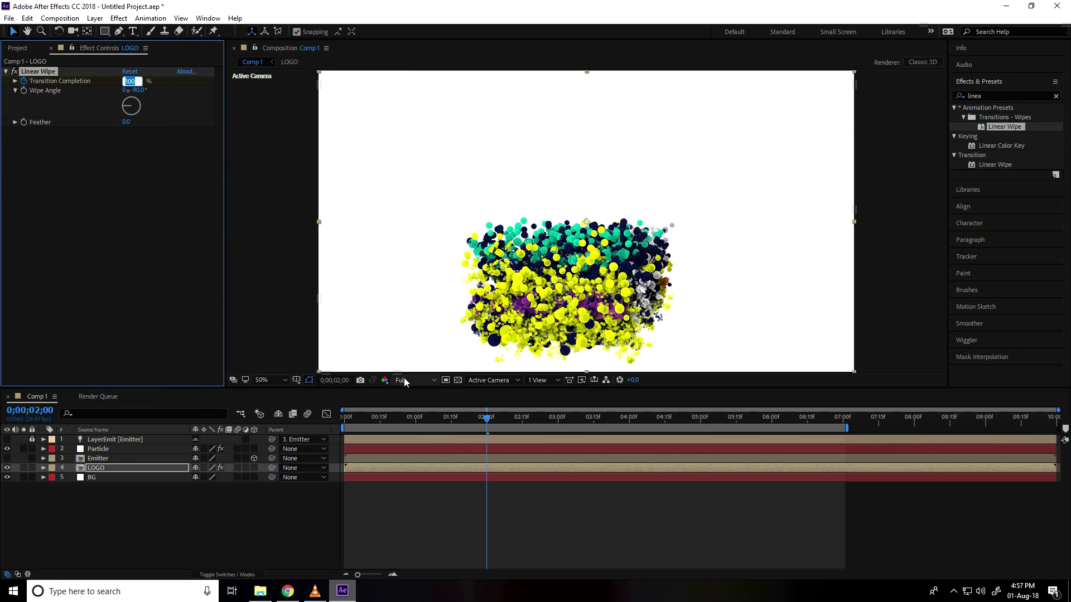
{"action": "left_click", "coordinate": [140, 90]}
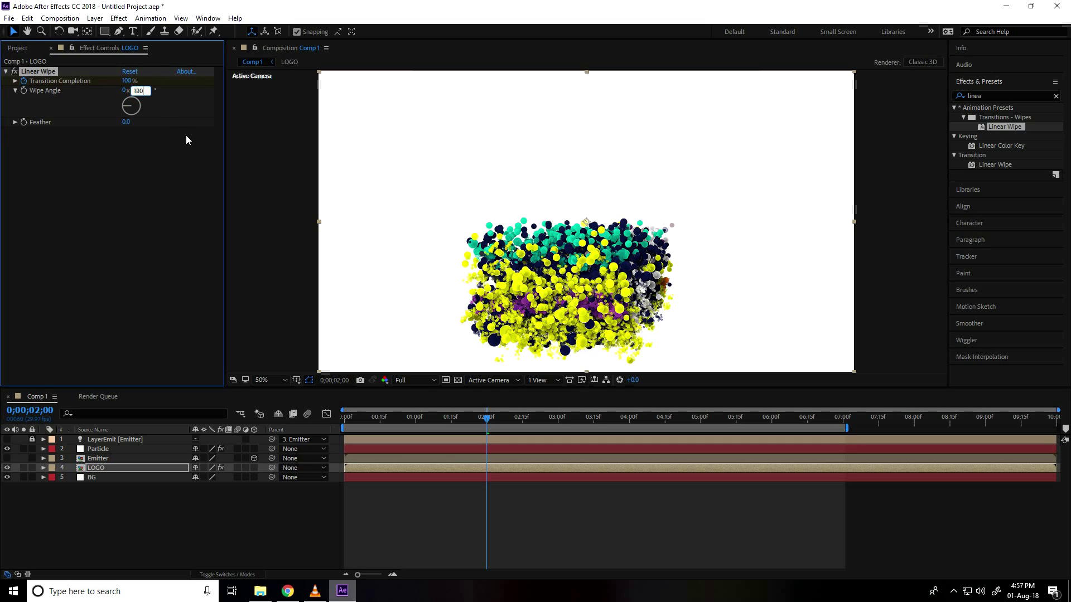
{"action": "key", "text": "Return"}
{"action": "left_click", "coordinate": [100, 469]}
Move the 0% Transition Completion keyframe so it snaps exactly onto 4 seconds
{"action": "key", "text": "u"}
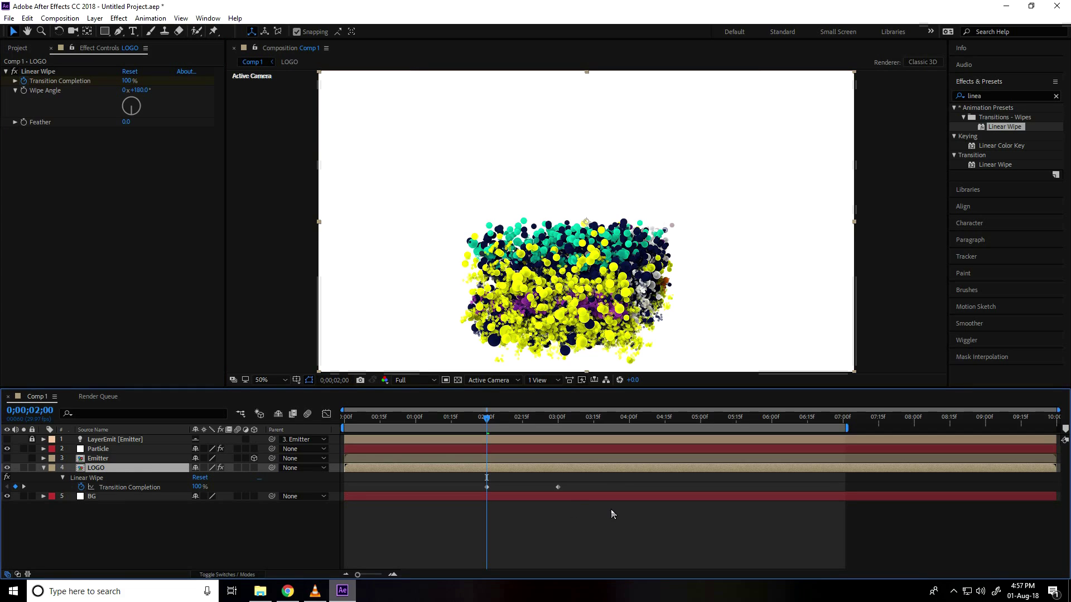
{"action": "left_click_drag", "start_coordinate": [487, 424], "coordinate": [558, 440]}
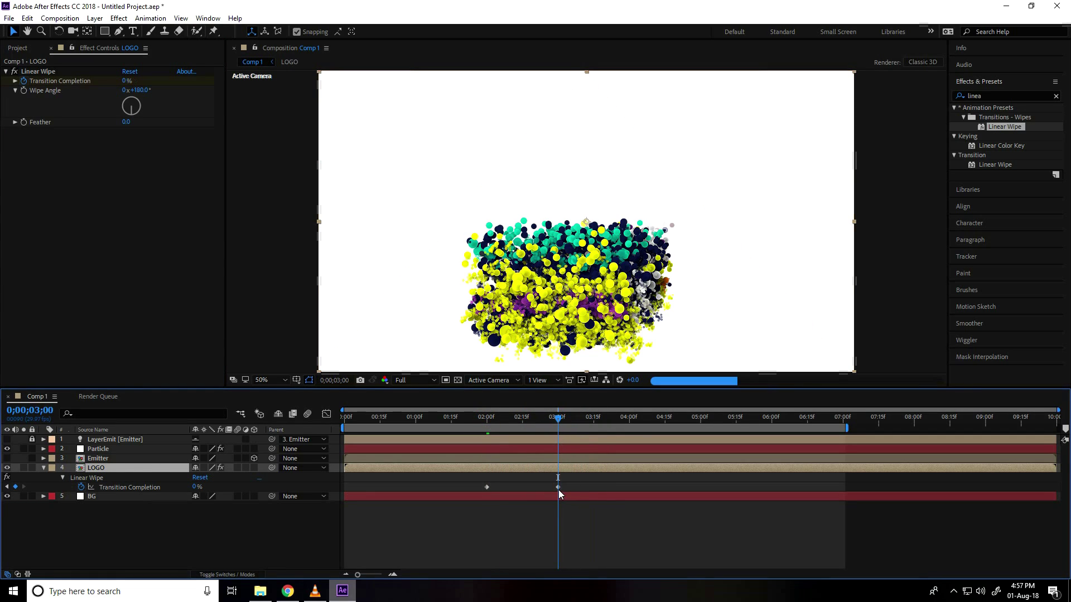
{"action": "left_click_drag", "start_coordinate": [557, 487], "coordinate": [633, 486]}
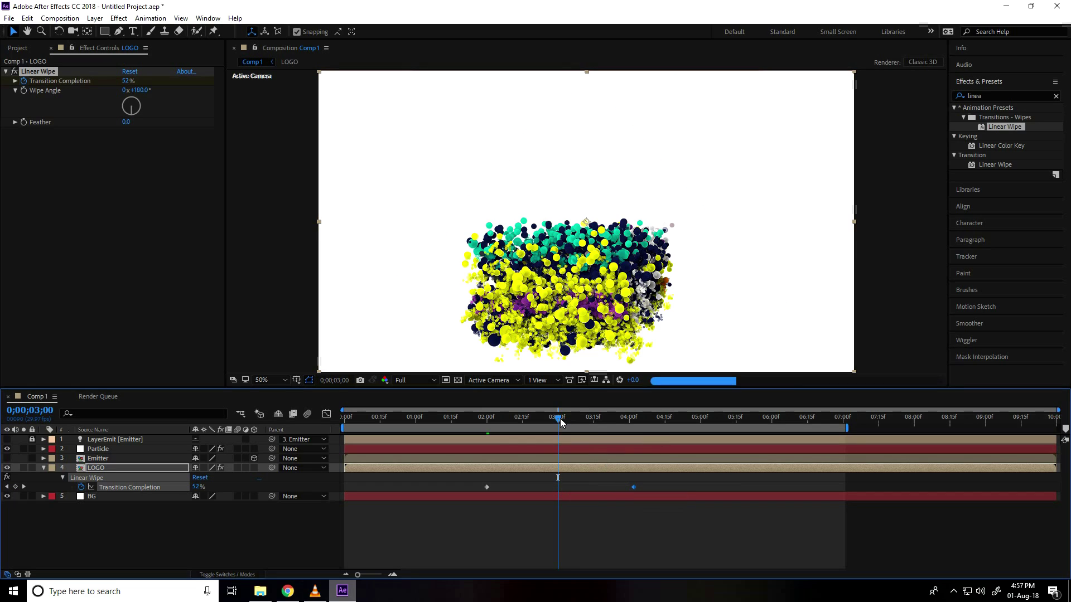
{"action": "left_click_drag", "start_coordinate": [558, 420], "coordinate": [634, 435]}
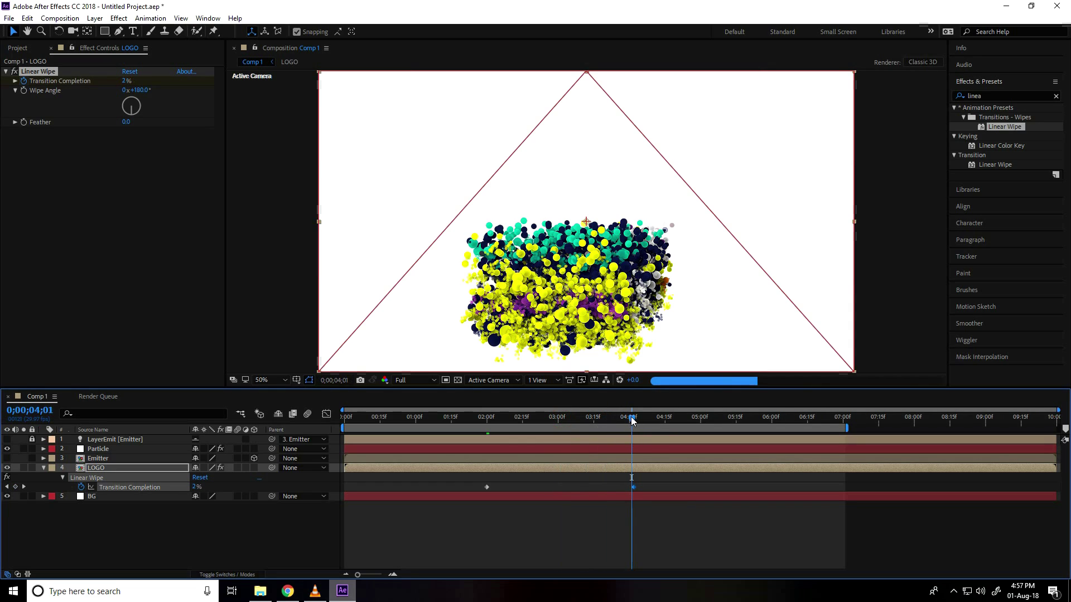
{"action": "left_click", "coordinate": [629, 417]}
{"action": "left_click_drag", "start_coordinate": [633, 487], "coordinate": [629, 487]}
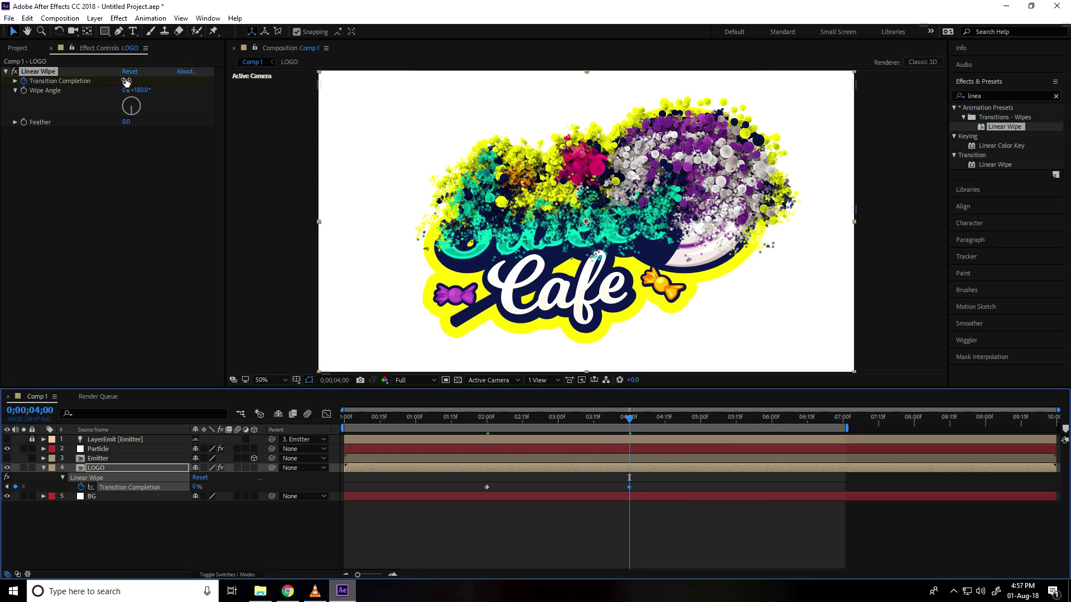
Check the reveal by stepping between the 100% and 0% wipe keyframes
{"action": "left_click_drag", "start_coordinate": [632, 427], "coordinate": [498, 431]}
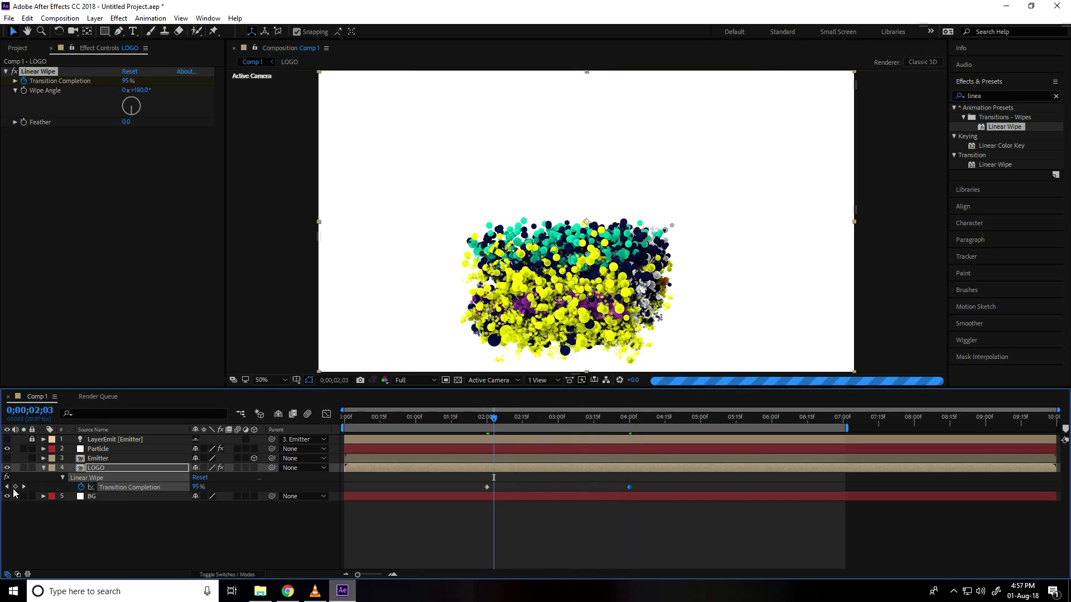
{"action": "left_click", "coordinate": [6, 488]}
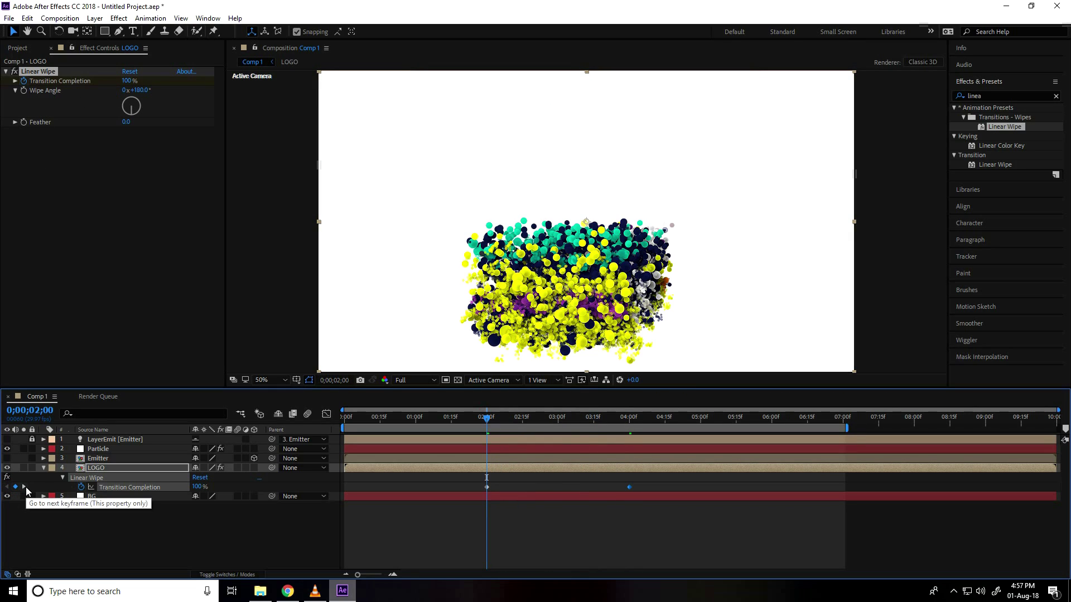
{"action": "left_click", "coordinate": [24, 488]}
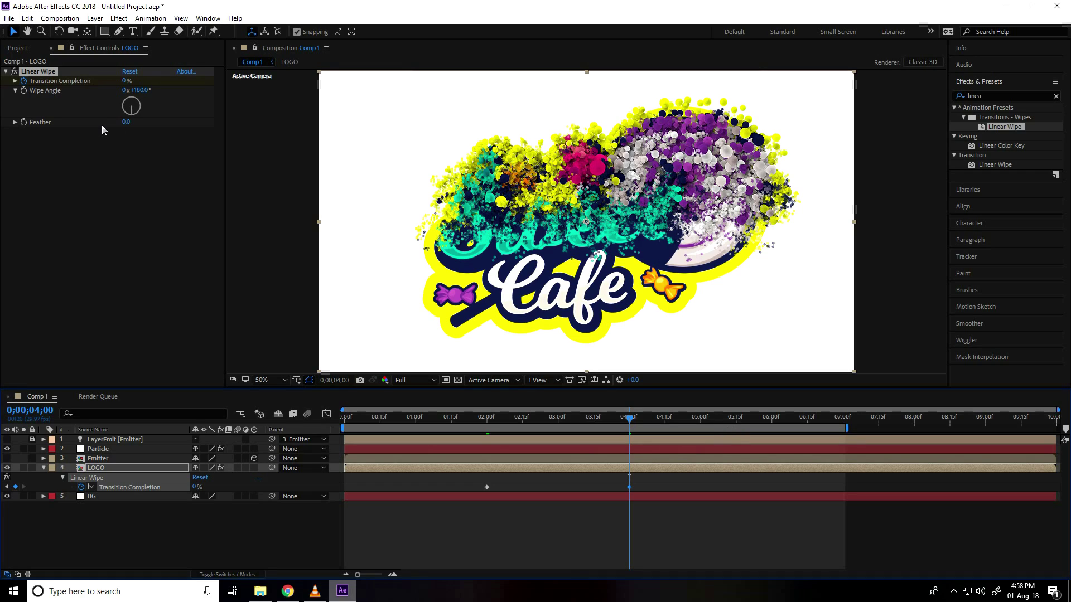
Add Comp 1 to the Render Queue with JPEG Sequence as the output format
{"action": "left_click", "coordinate": [57, 17]}
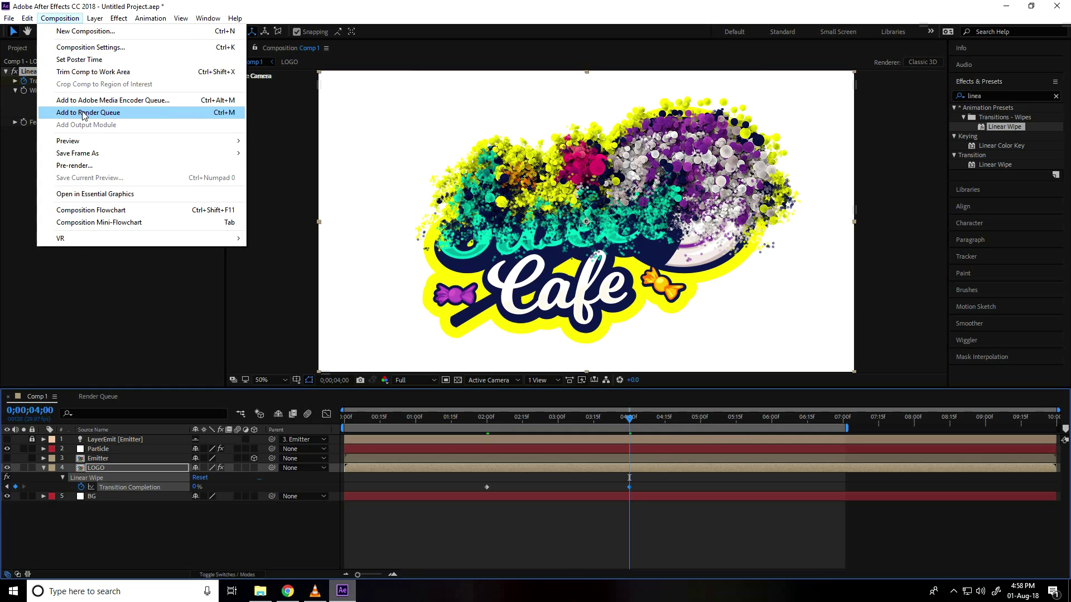
{"action": "left_click", "coordinate": [105, 113]}
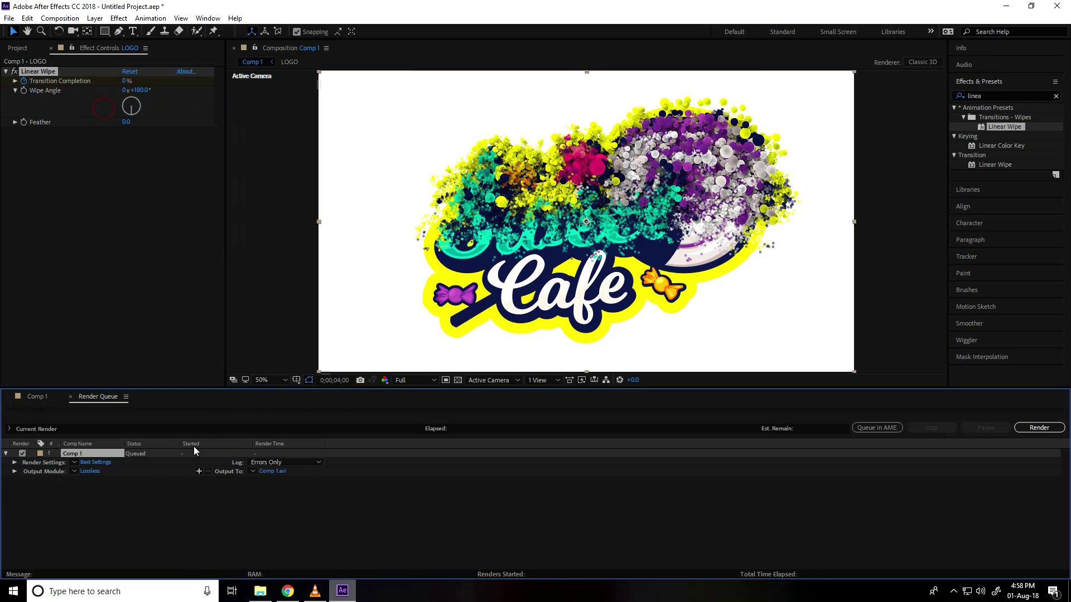
{"action": "left_click", "coordinate": [88, 472]}
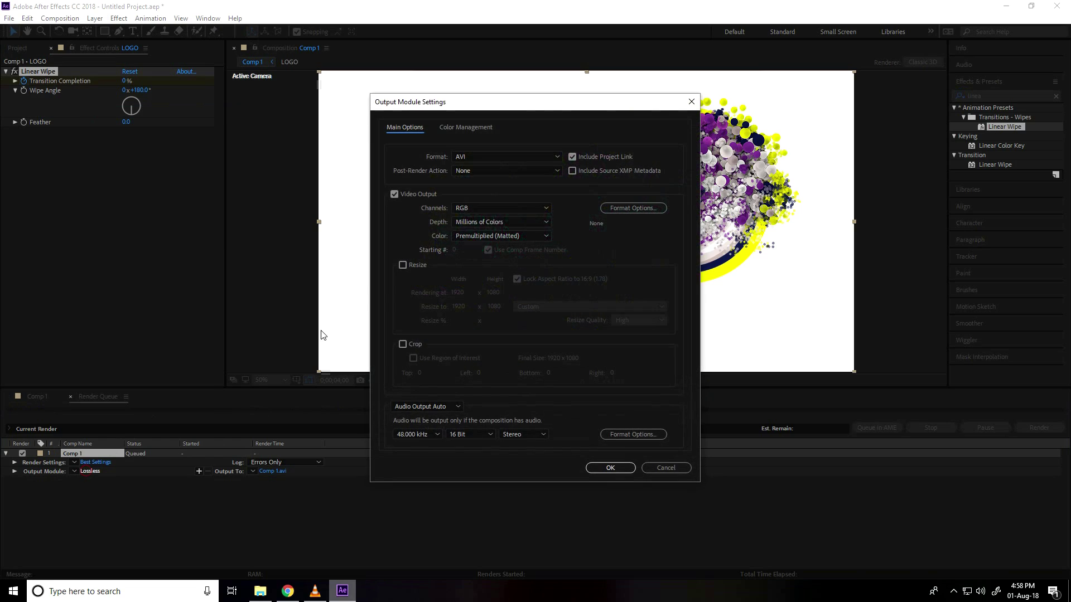
{"action": "left_click", "coordinate": [474, 160]}
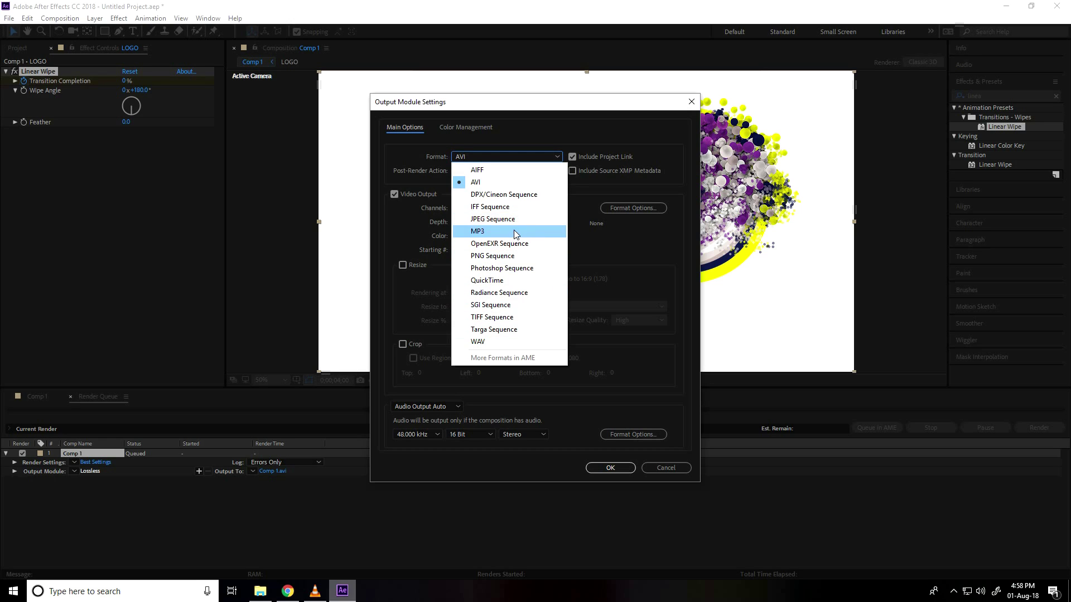
{"action": "left_click", "coordinate": [494, 220]}
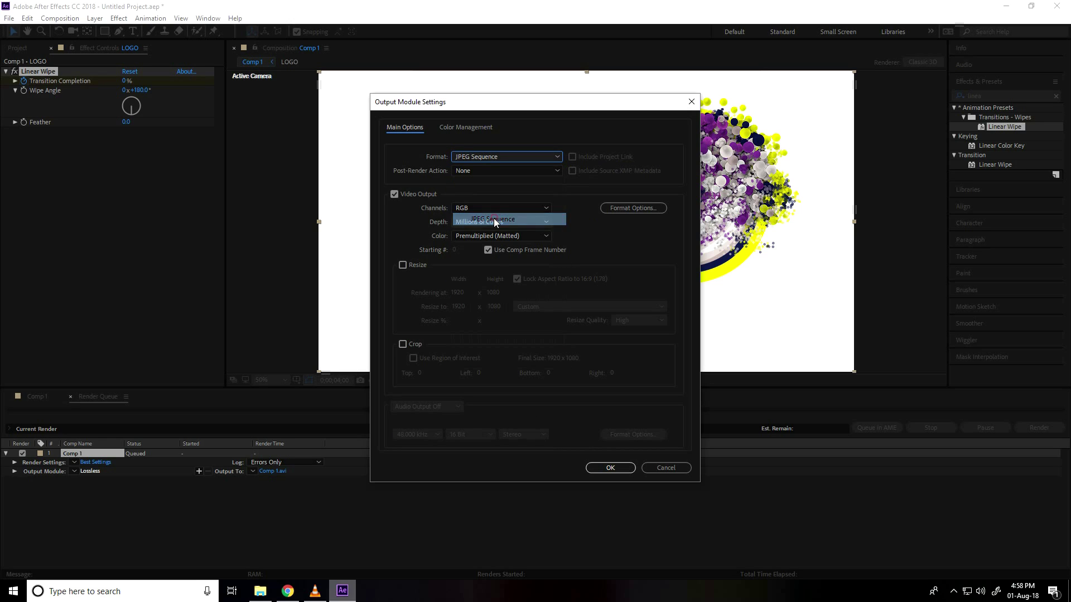
{"action": "left_click", "coordinate": [610, 468]}
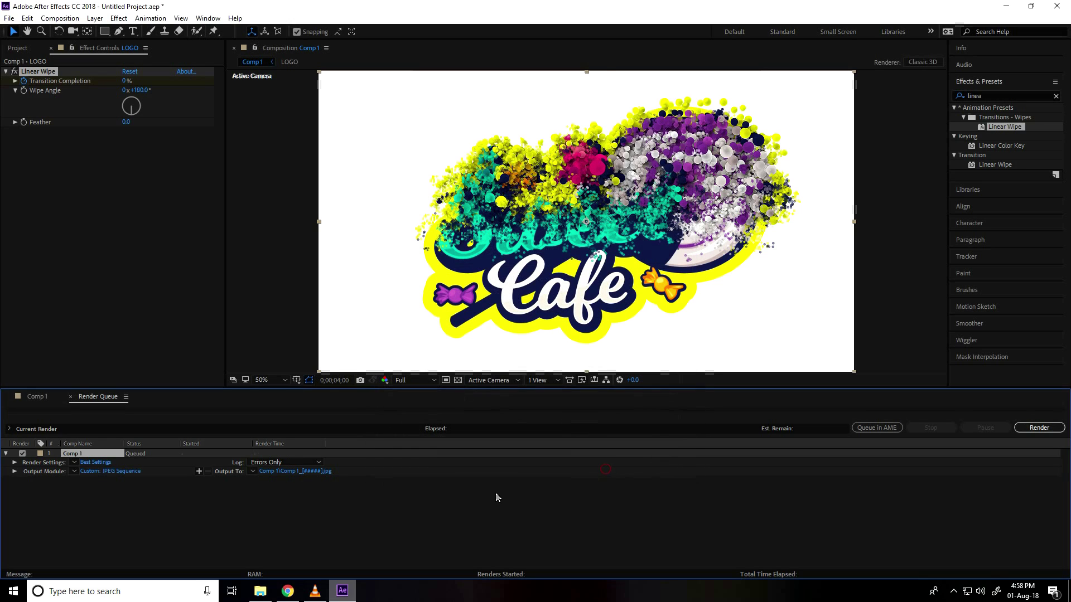
Set the output location to a new Desktop folder named 'render logo'
{"action": "left_click", "coordinate": [276, 471]}
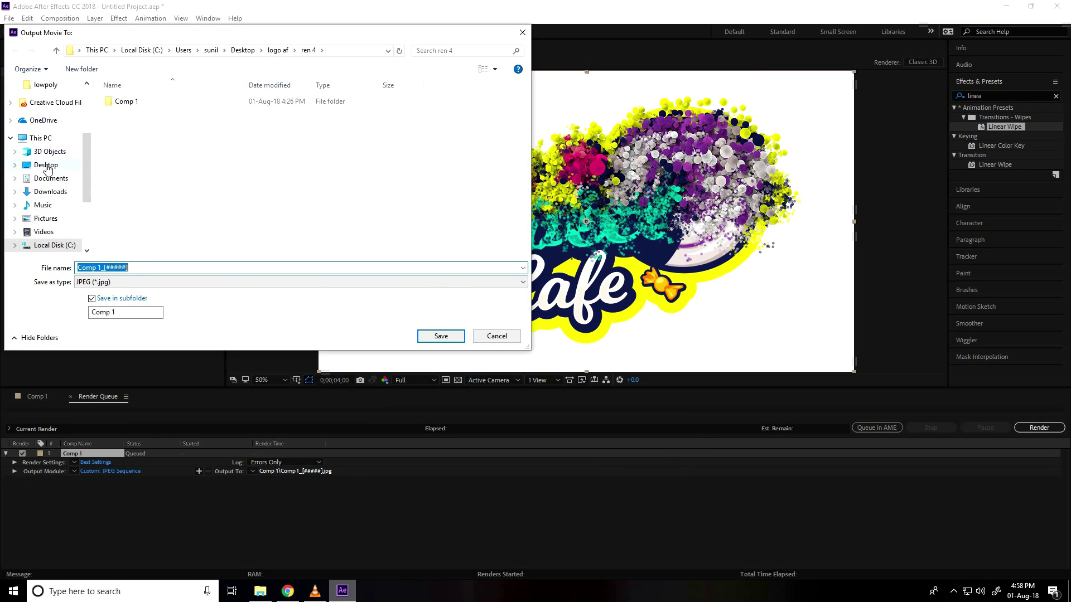
{"action": "left_click", "coordinate": [45, 165]}
{"action": "right_click", "coordinate": [148, 229]}
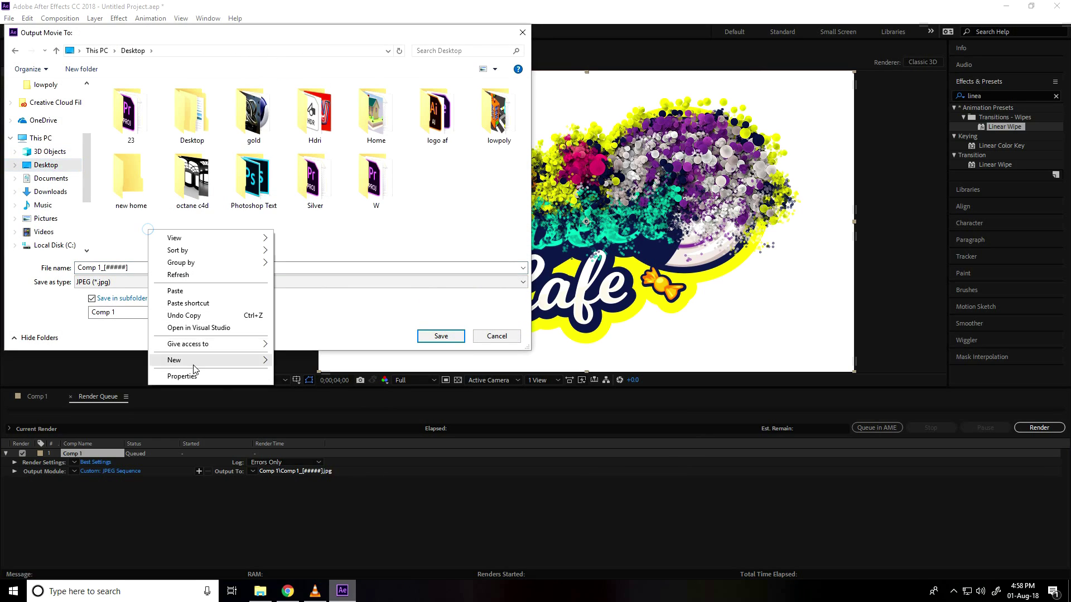
{"action": "mouse_move", "coordinate": [204, 366]}
{"action": "left_click", "coordinate": [296, 362]}
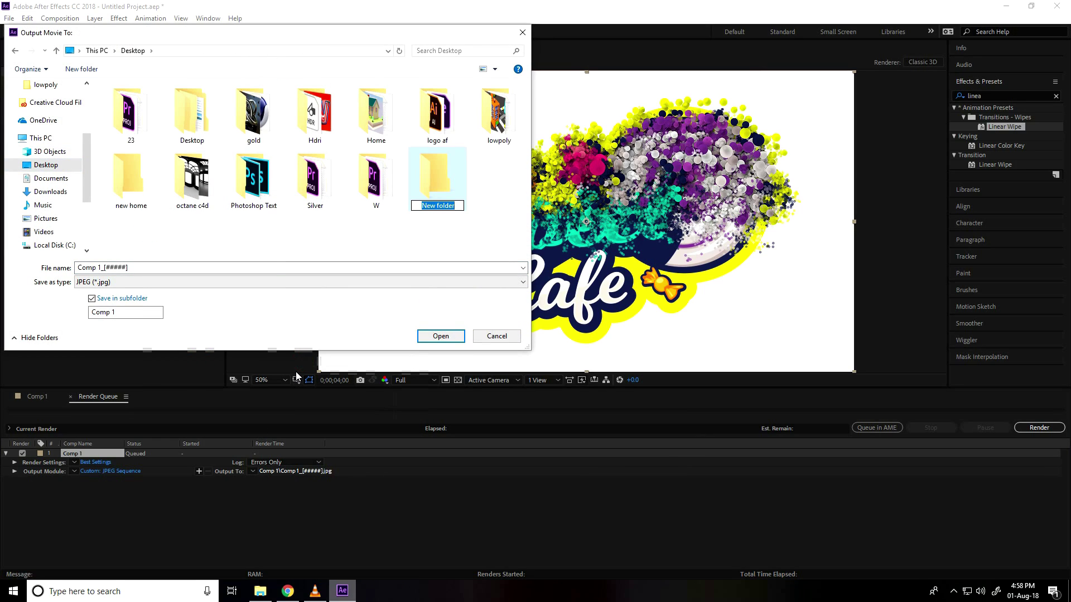
{"action": "type", "text": "render logo"}
{"action": "key", "text": "Return"}
{"action": "key", "text": "Return"}
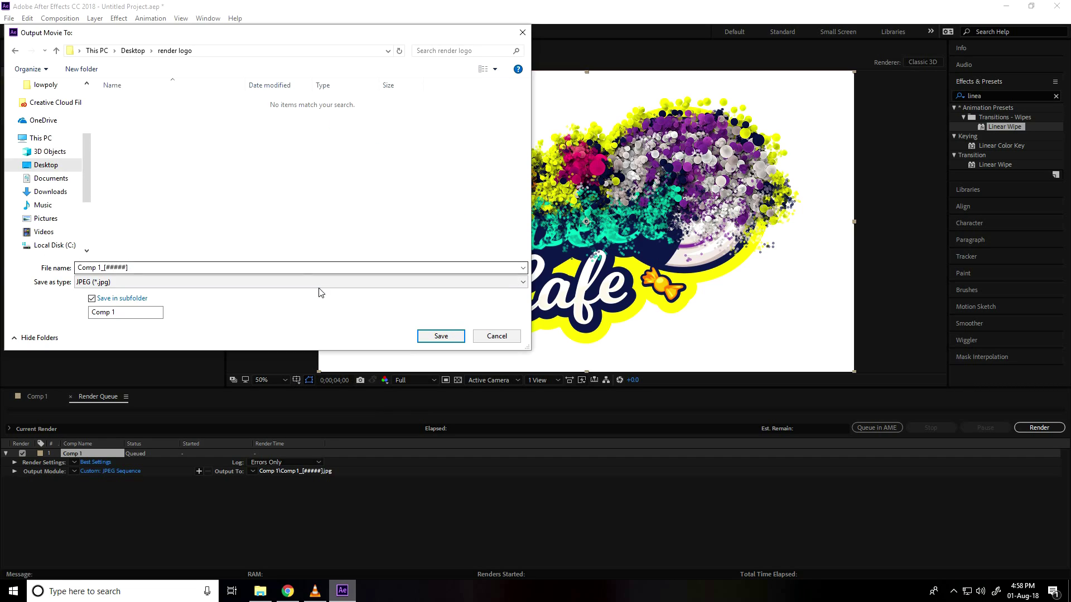
{"action": "left_click", "coordinate": [436, 335]}
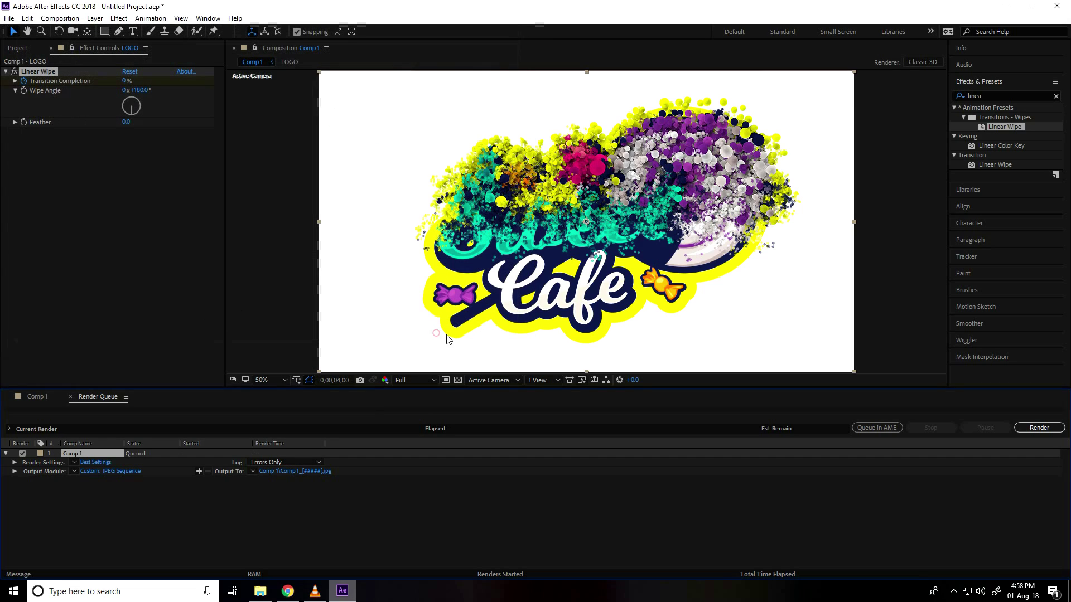
Render Comp 1 from the Render Queue
{"action": "left_click", "coordinate": [1039, 427]}
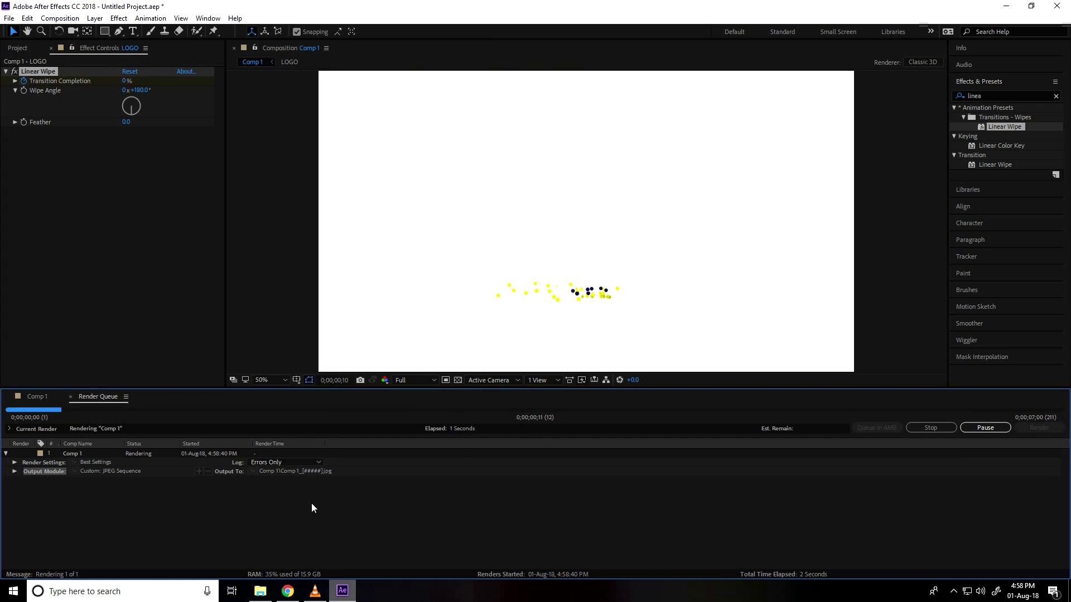